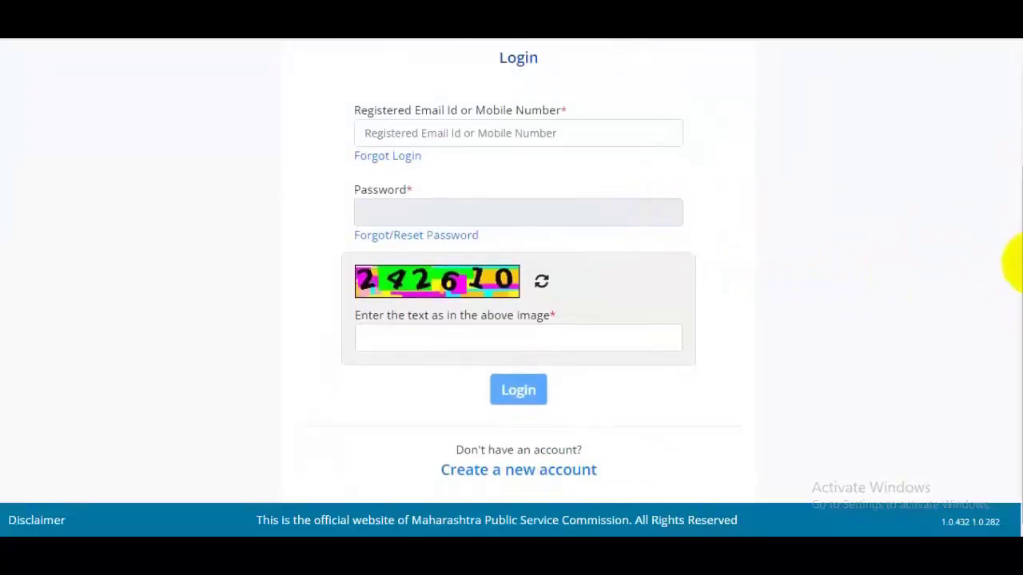
Open the Forgot Login form and examine the recovery fields required for the Username and Email Id options
scroll(1012, 247, "up", 1)
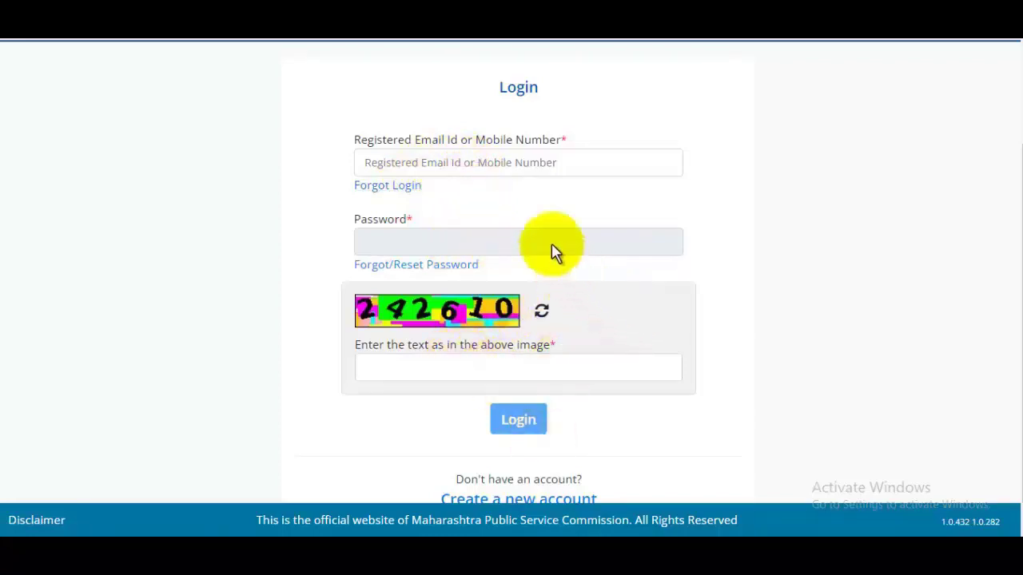
left_click(402, 193)
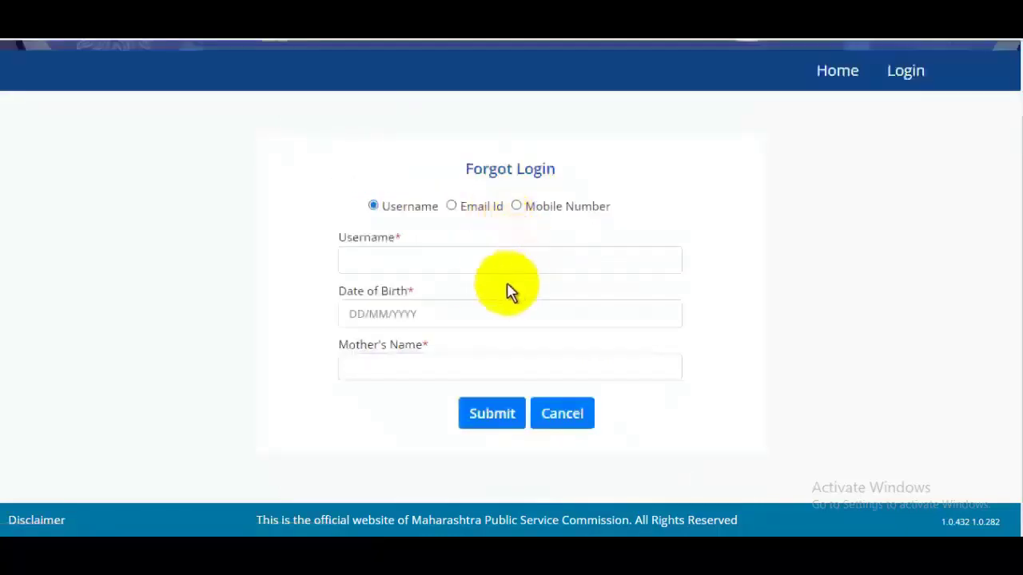
left_click(457, 263)
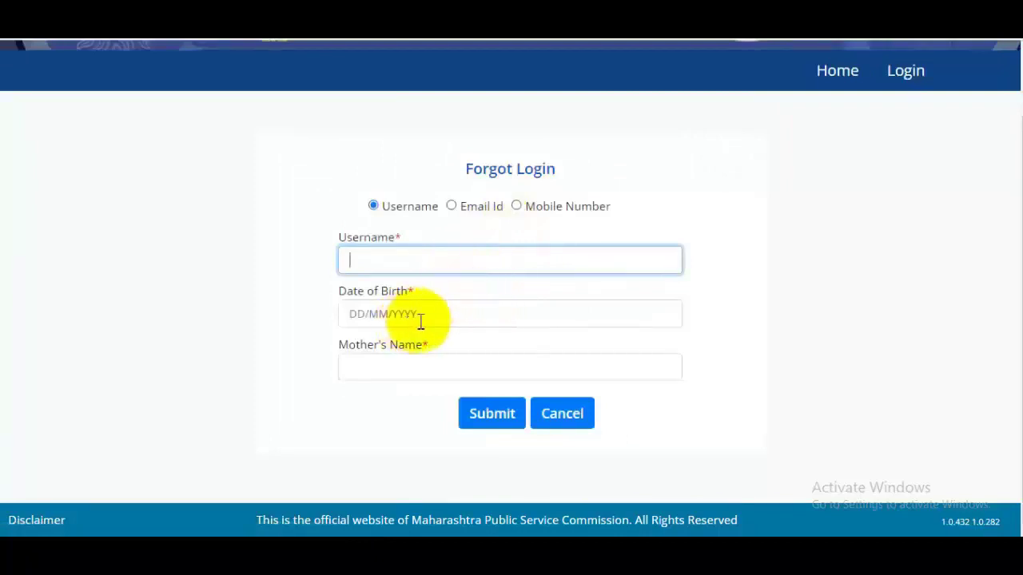
left_click(389, 364)
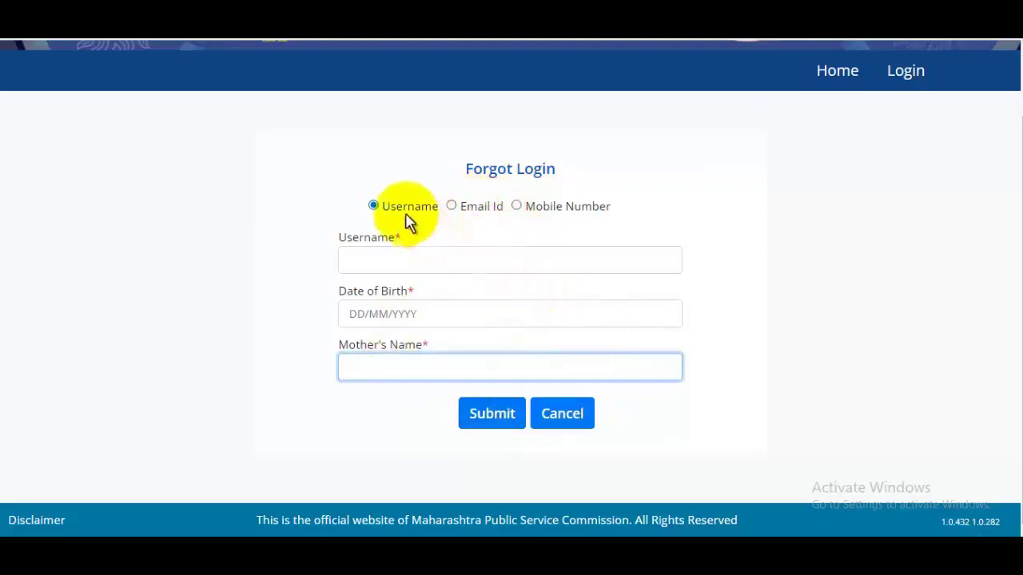
left_click(452, 207)
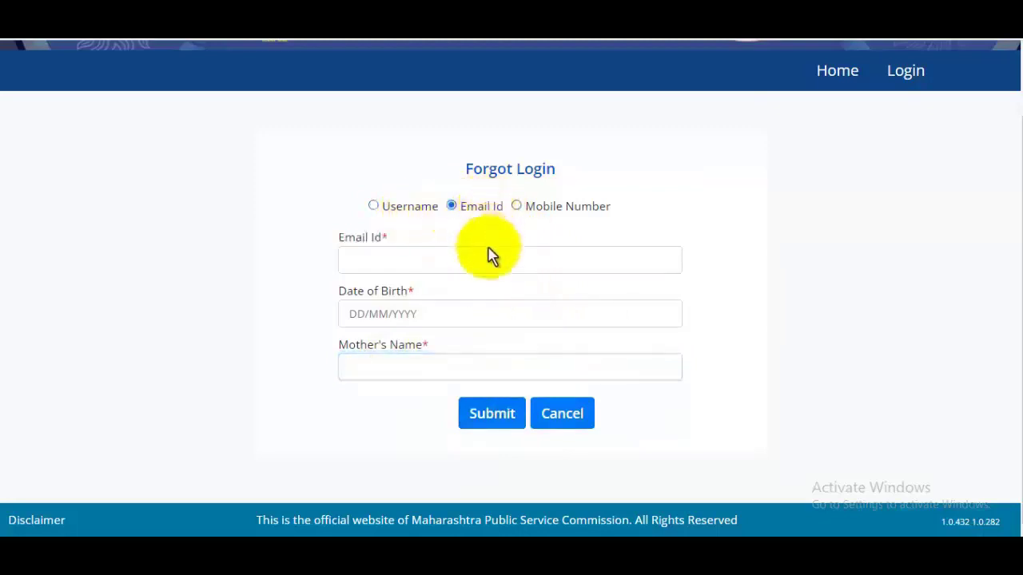
left_click(411, 267)
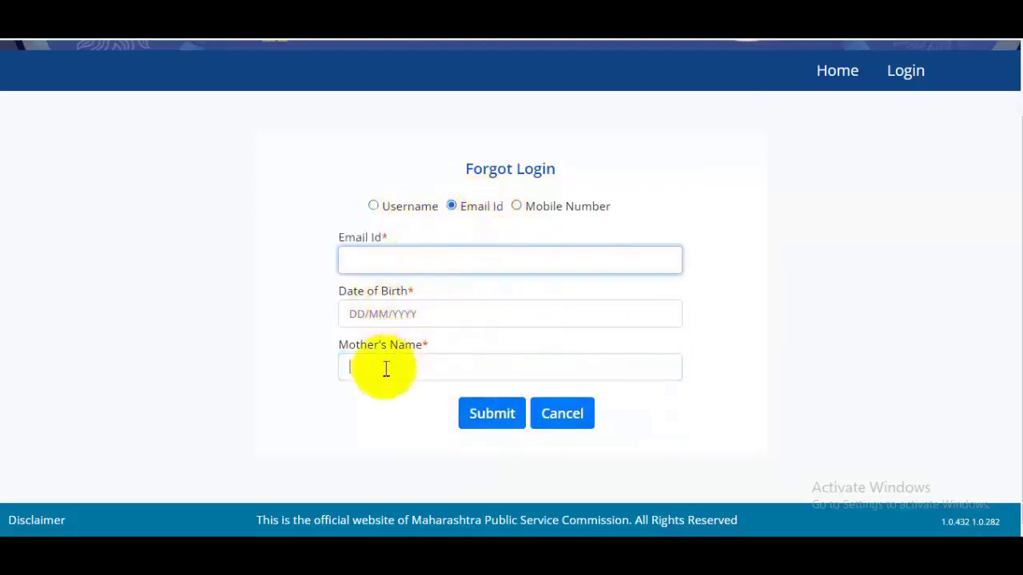
left_click(409, 363)
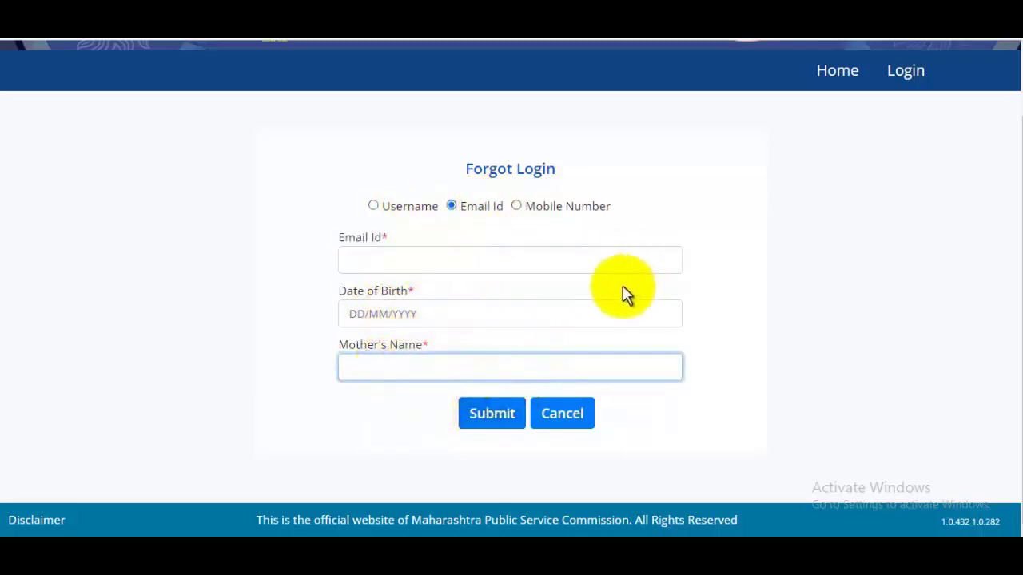
Return to the login page and log in to the candidate account
left_click(911, 80)
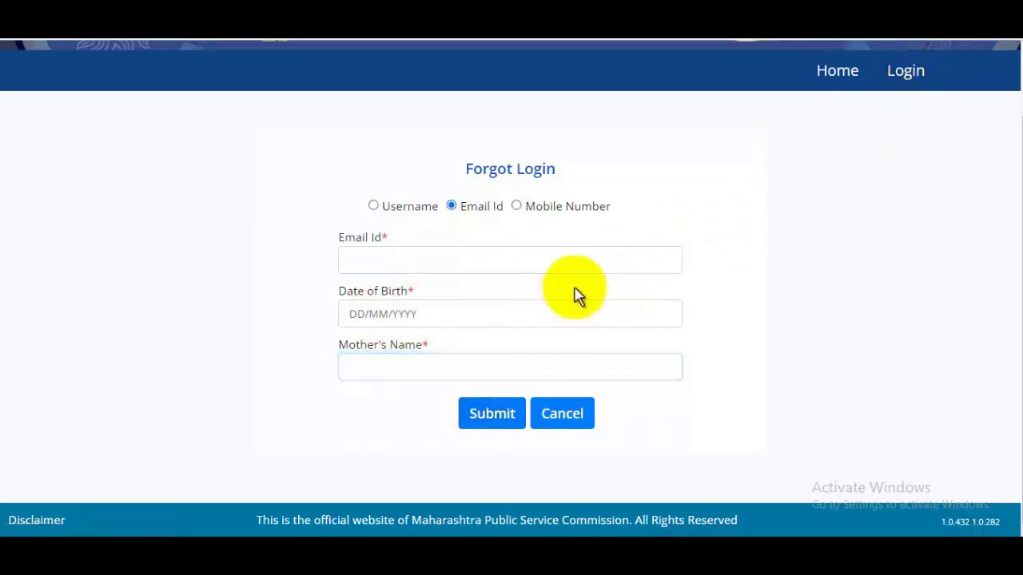
left_click(905, 76)
scroll(559, 240, "down", 2)
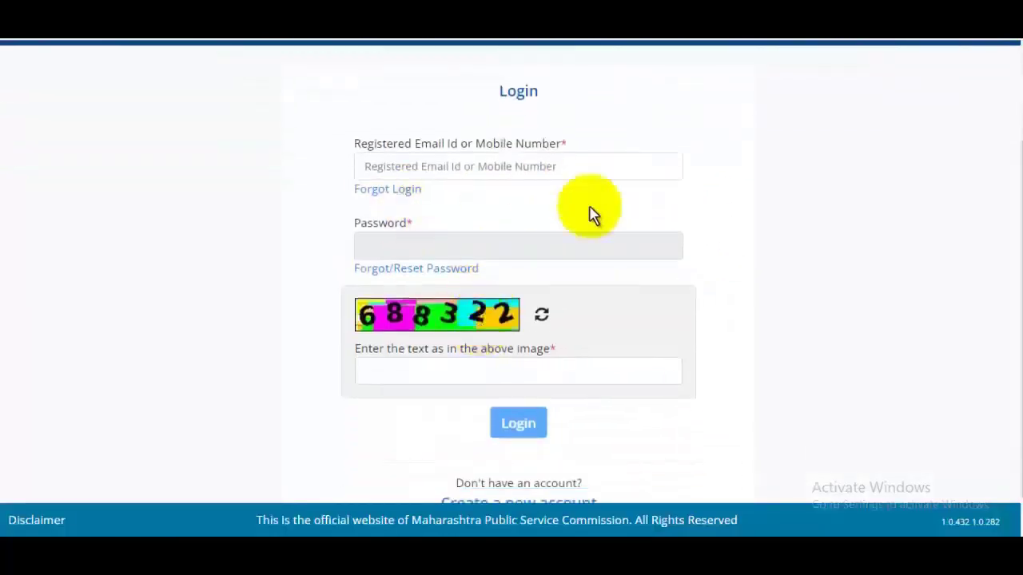
scroll(559, 343, "down", 1)
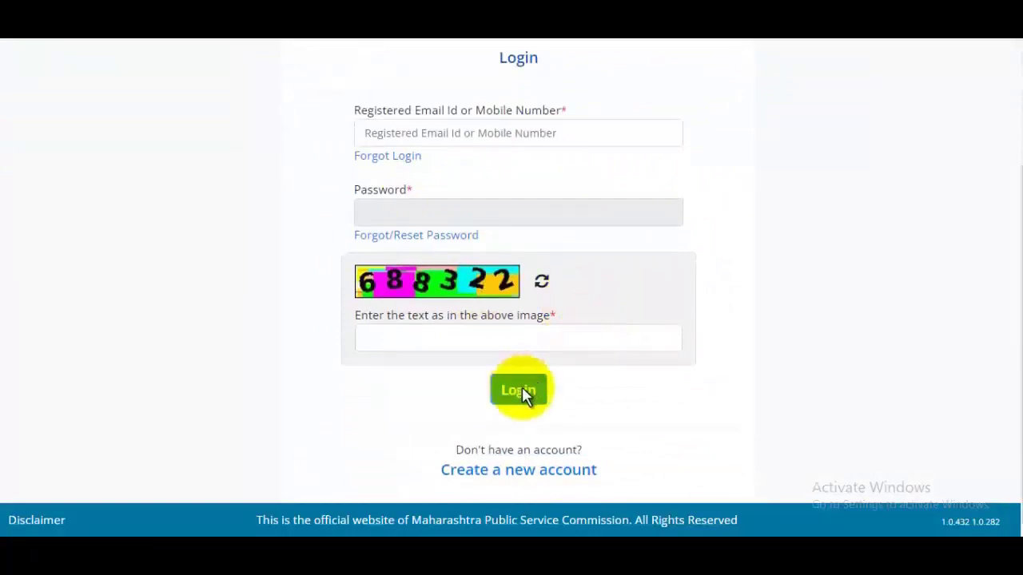
left_click(517, 391)
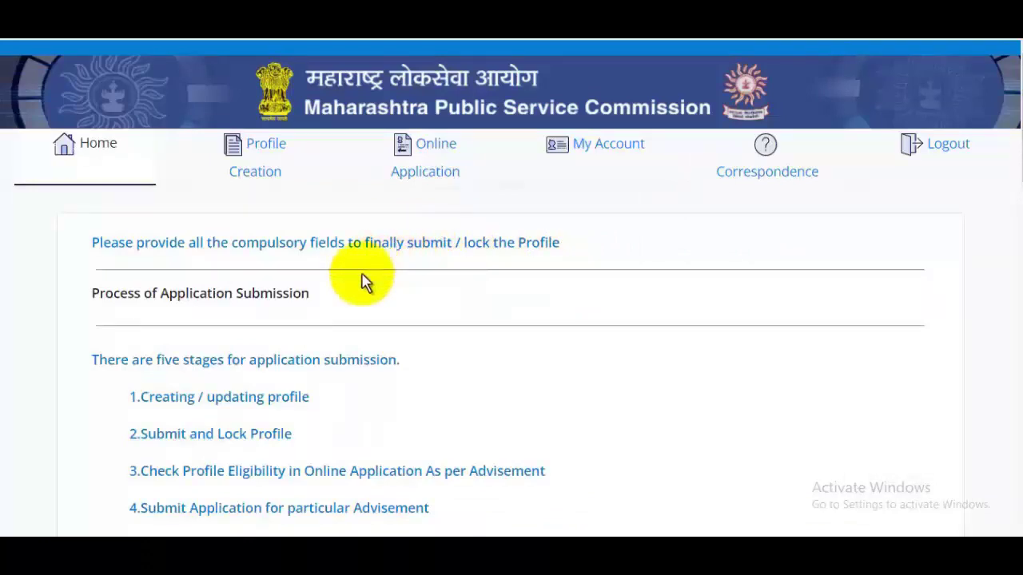
Open the profile creation form at Step 1 and review the Aadhar number and name fields
left_click(273, 179)
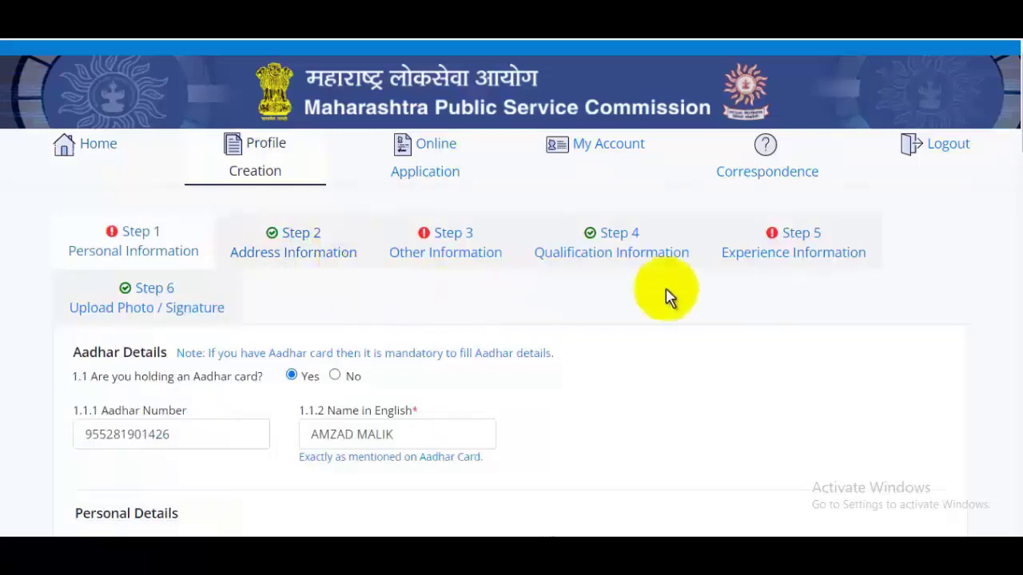
scroll(326, 349, "down", 1)
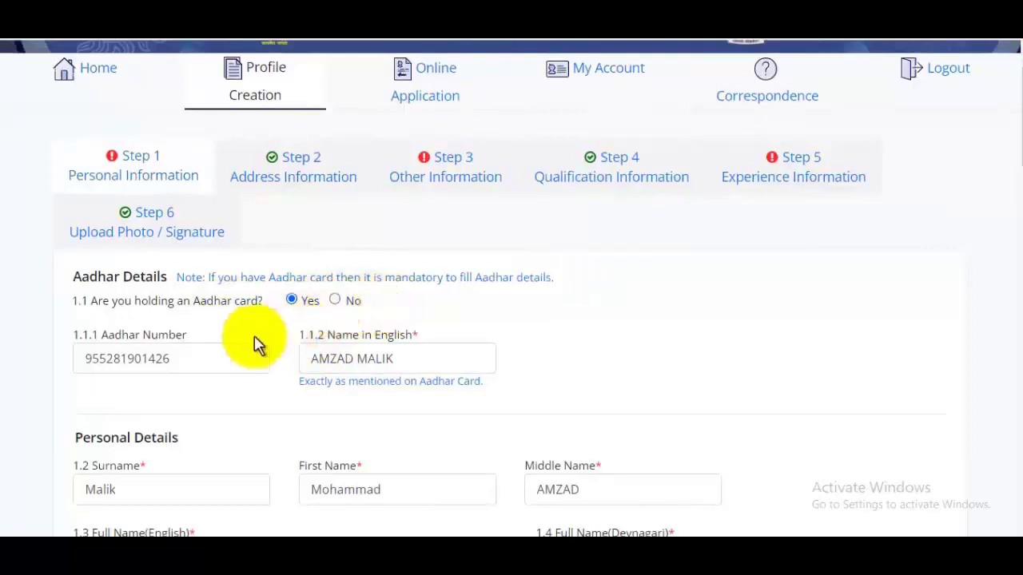
left_click(197, 366)
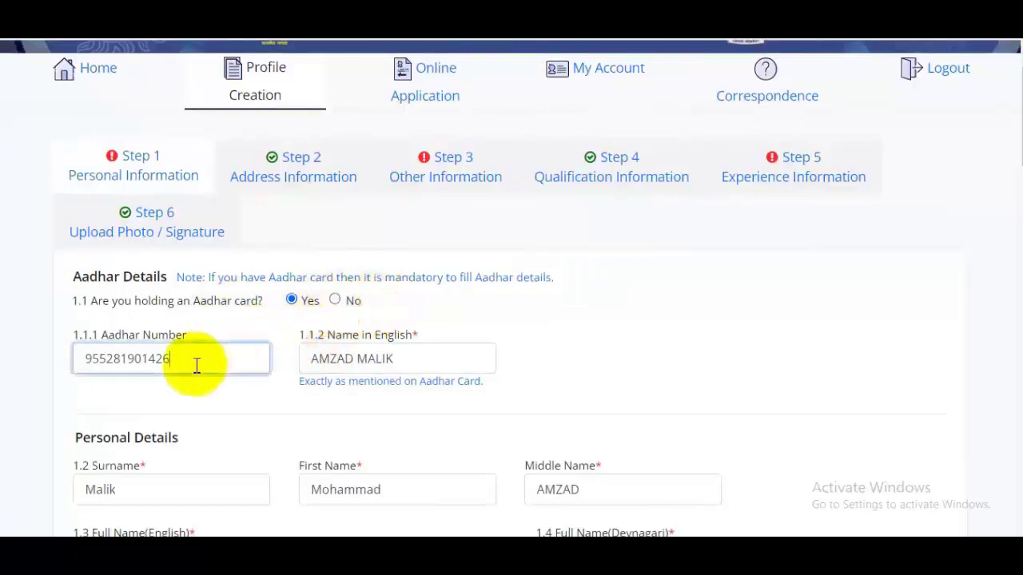
left_click(433, 360)
Review the surname, first name and middle name fields under Personal Details
scroll(456, 359, "down", 2)
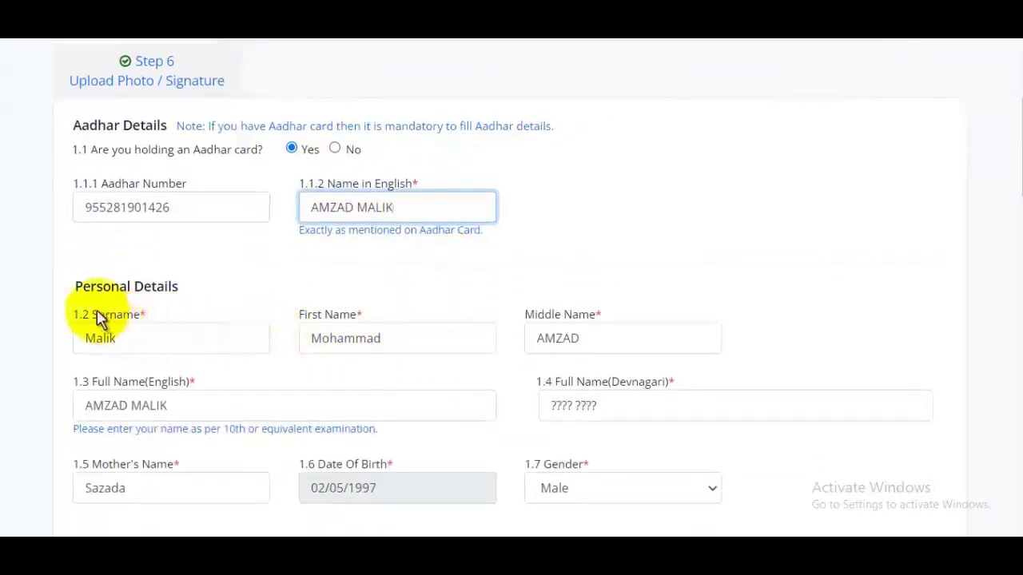
left_click_drag(96, 317, 144, 320)
left_click(159, 338)
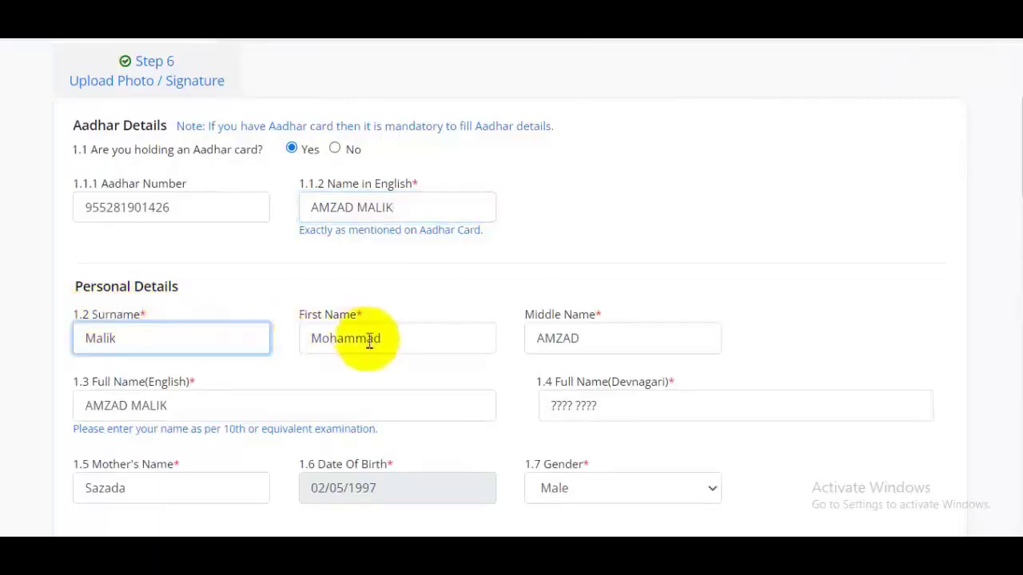
left_click(402, 342)
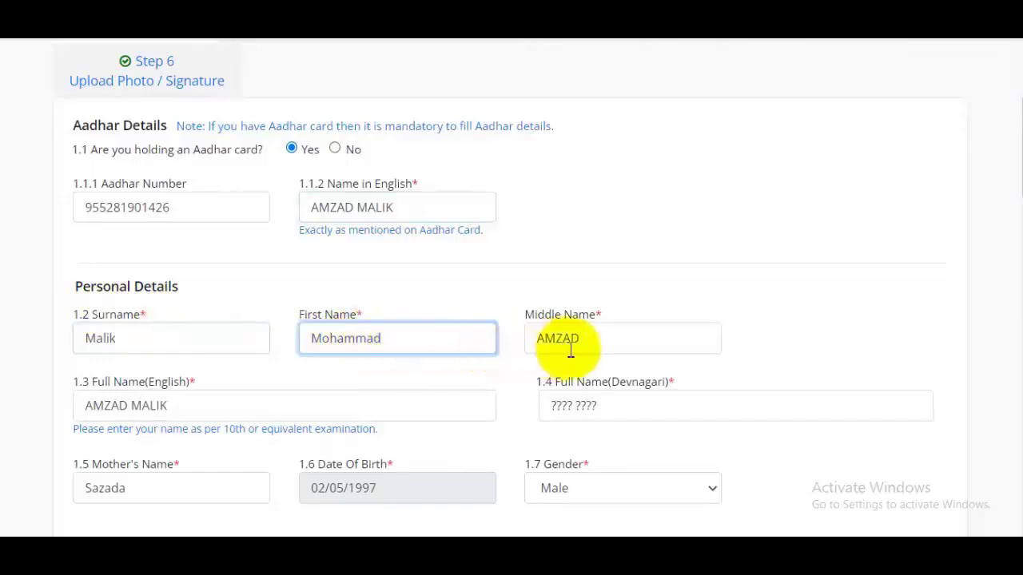
left_click(607, 342)
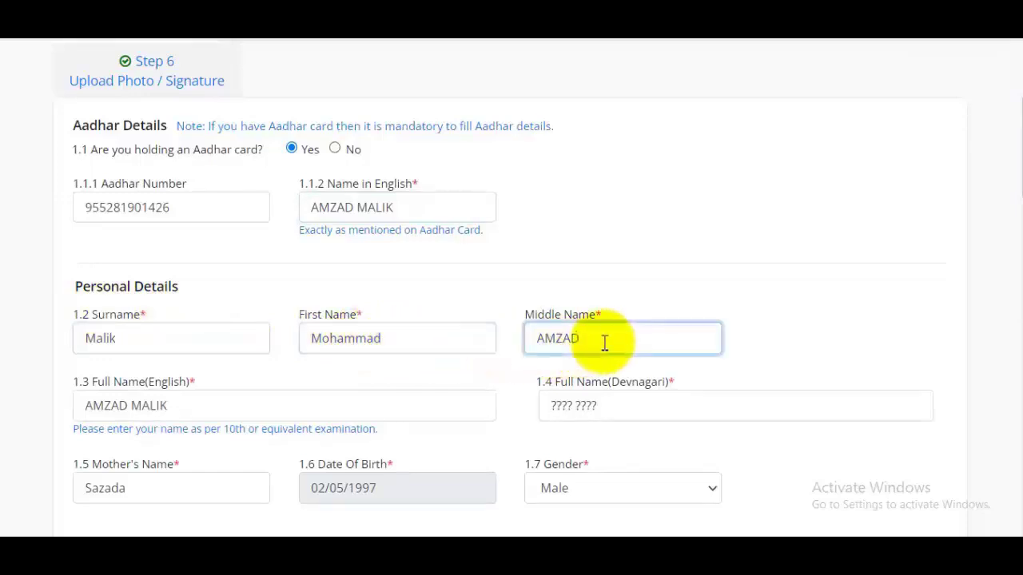
Add the applicant's first name to the beginning of the English full name field
scroll(572, 348, "down", 2)
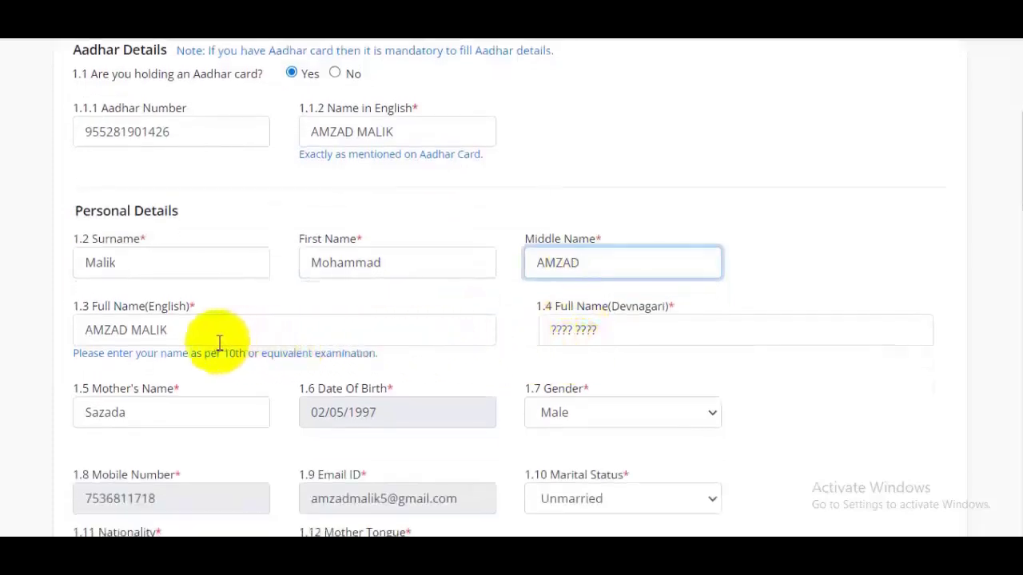
left_click(215, 329)
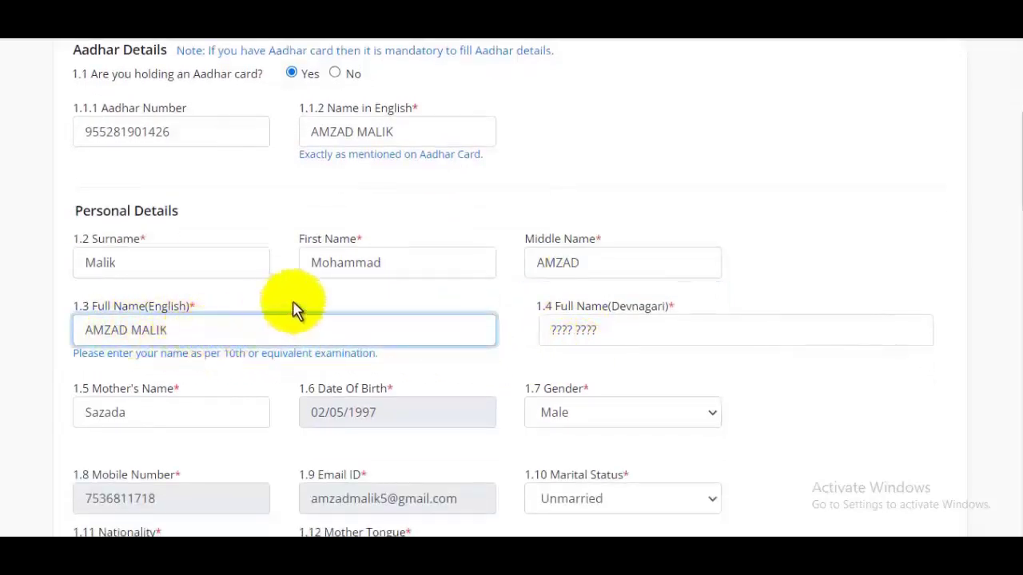
left_click_drag(314, 263, 400, 266)
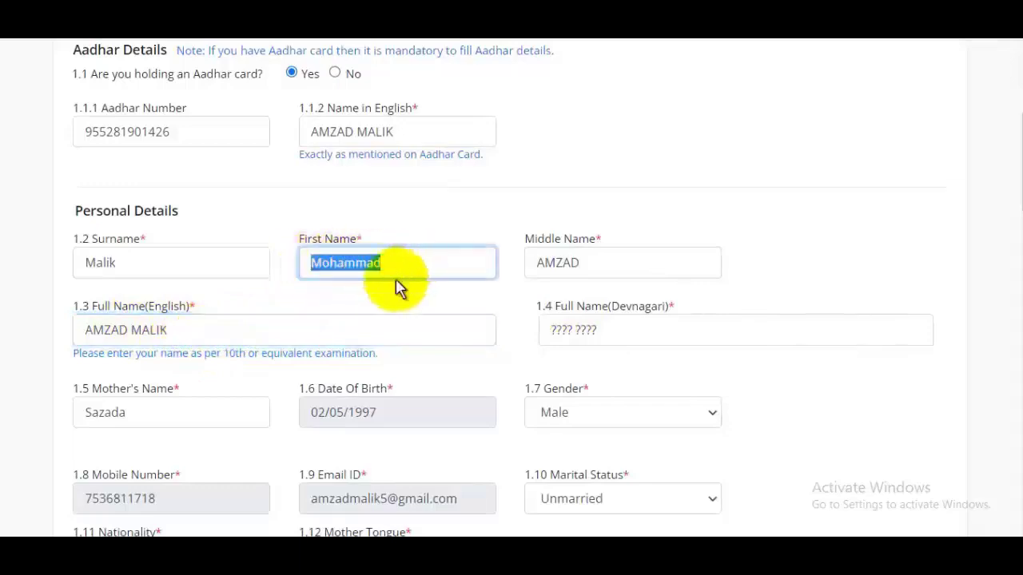
left_click(195, 328)
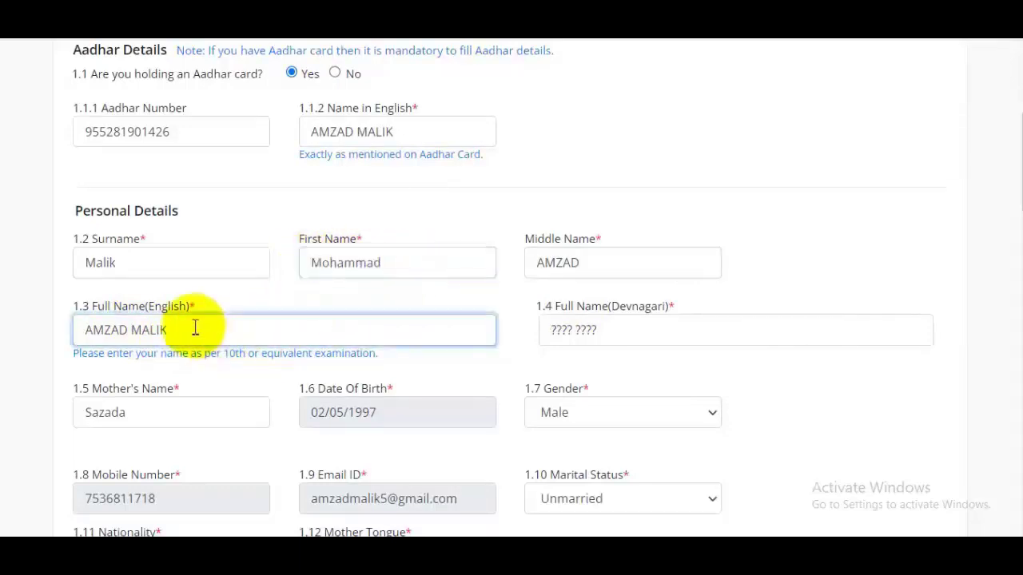
scroll(195, 327, "up", 4)
scroll(200, 336, "down", 2)
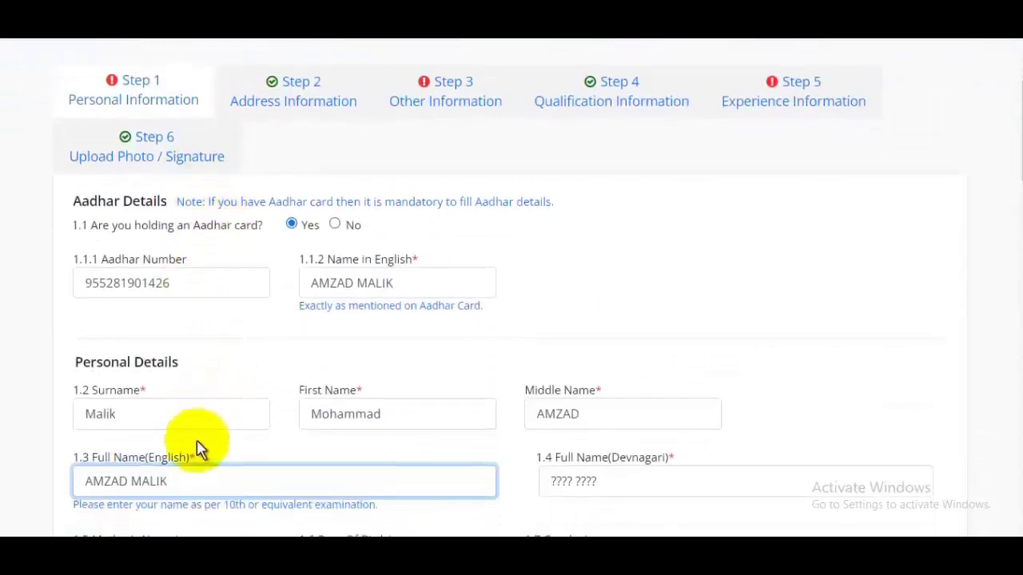
scroll(447, 416, "down", 1)
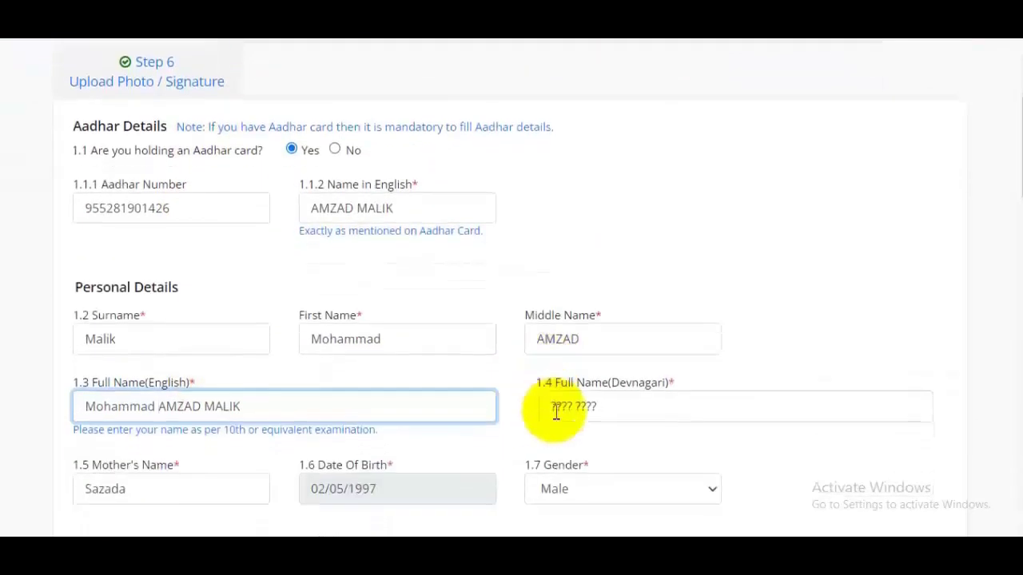
Review the Devnagari full name and mother's name fields and the available gender options
left_click(605, 405)
left_click_drag(554, 406, 644, 406)
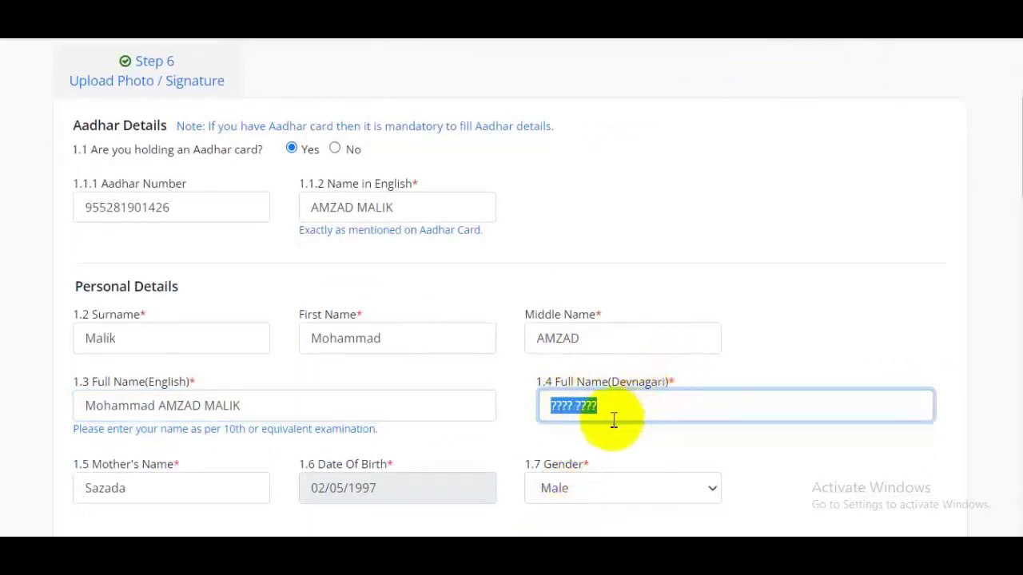
scroll(621, 404, "down", 2)
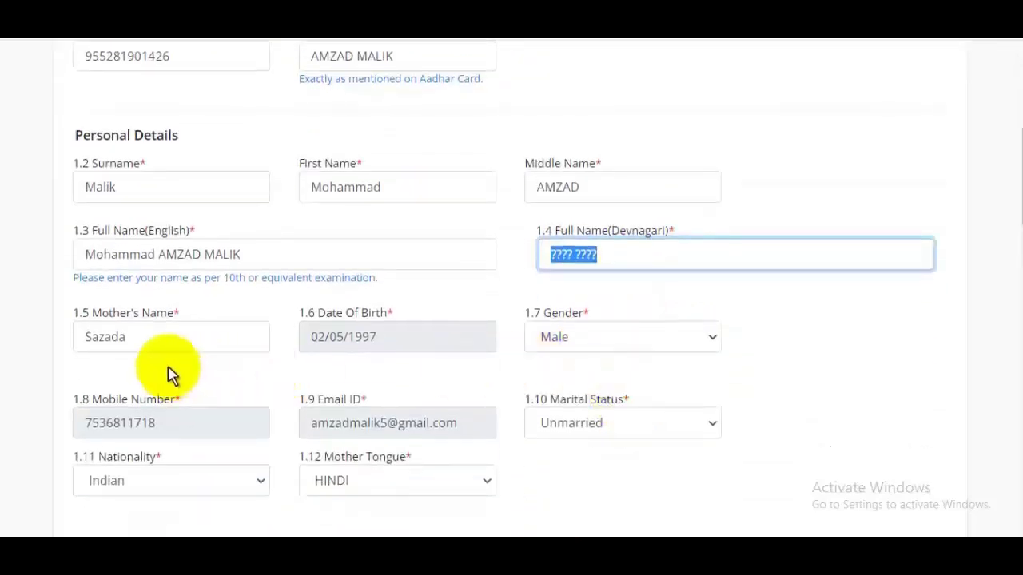
left_click(169, 341)
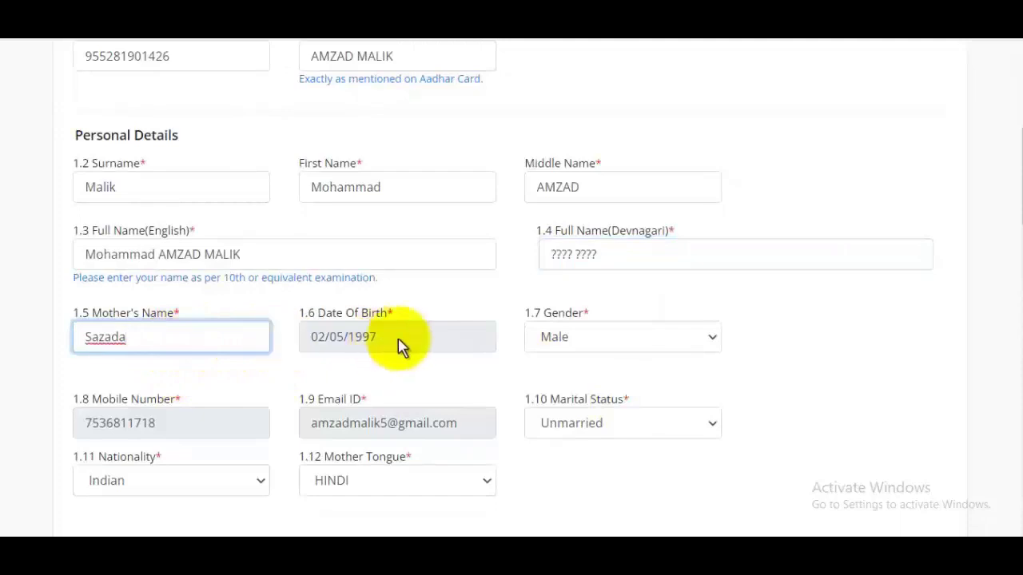
left_click(632, 340)
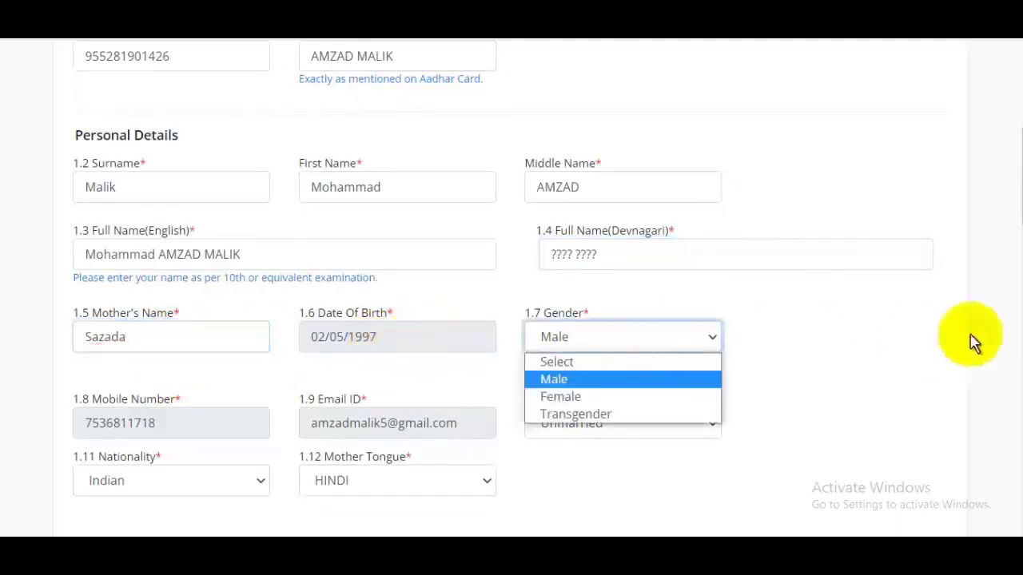
left_click(935, 324)
Choose Indian as the nationality and HINDI as the mother tongue
left_click_drag(1016, 171, 1016, 240)
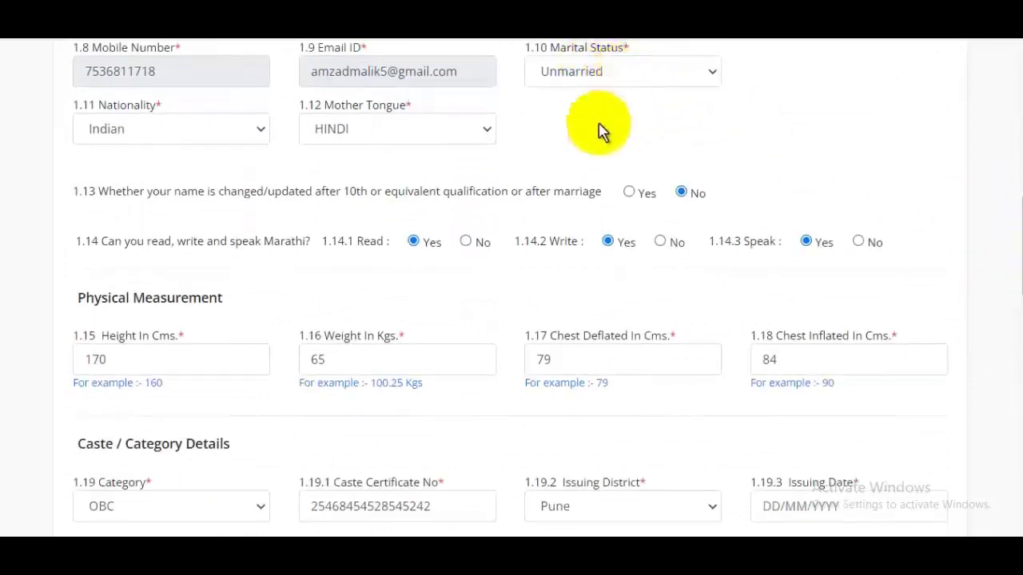
left_click(118, 134)
left_click(114, 172)
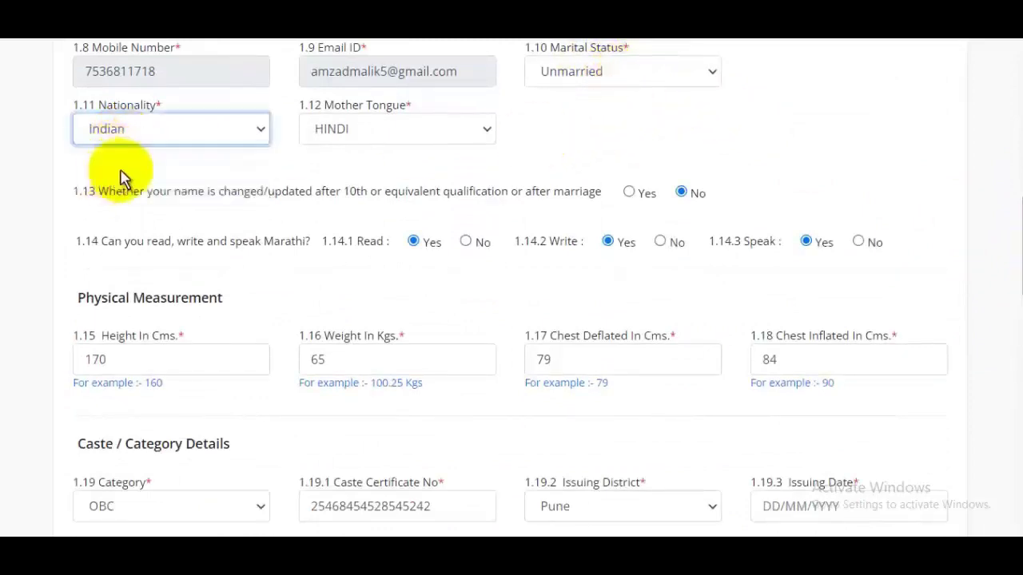
left_click(381, 136)
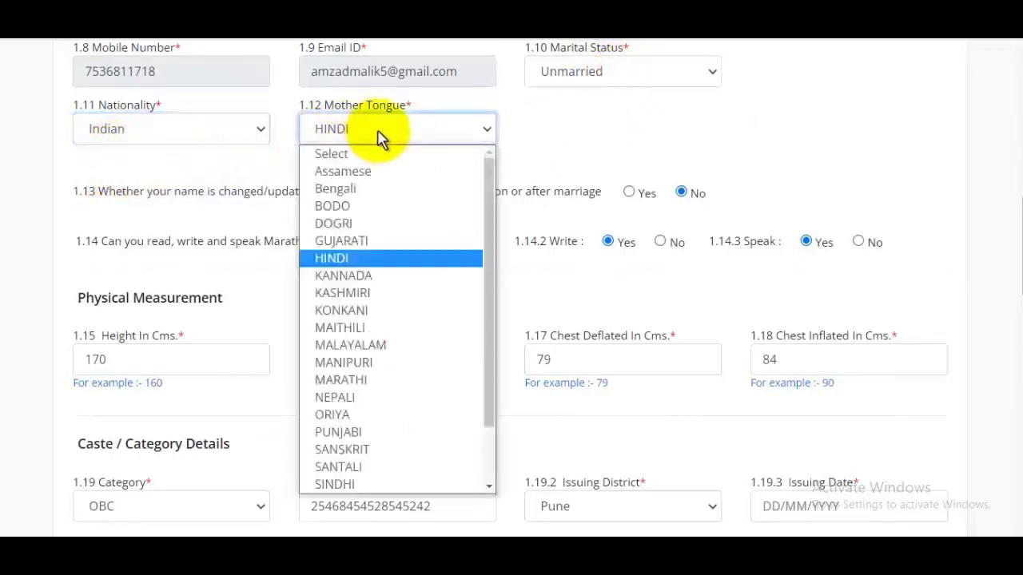
left_click(354, 258)
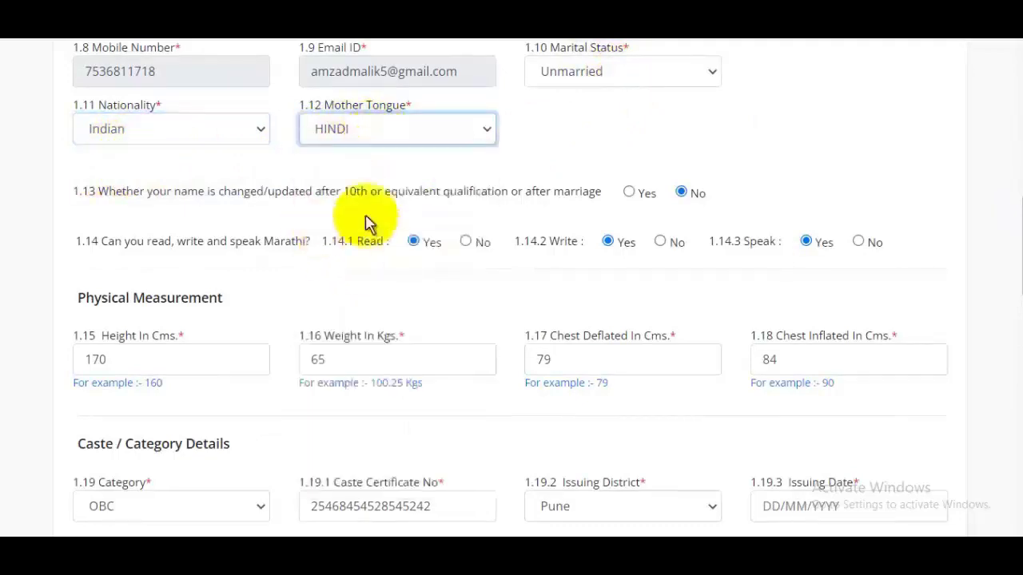
Answer Yes for reading Marathi and No to the question about a name change after 10th or marriage
left_click(413, 241)
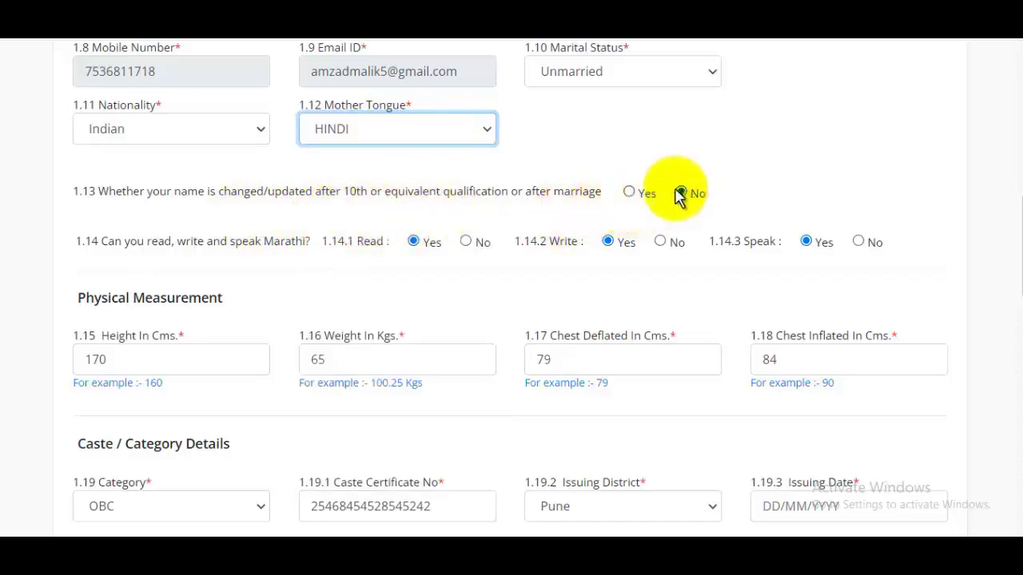
left_click(631, 193)
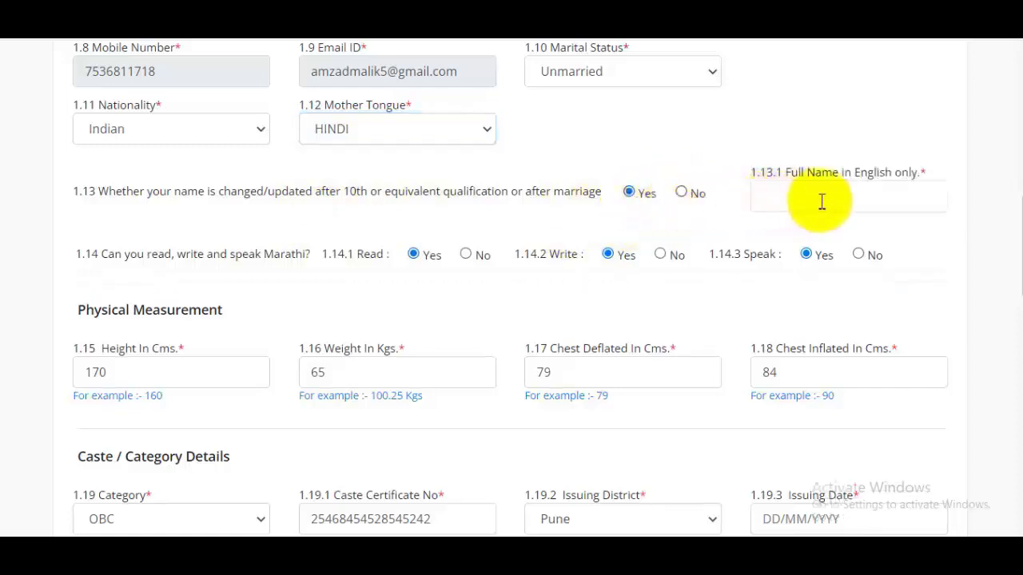
left_click(682, 194)
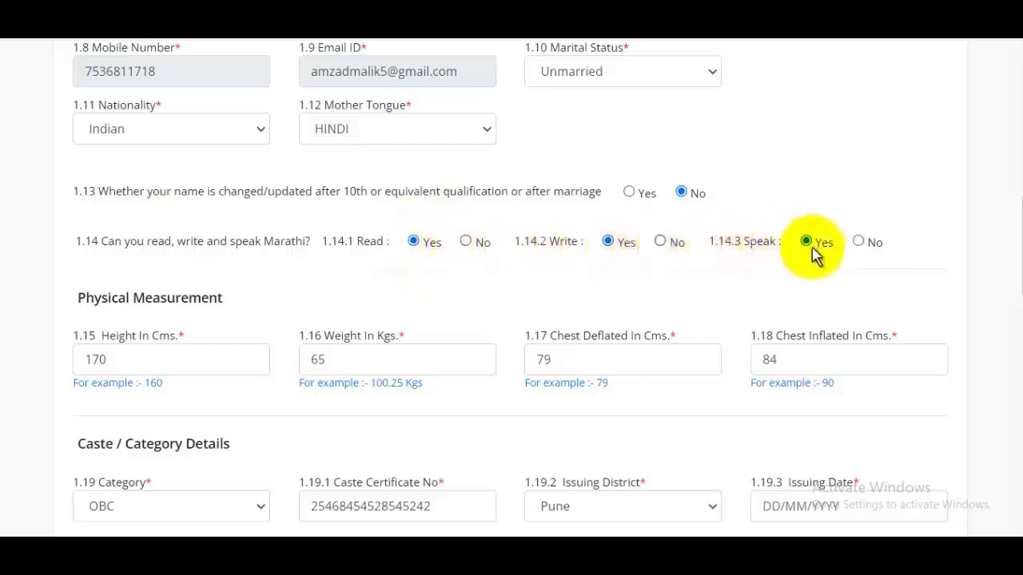
Set the weight to 70 kg in the Physical Measurement section and check the height and chest fields
scroll(1012, 272, "down", 3)
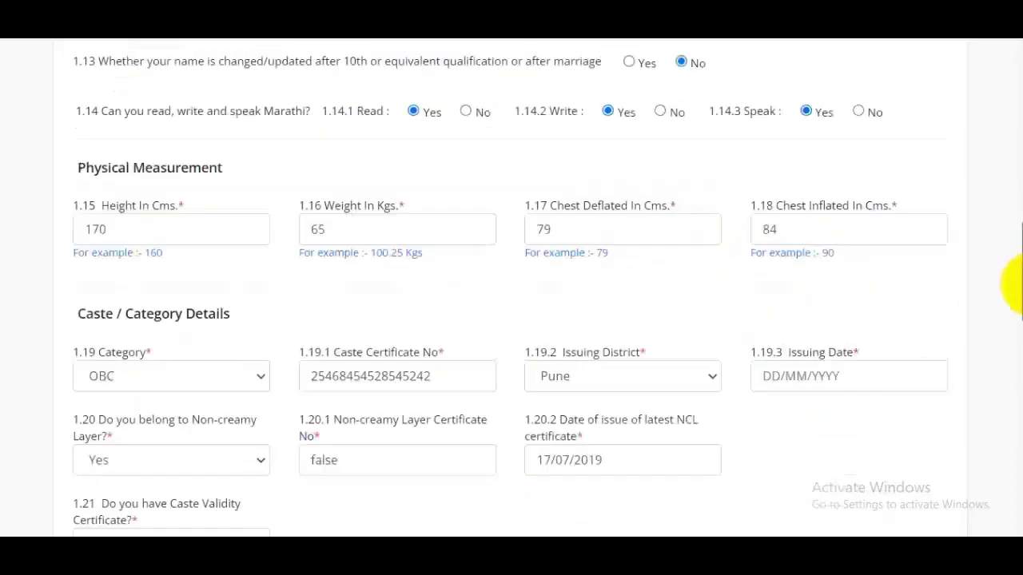
left_click(151, 158)
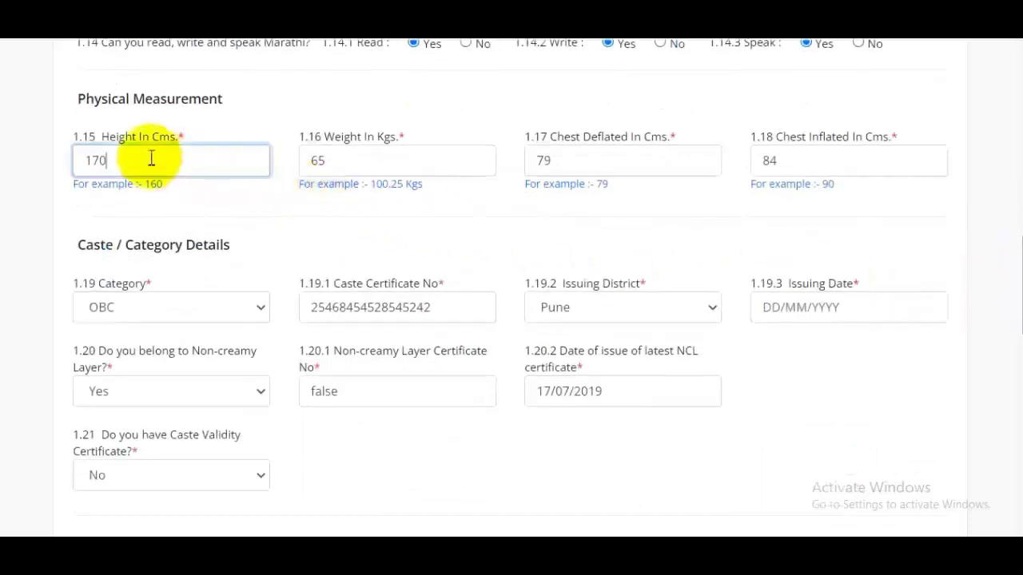
left_click(399, 166)
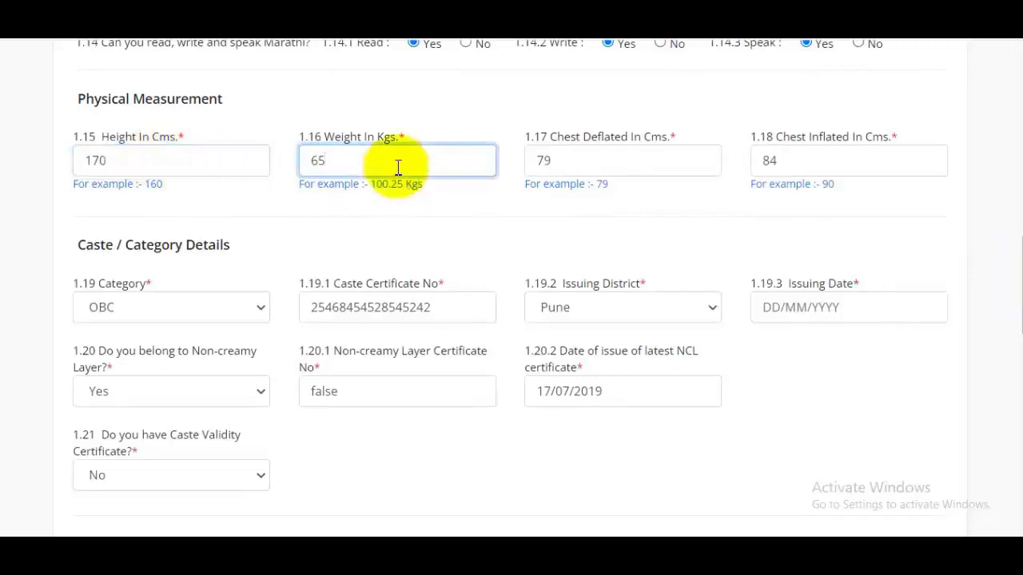
key("BackSpace")
key("BackSpace")
type("70")
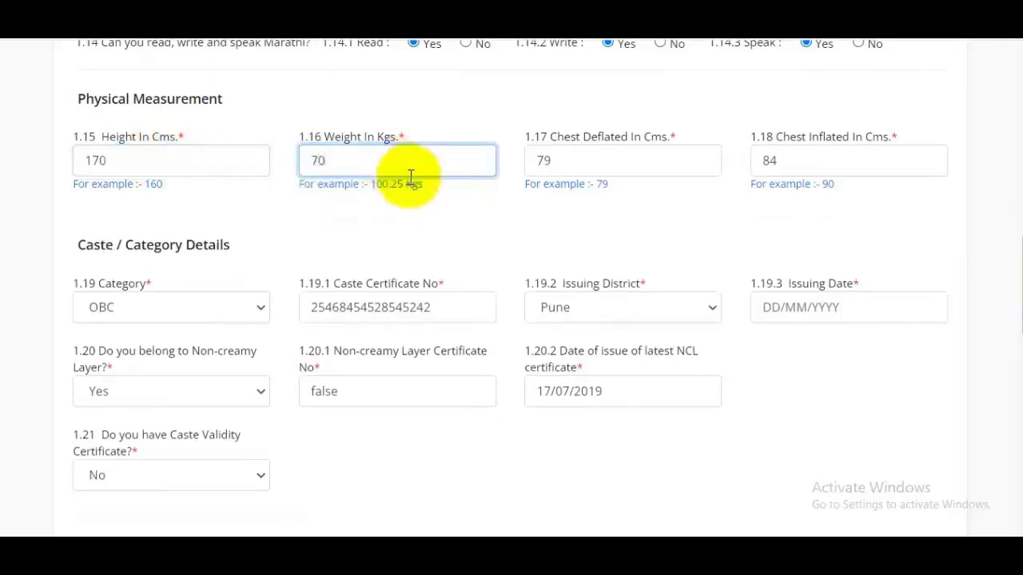
left_click(608, 165)
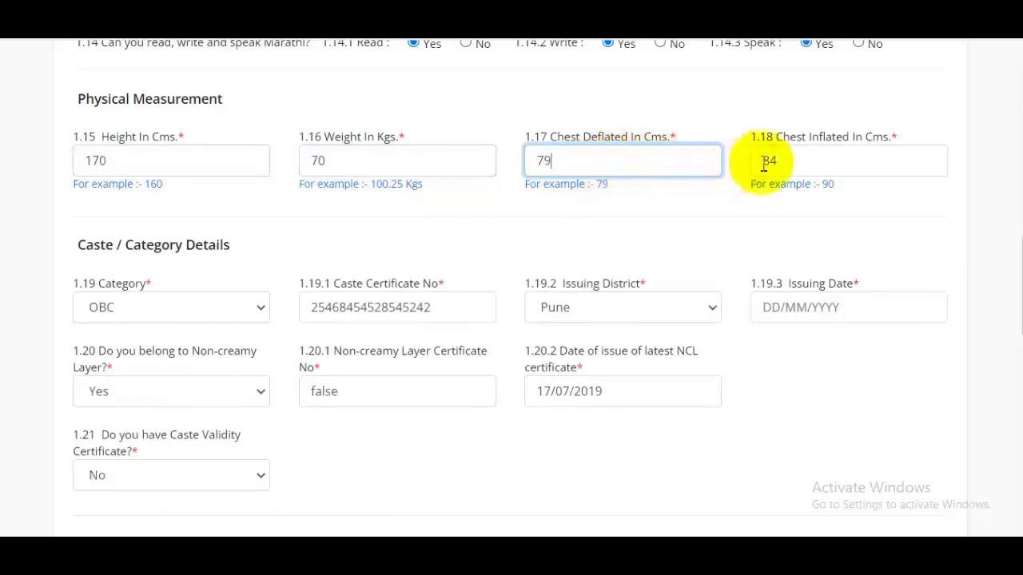
left_click(789, 162)
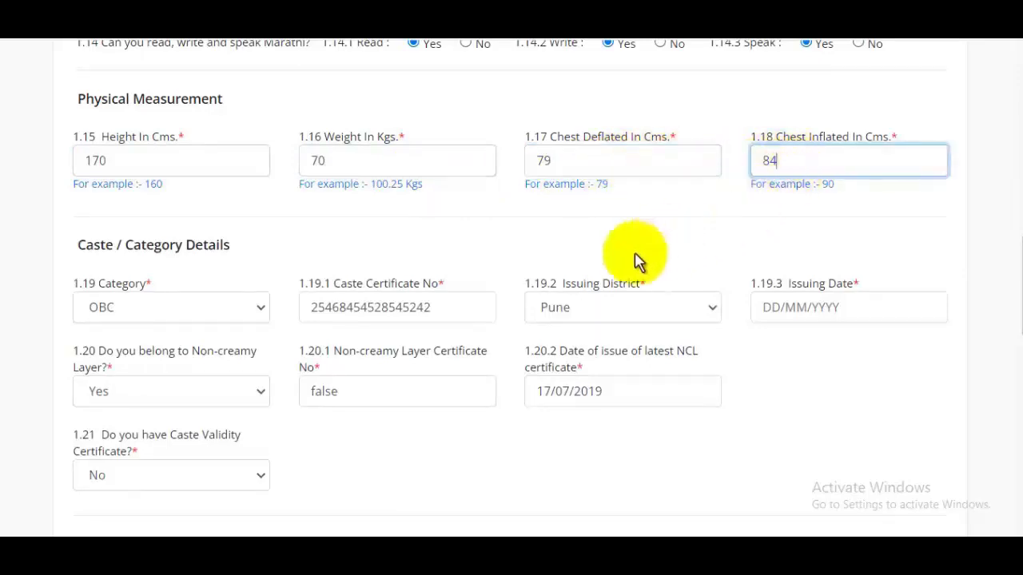
Choose OBC as the category in the Caste / Category Details section
scroll(999, 332, "down", 2)
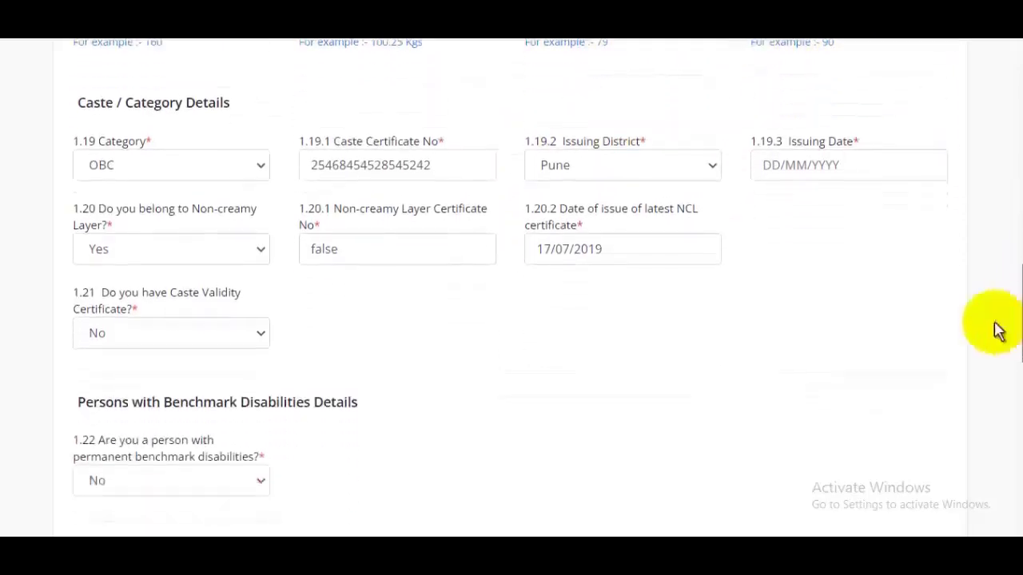
left_click(225, 171)
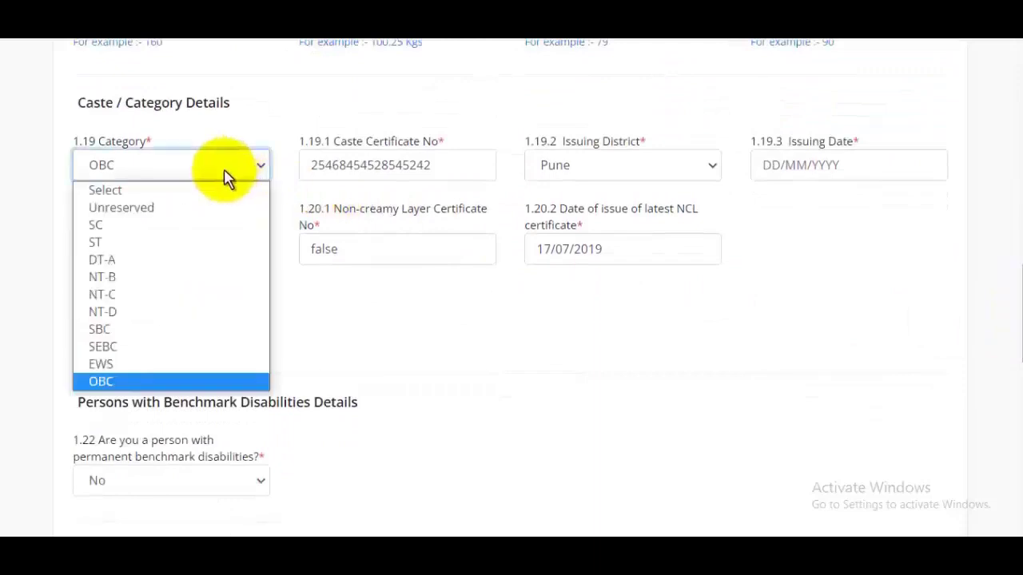
left_click(244, 382)
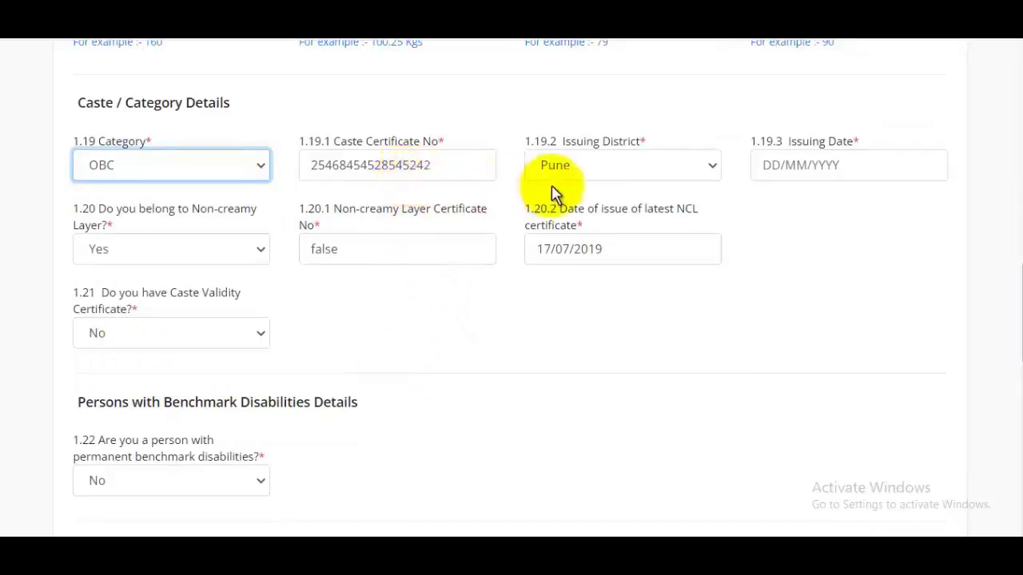
Review the available issuing districts for the caste certificate and recheck the category choices
left_click(632, 170)
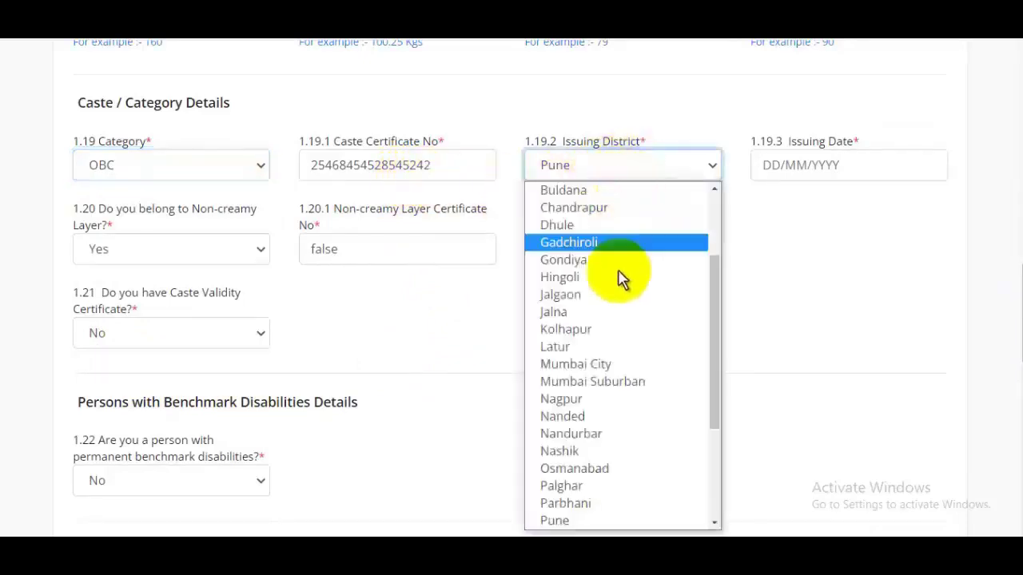
left_click_drag(715, 331, 724, 247)
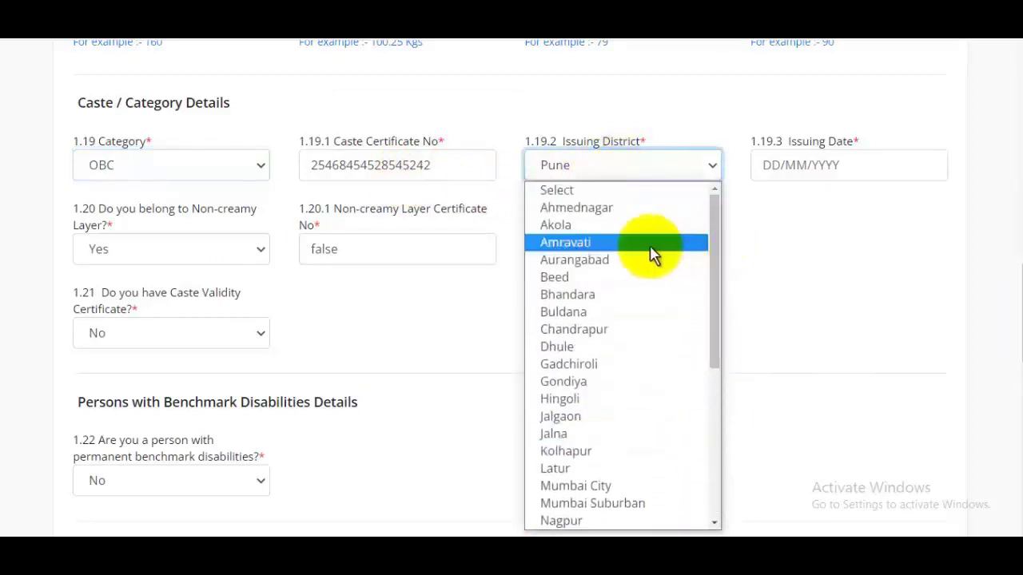
left_click(319, 199)
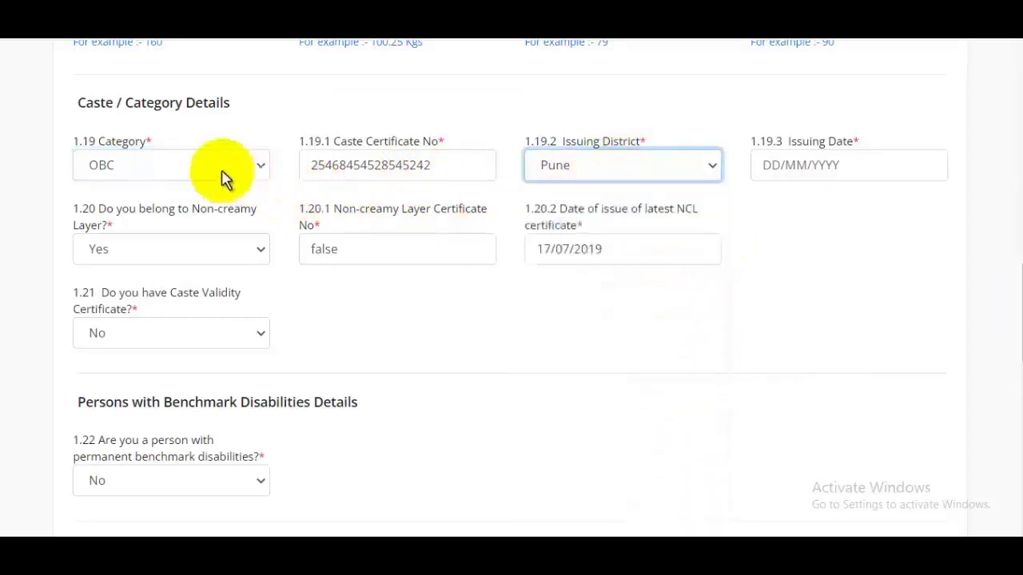
left_click(217, 168)
left_click(799, 246)
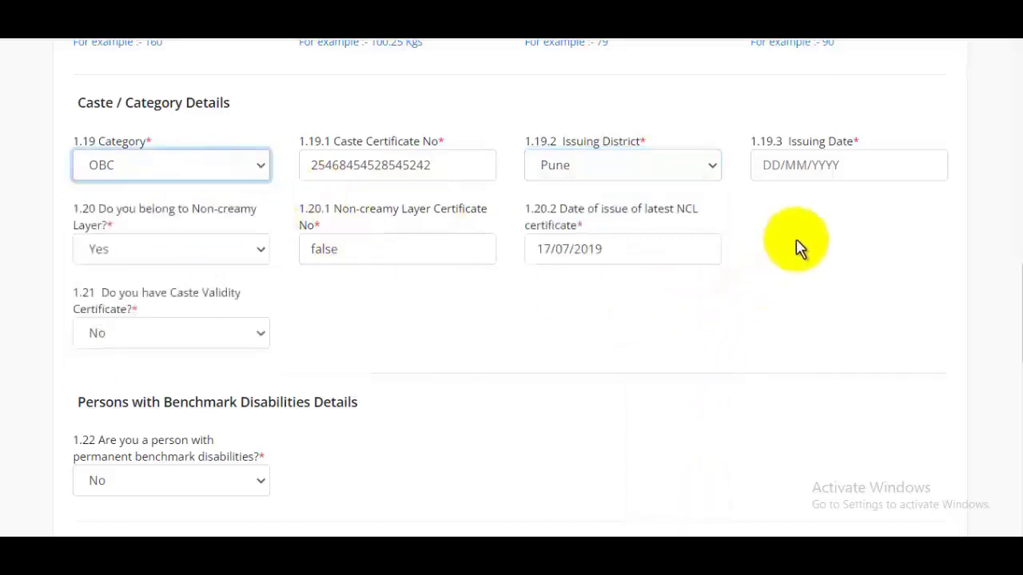
Set the caste certificate's issuing date to 13/10/2021
left_click(775, 166)
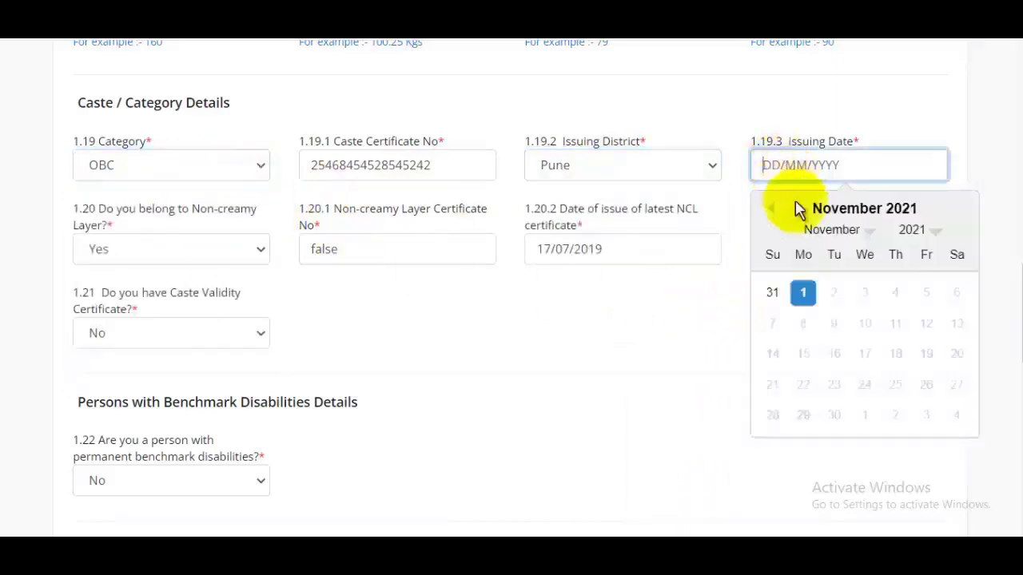
left_click(852, 238)
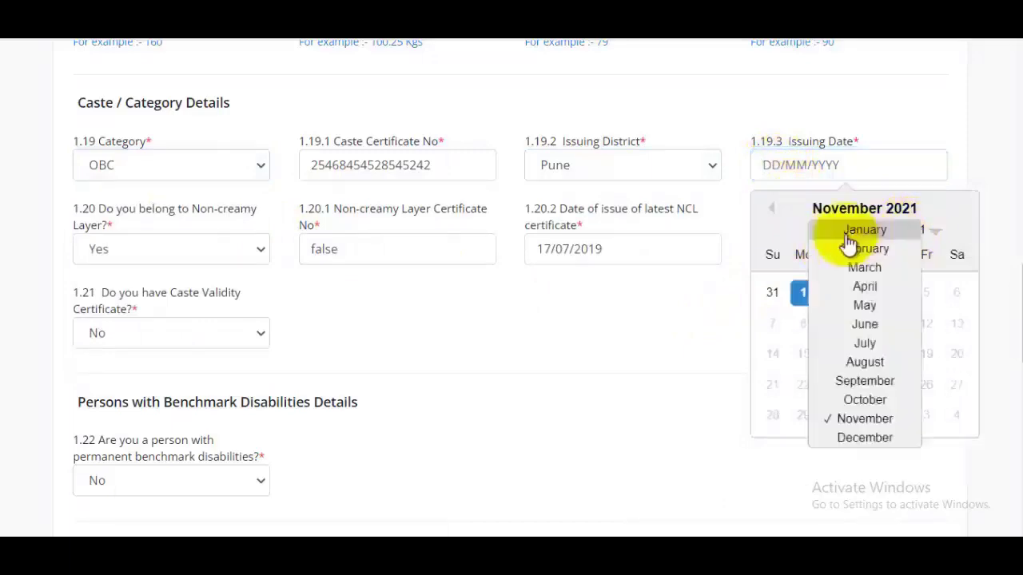
left_click(864, 400)
left_click(869, 357)
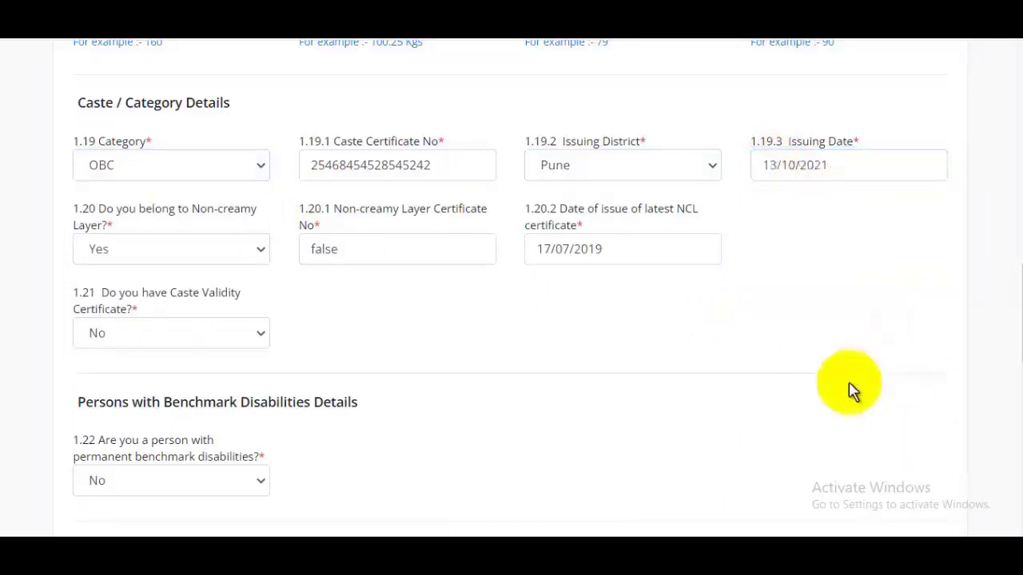
Answer Yes to belonging to the Non-creamy Layer and check the Non-creamy Layer certificate number field
left_click(132, 260)
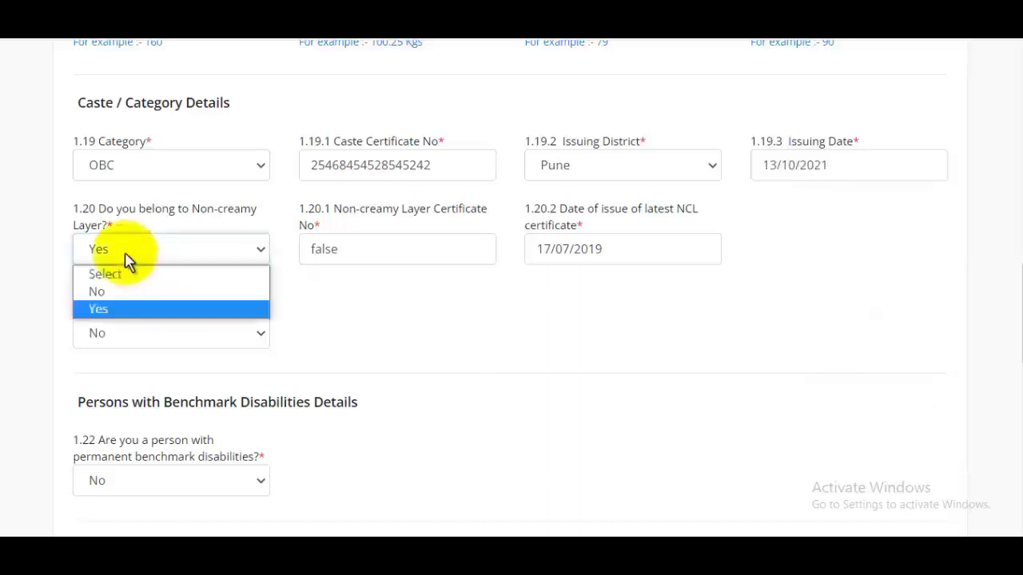
left_click(134, 310)
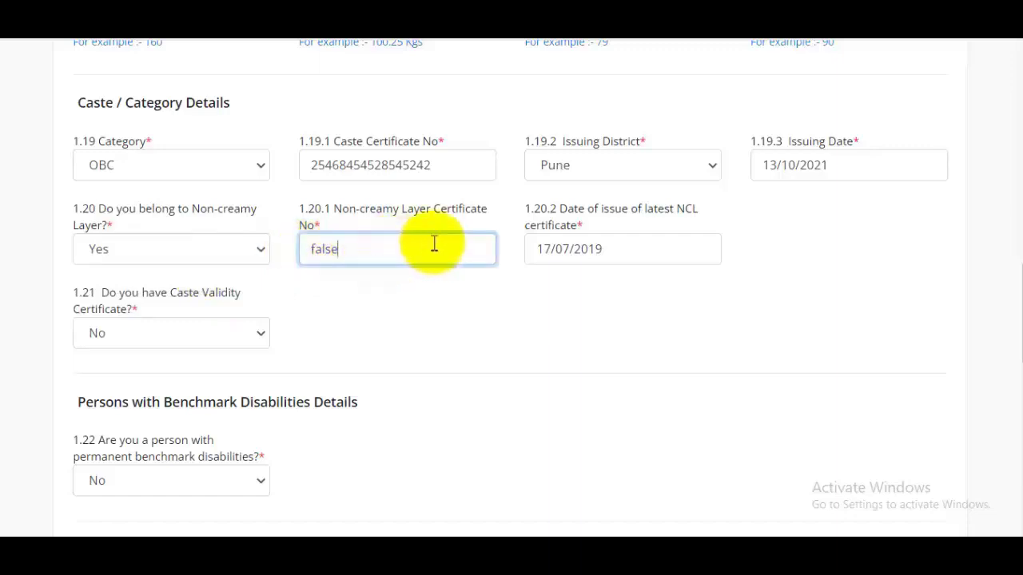
left_click(406, 293)
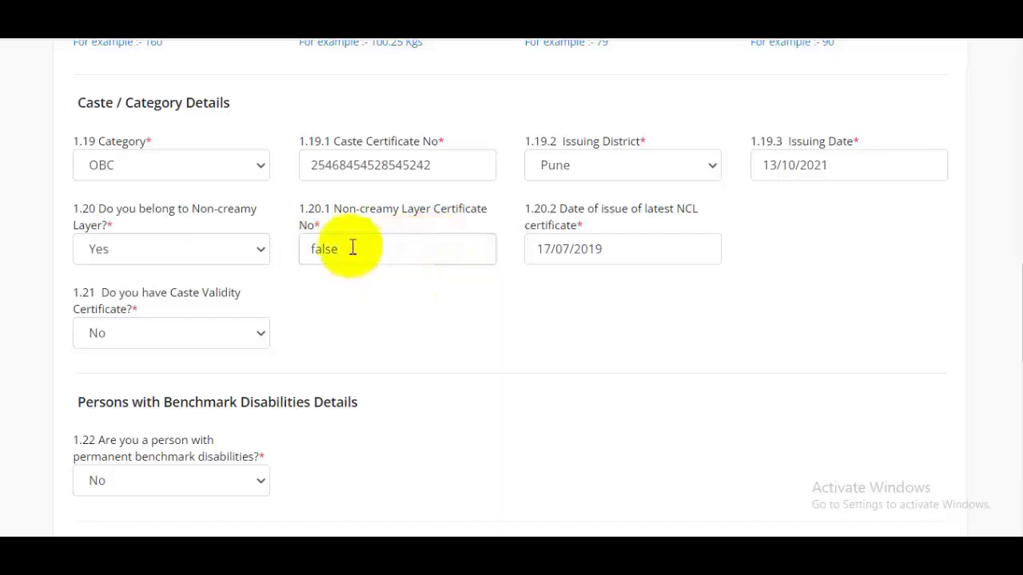
Inspect the calendar for the date of issue of the latest NCL certificate without picking a date
left_click(633, 253)
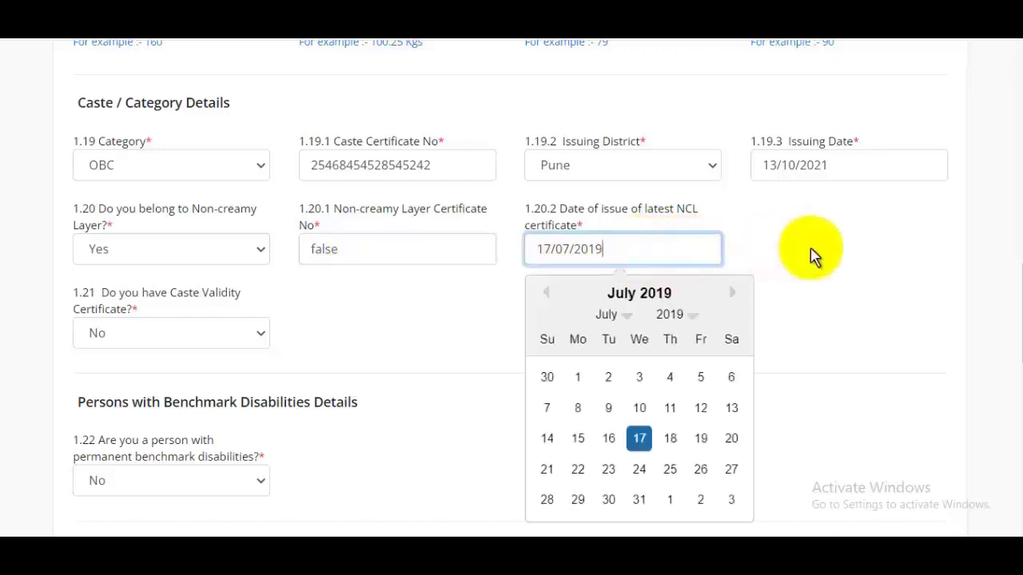
key("Escape")
left_click(650, 257)
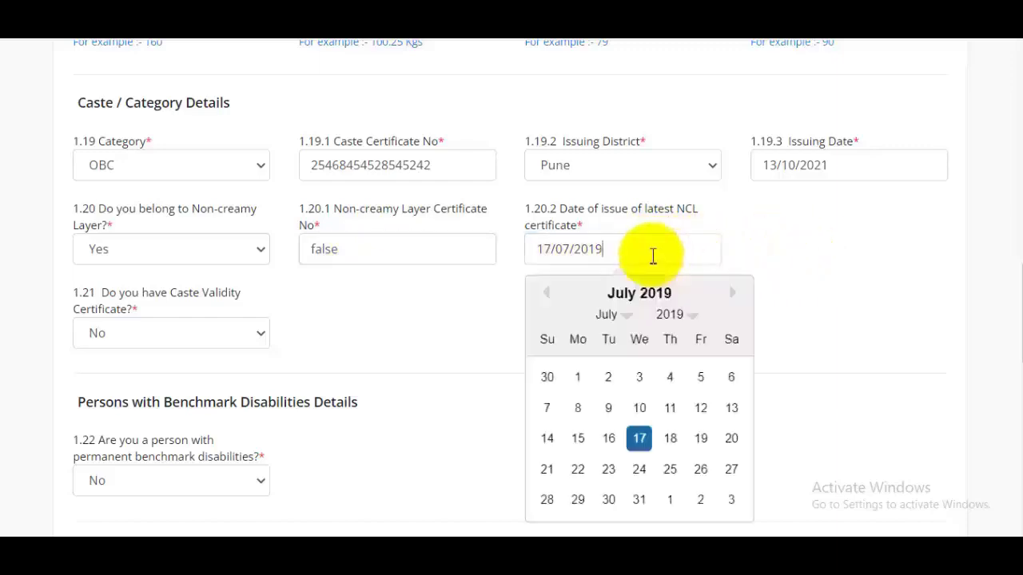
left_click(843, 282)
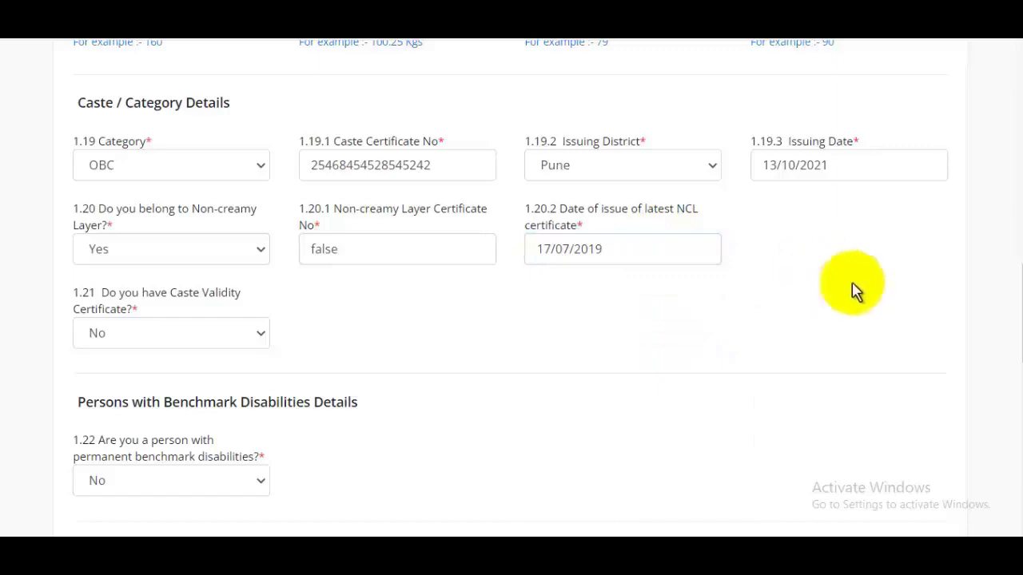
Answer No to having a Caste Validity Certificate and No to having permanent benchmark disabilities
scroll(1015, 308, "down", 2)
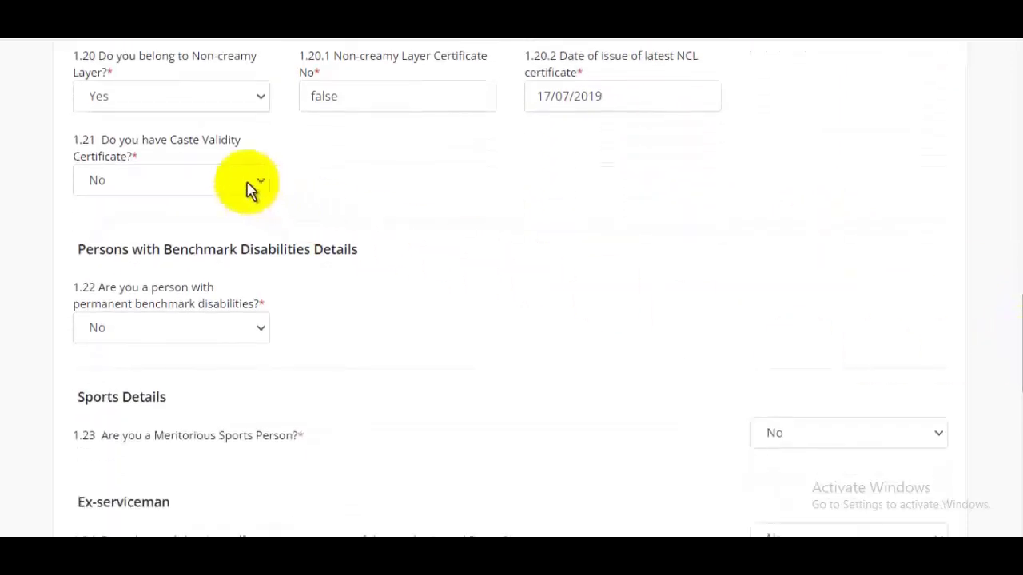
left_click(189, 192)
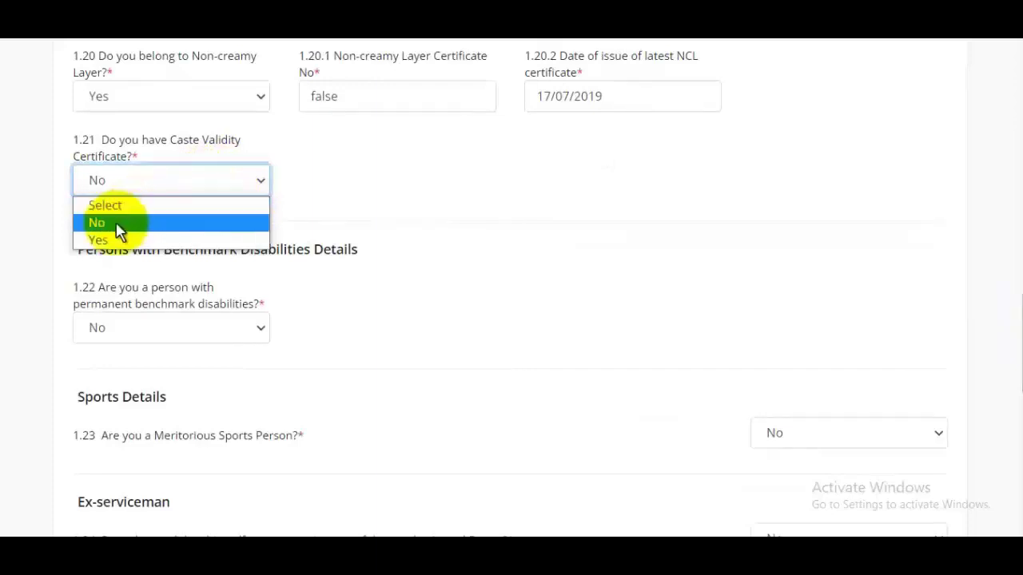
left_click(117, 223)
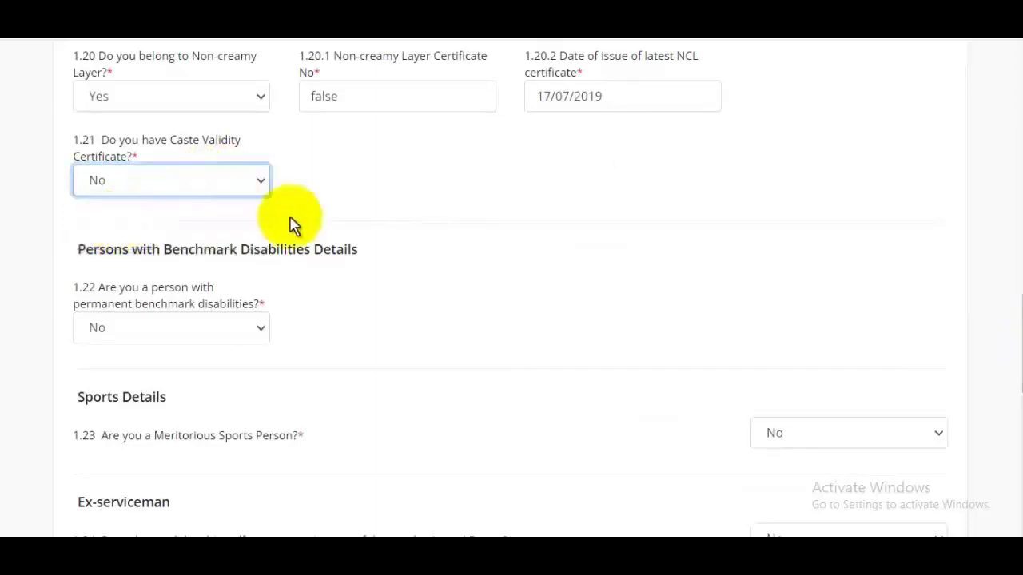
left_click_drag(1013, 311, 1008, 349)
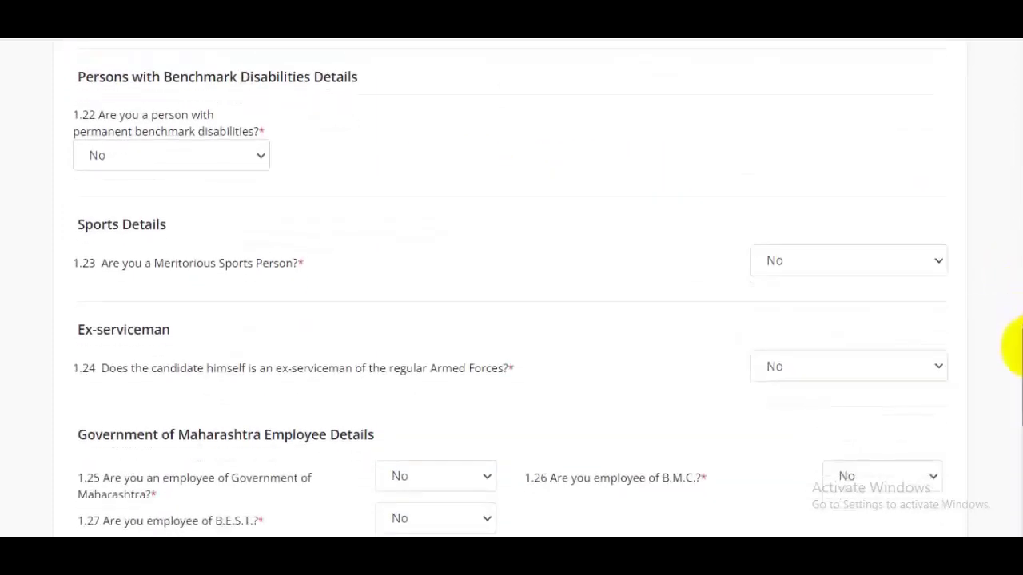
left_click(212, 163)
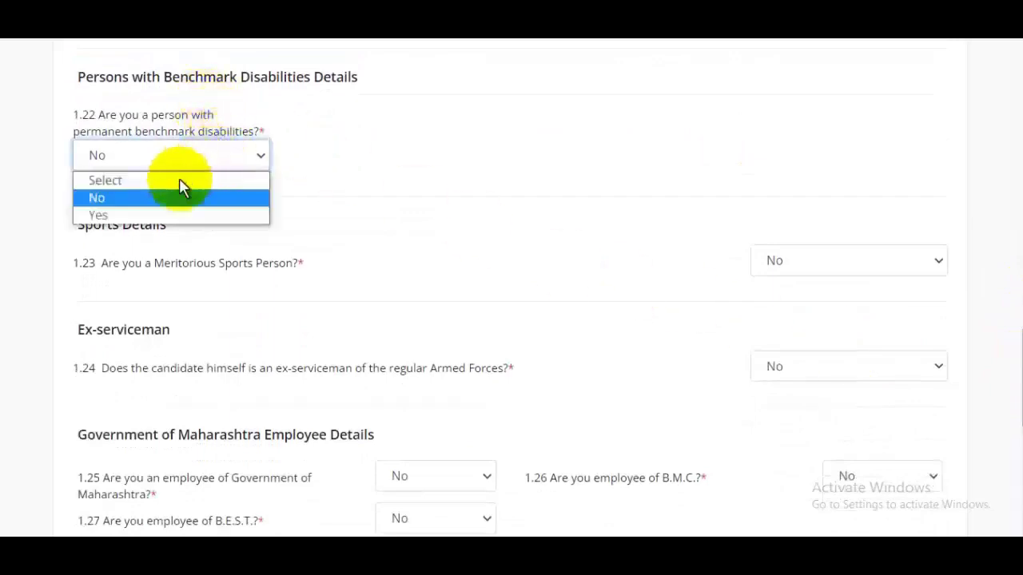
left_click(164, 204)
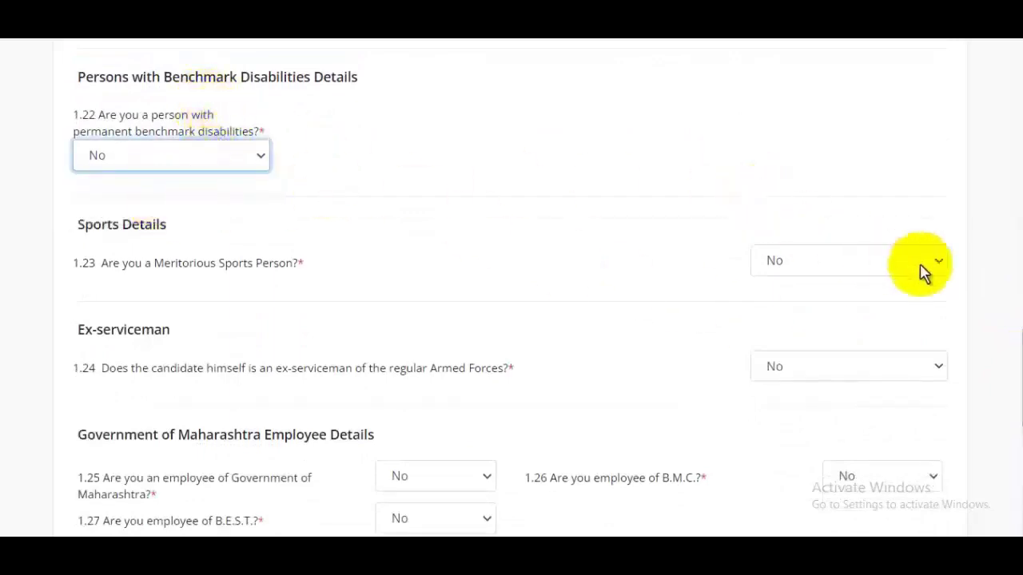
Review the sports person, ex-serviceman, Government of Maharashtra employee and B.M.C. employee questions and their answer choices
left_click_drag(1015, 327, 1014, 362)
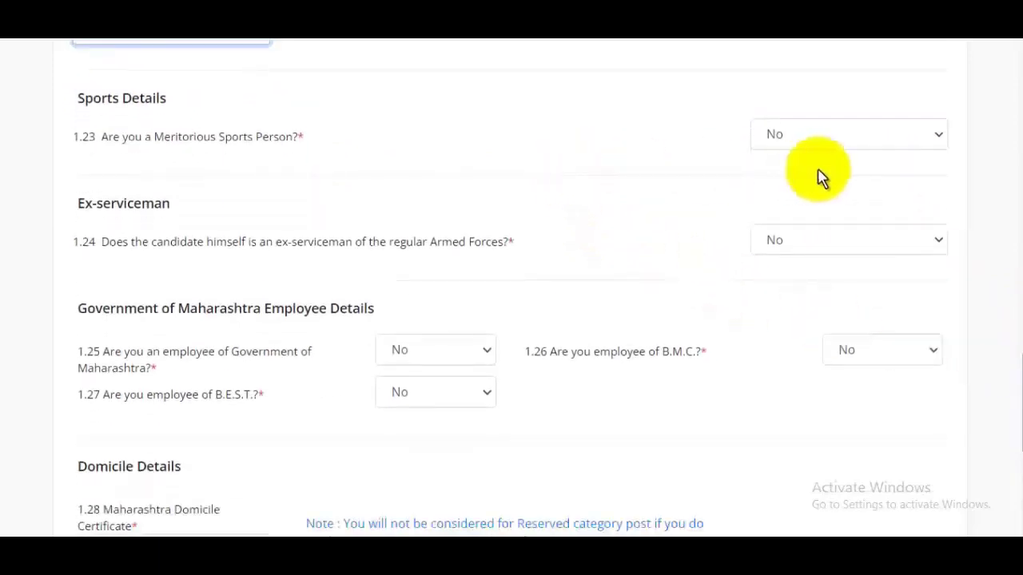
left_click(869, 144)
left_click(979, 256)
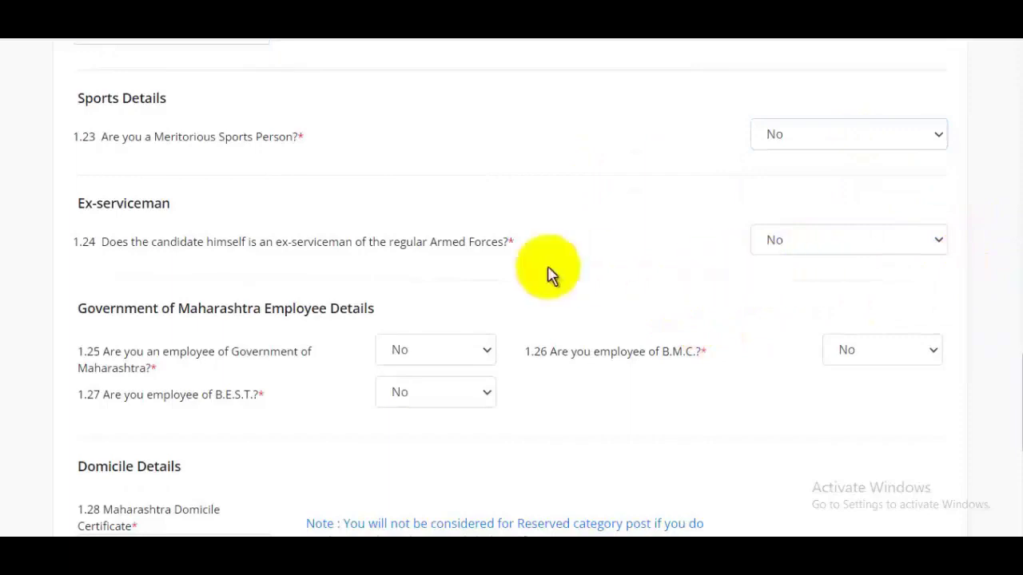
left_click_drag(171, 205, 153, 205)
scroll(1008, 399, "down", 3)
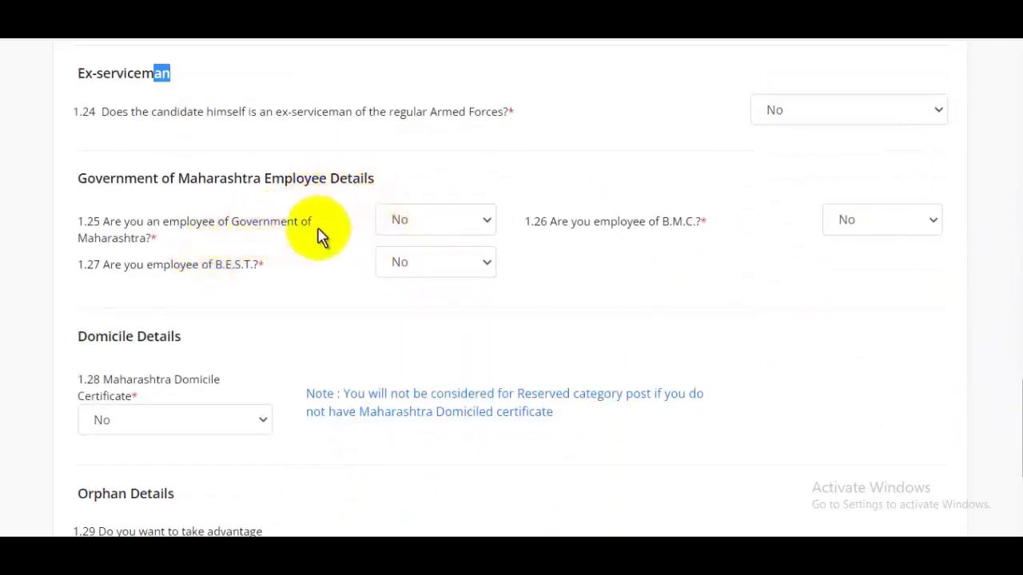
left_click(444, 226)
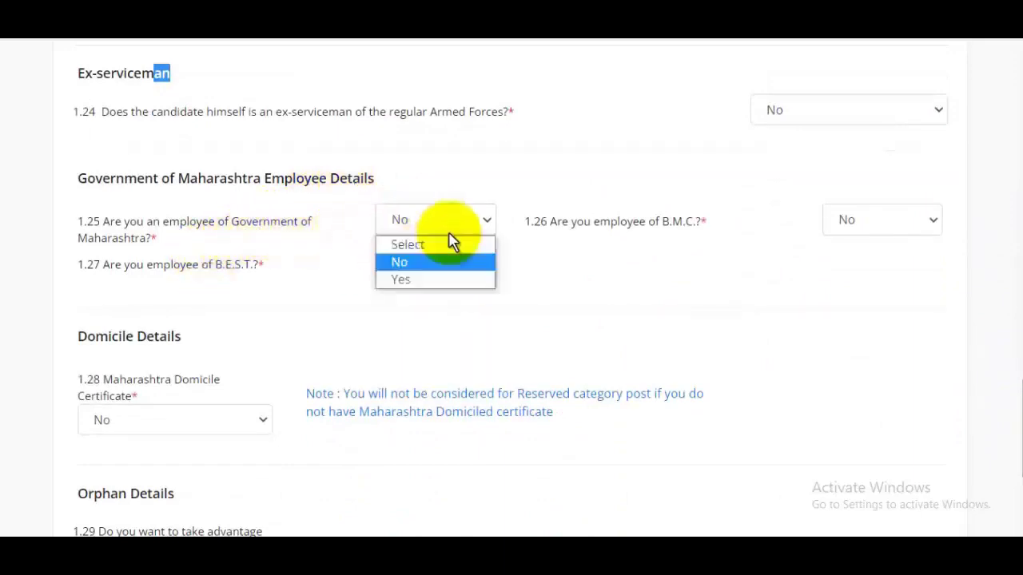
left_click(605, 257)
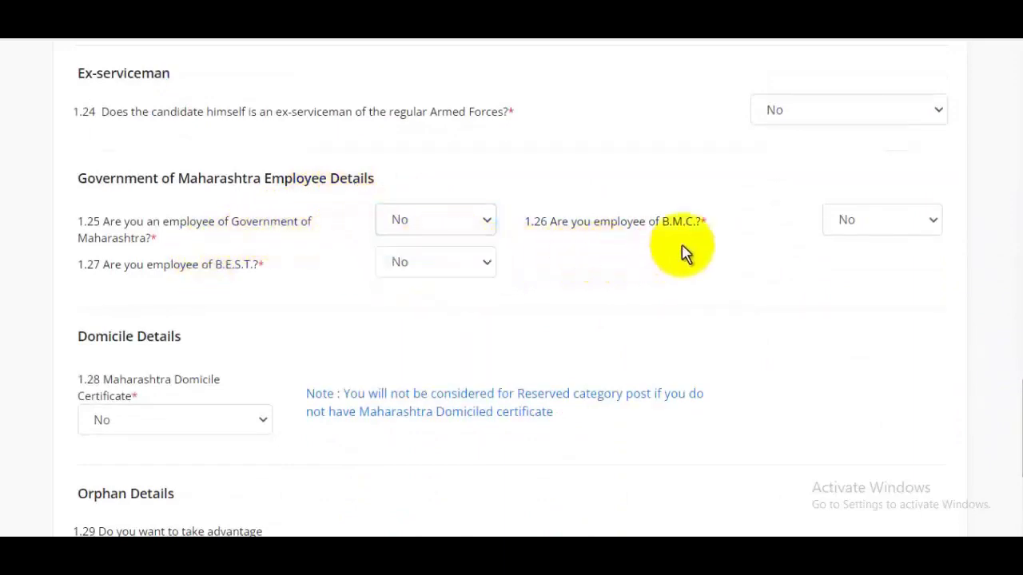
left_click(843, 229)
left_click(763, 268)
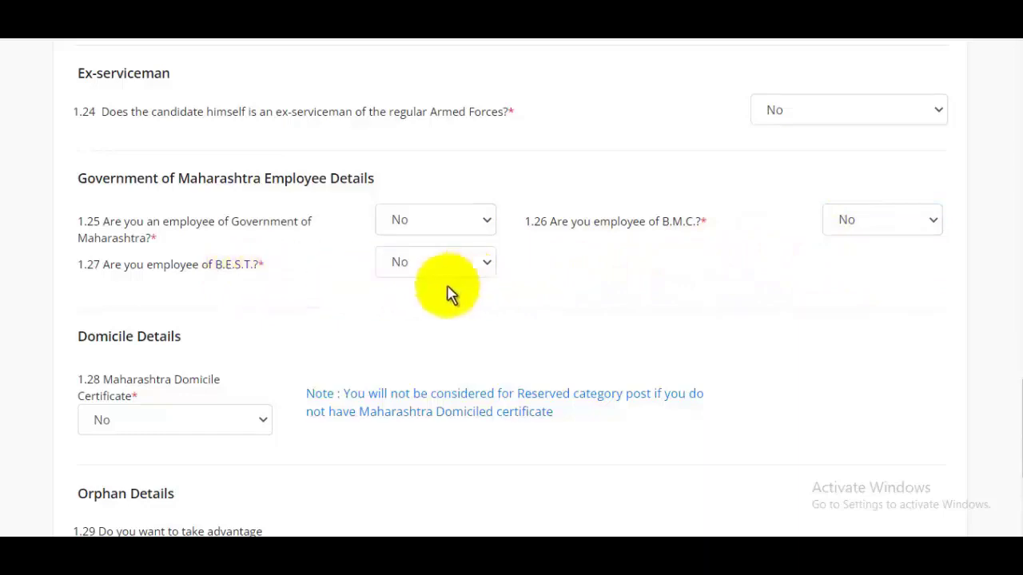
scroll(1011, 411, "down", 2)
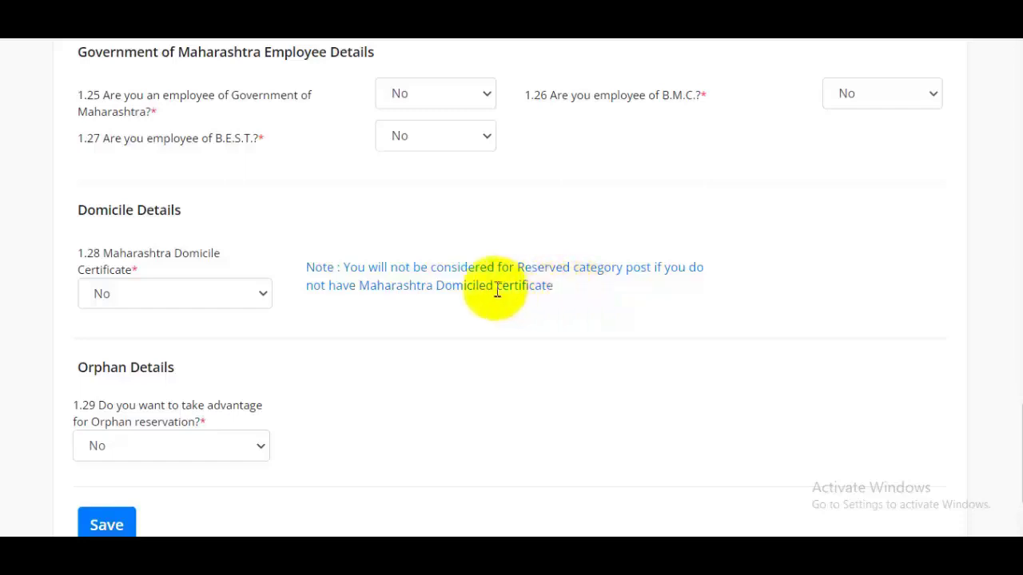
Answer No to taking advantage of the Orphan reservation in the Personal Information step
scroll(383, 276, "down", 1)
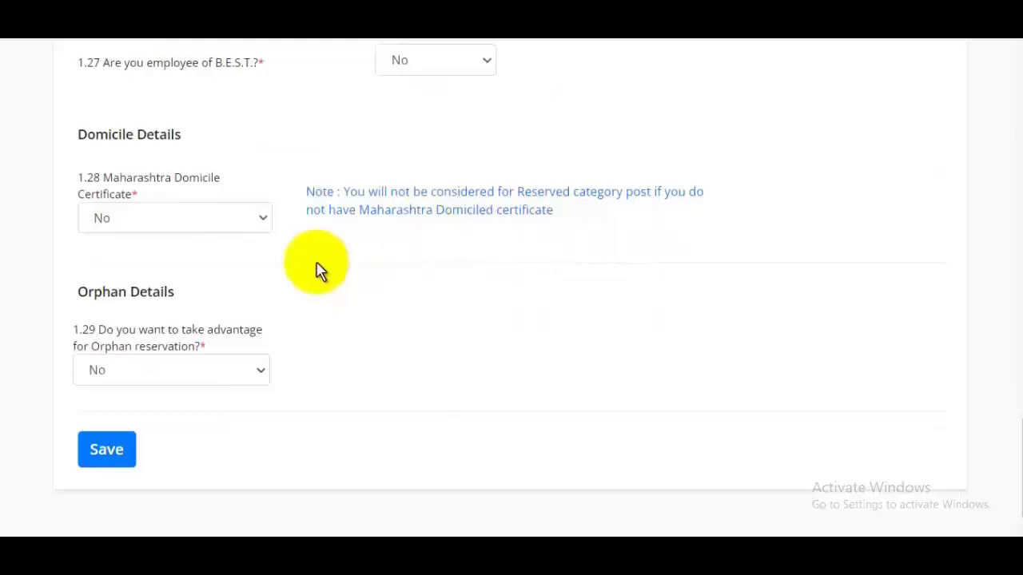
left_click(178, 373)
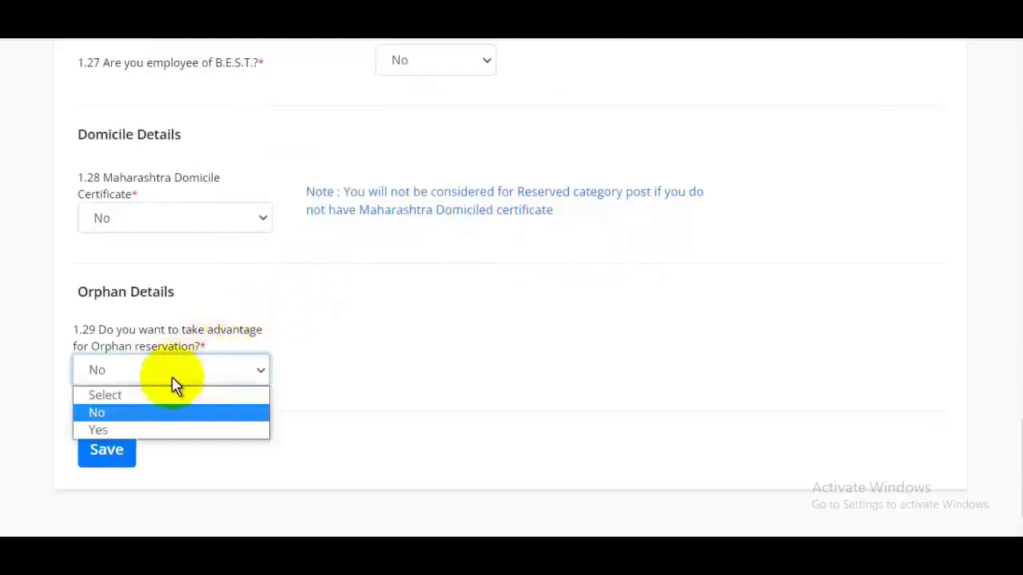
left_click(140, 411)
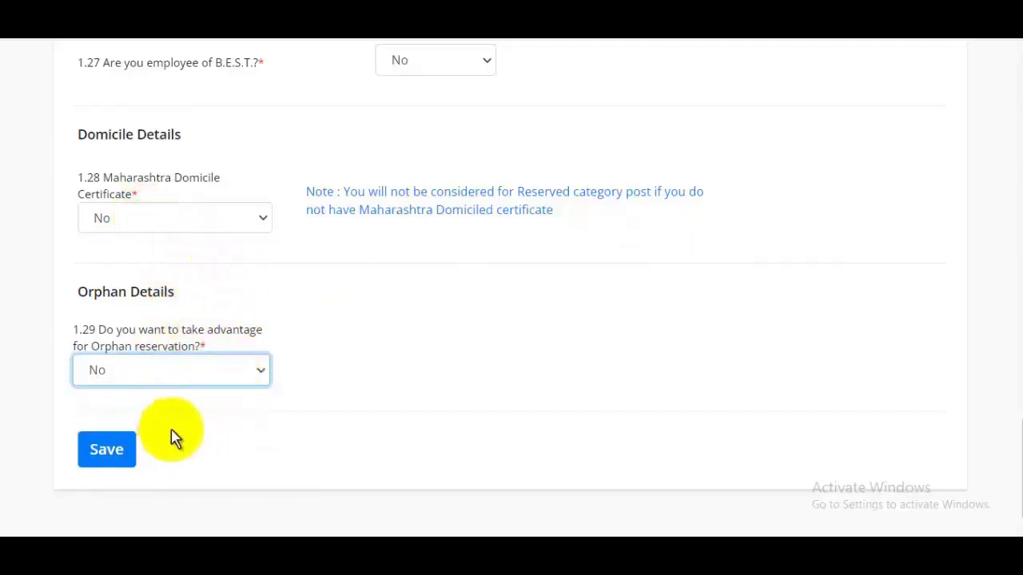
scroll(171, 439, "down", 1)
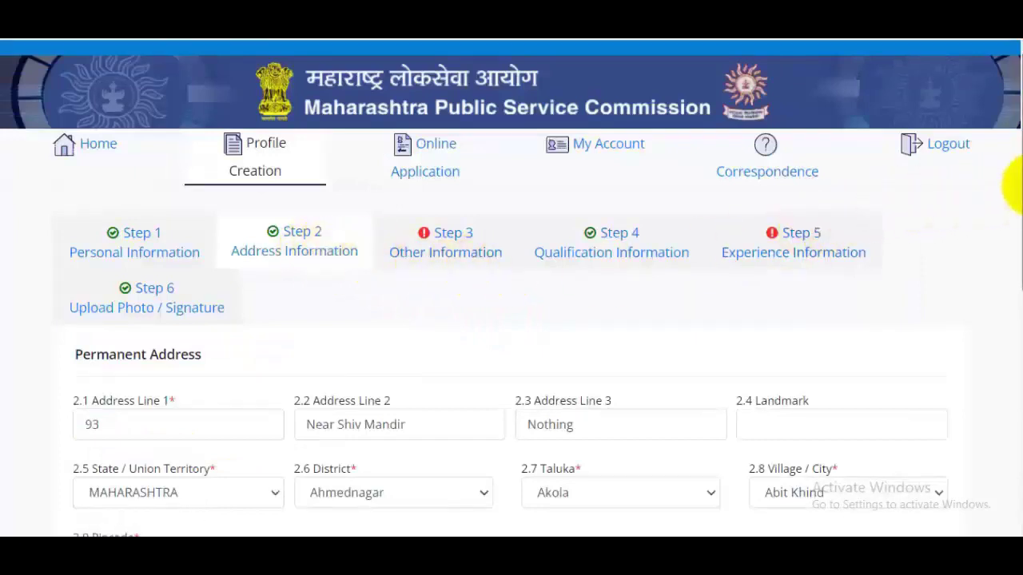
Check the permanent address lines and select the candidate's district, taluka and village or city for the permanent address
scroll(1011, 240, "down", 3)
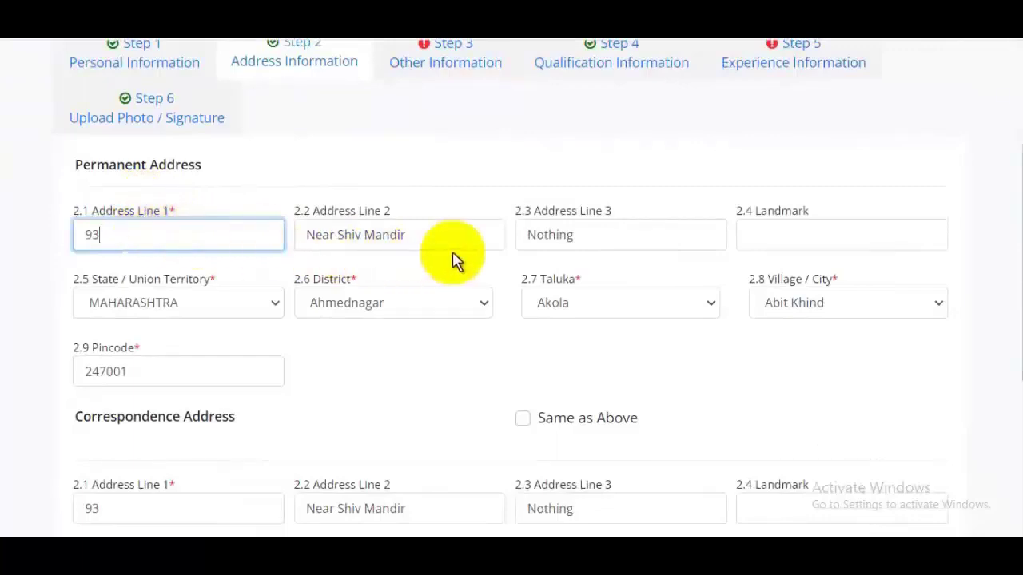
left_click(618, 248)
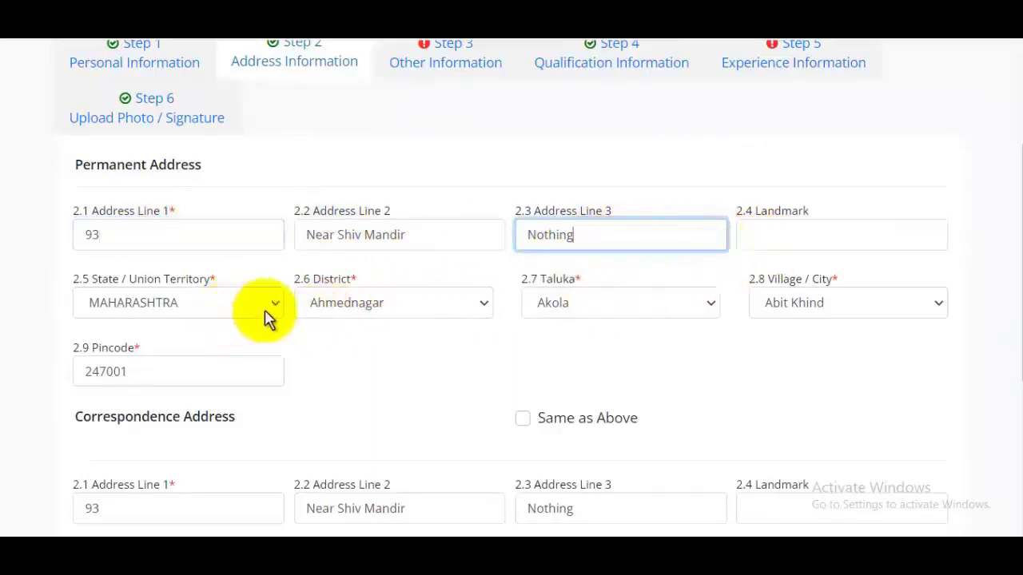
left_click(443, 320)
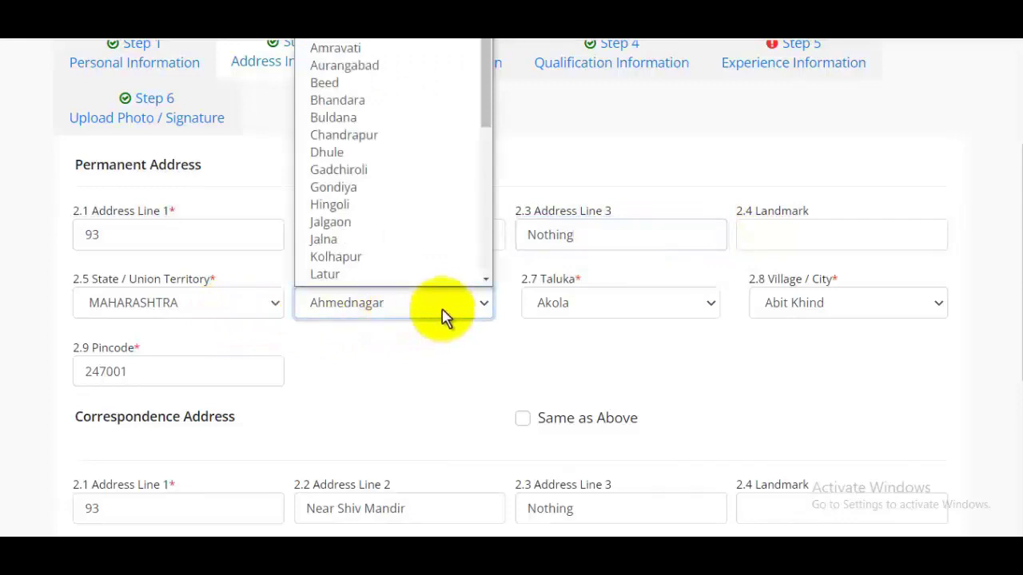
key("p")
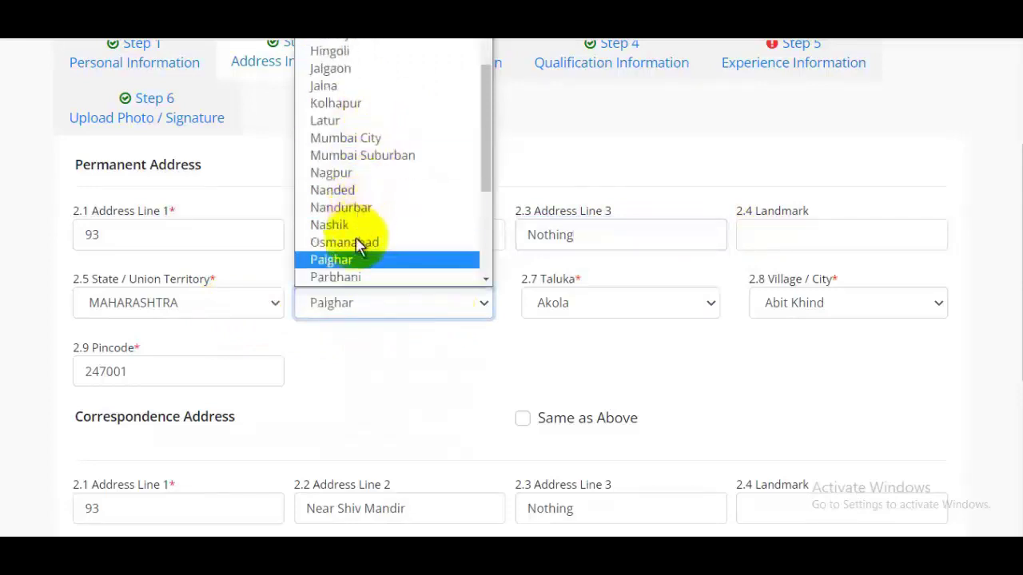
left_click(334, 278)
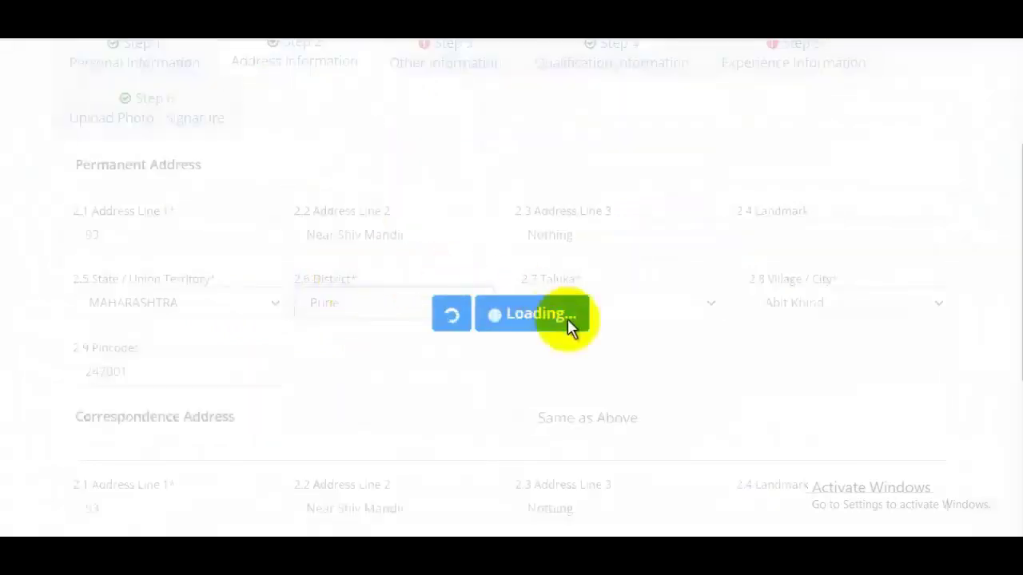
left_click(605, 305)
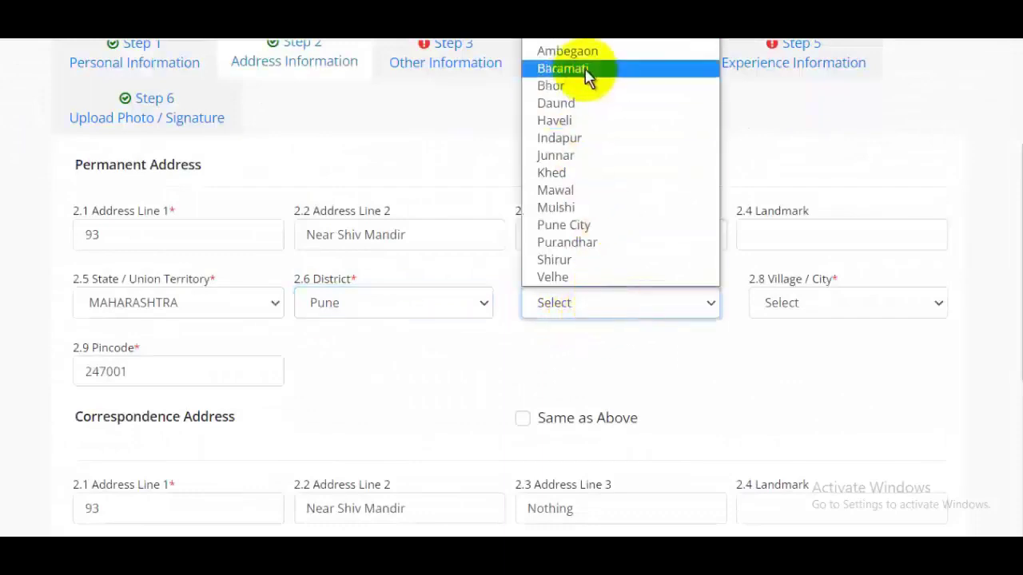
left_click(566, 86)
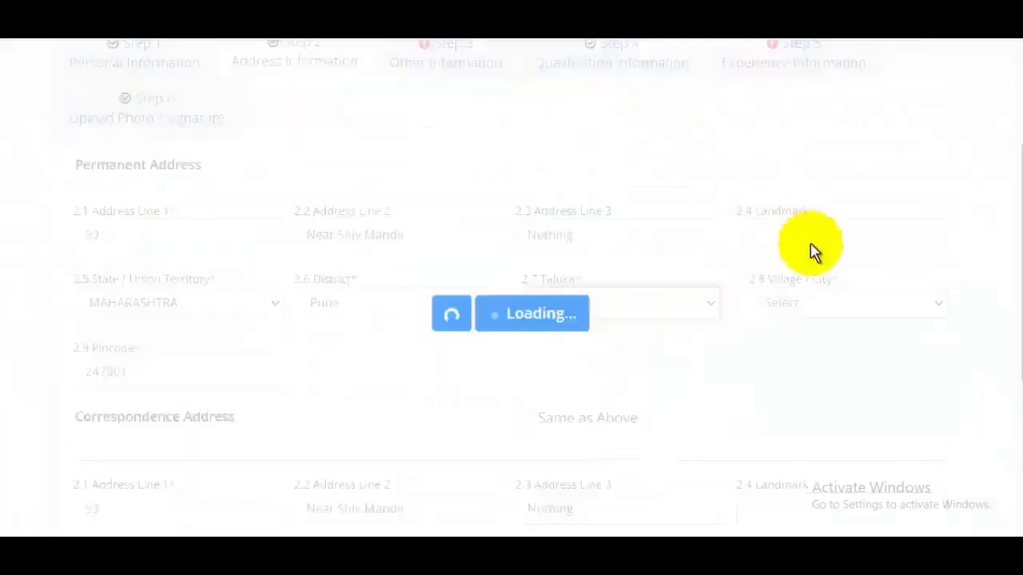
left_click(839, 308)
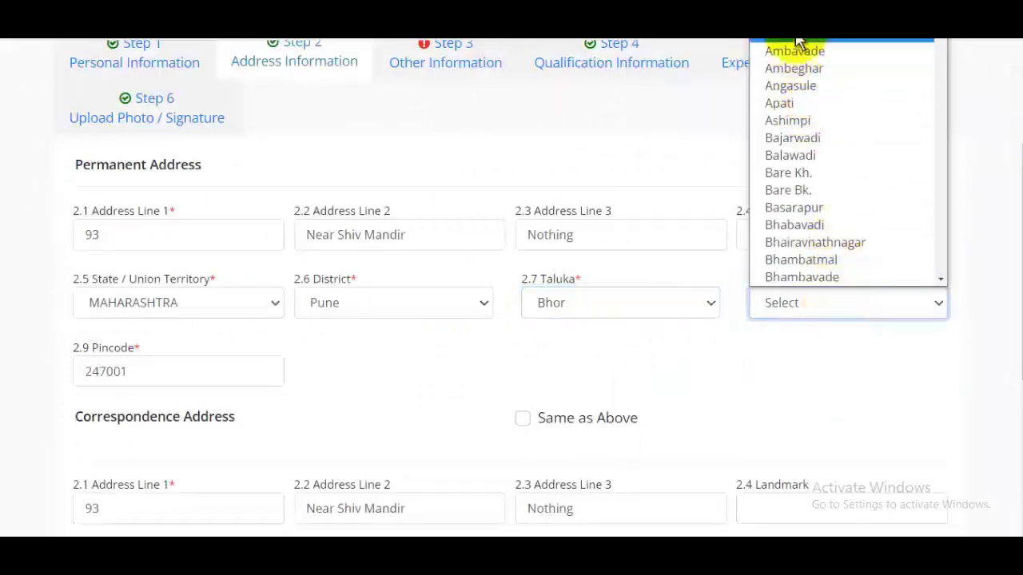
left_click(797, 39)
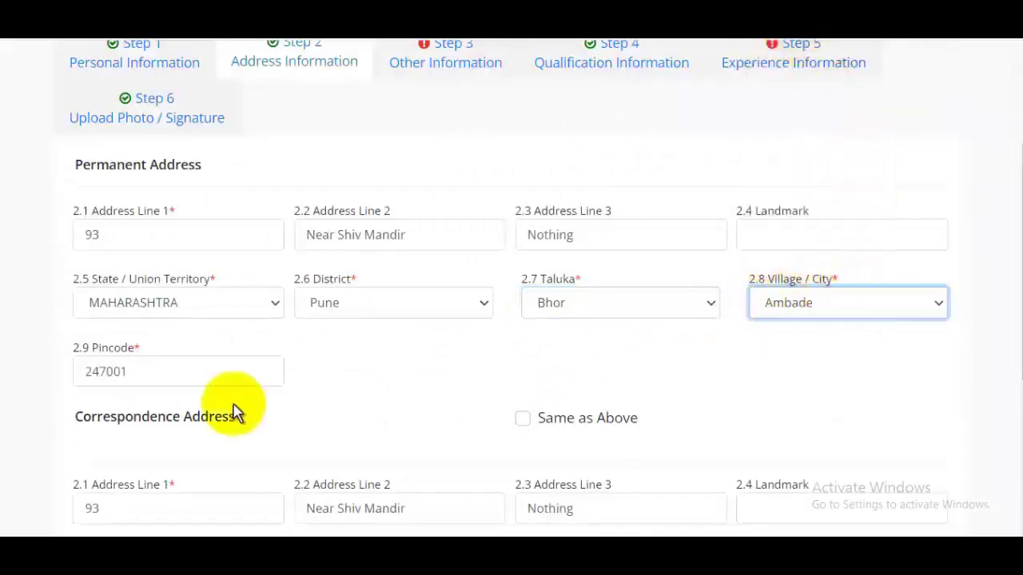
Set the correspondence address to be the same as the permanent address and save the Address Information step
left_click(188, 367)
left_click_drag(1011, 269, 1007, 377)
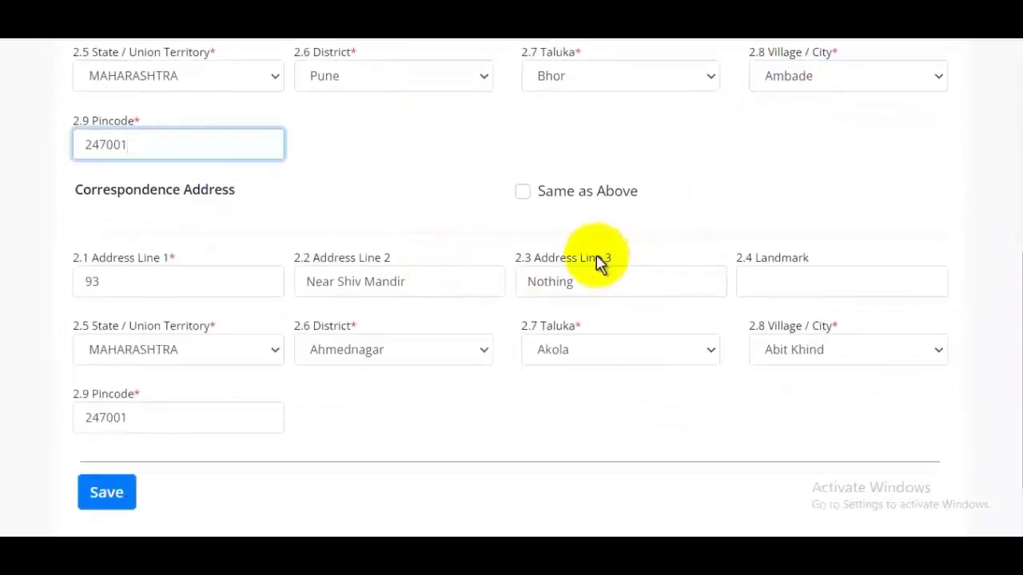
left_click_drag(117, 190, 75, 190)
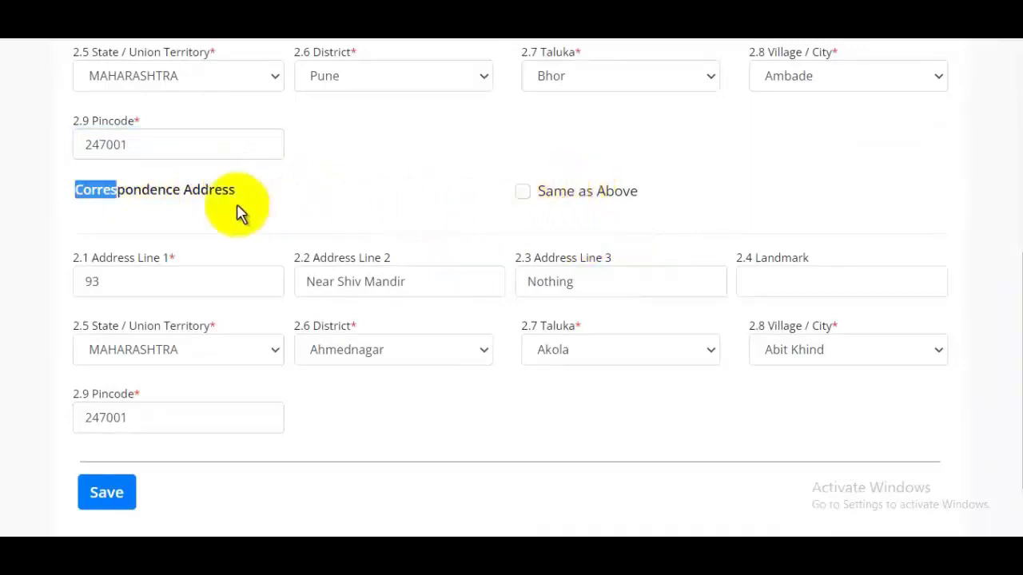
left_click(525, 193)
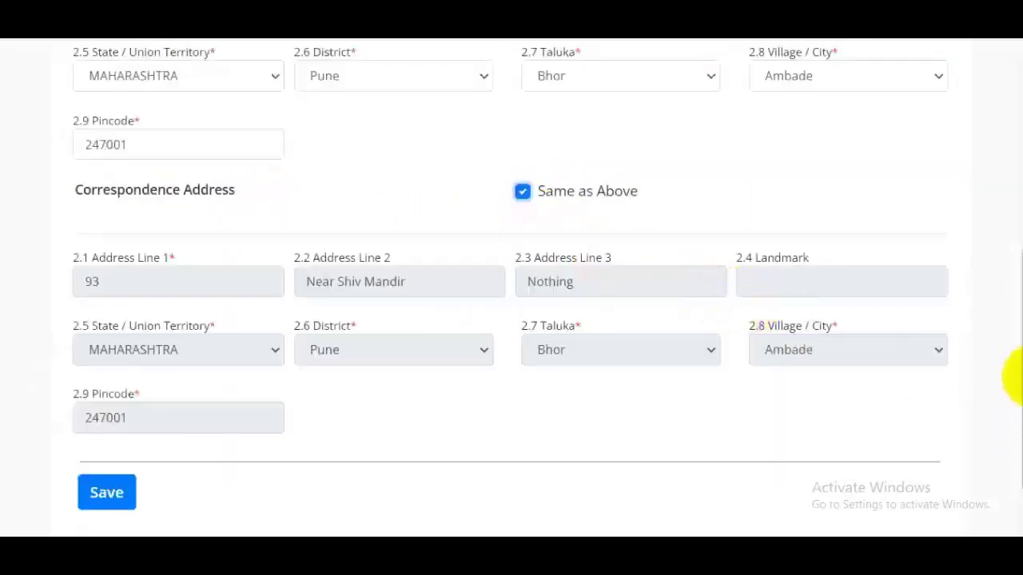
left_click_drag(1012, 378, 1005, 445)
left_click(117, 431)
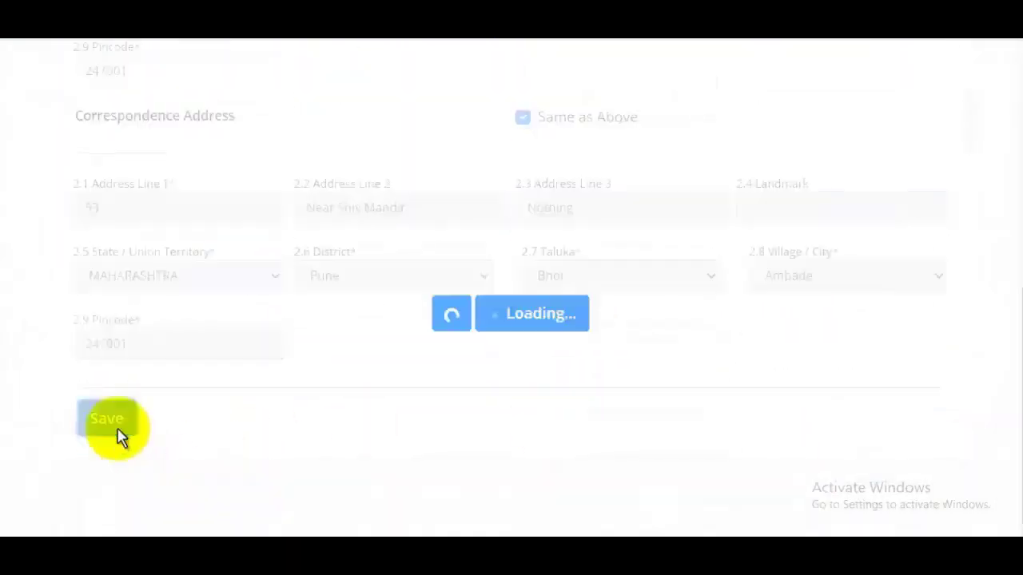
Open the Other Information step and answer No to questions 3.1 on pending prosecution and 3.2 on disciplinary action by professional bodies
left_click_drag(1012, 352, 915, 242)
left_click(468, 229)
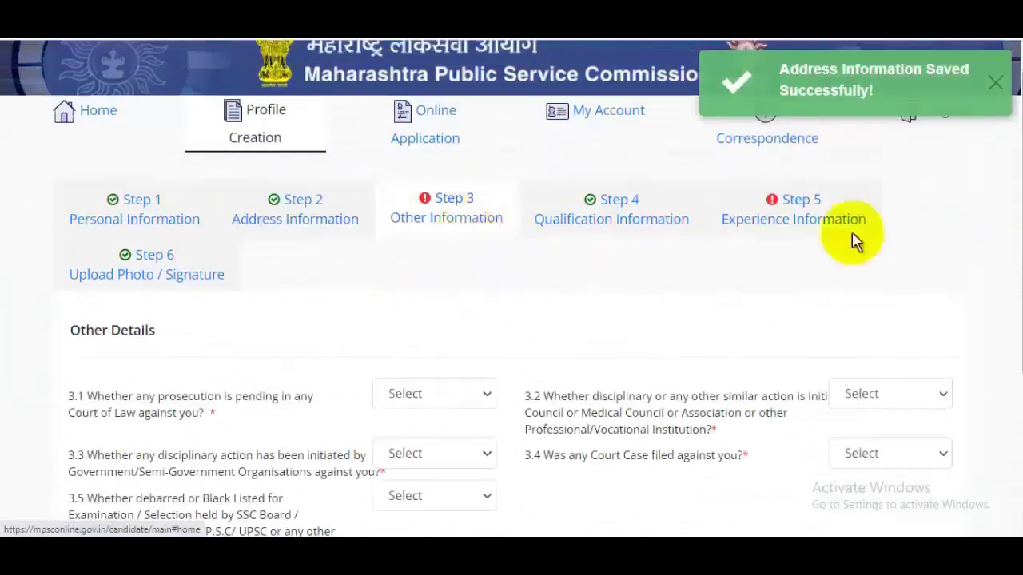
left_click_drag(1015, 190, 1012, 309)
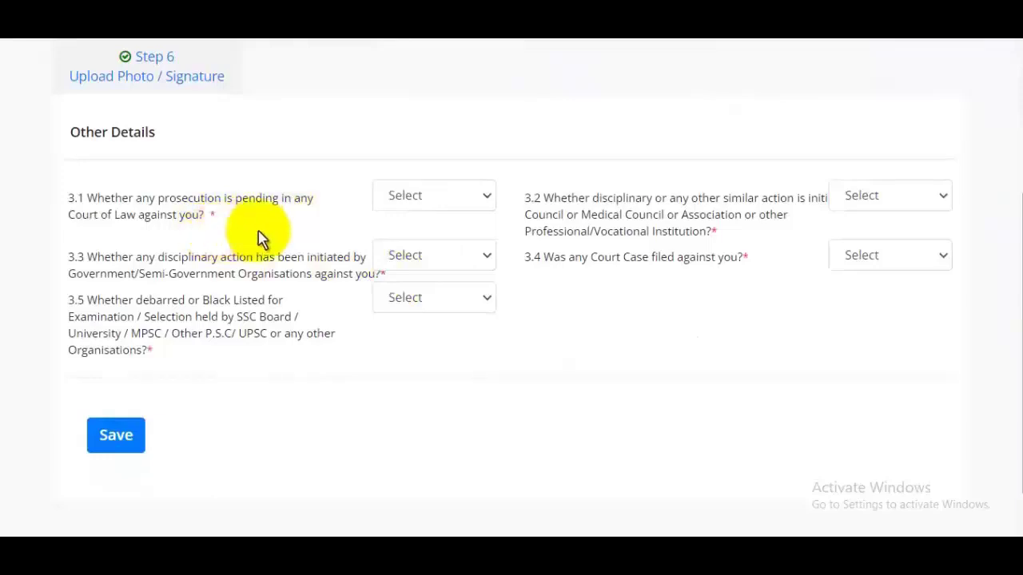
left_click(422, 201)
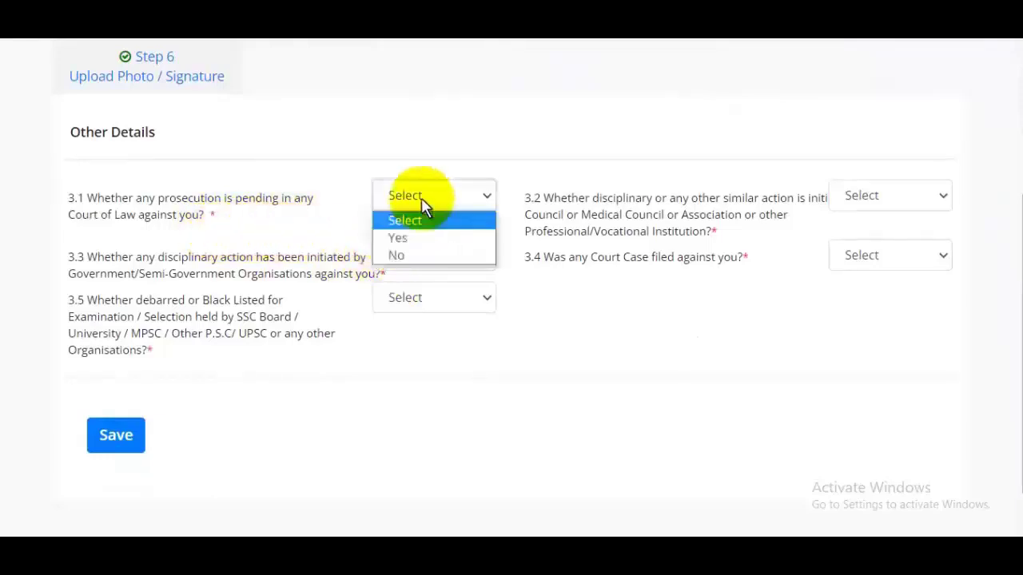
left_click(399, 257)
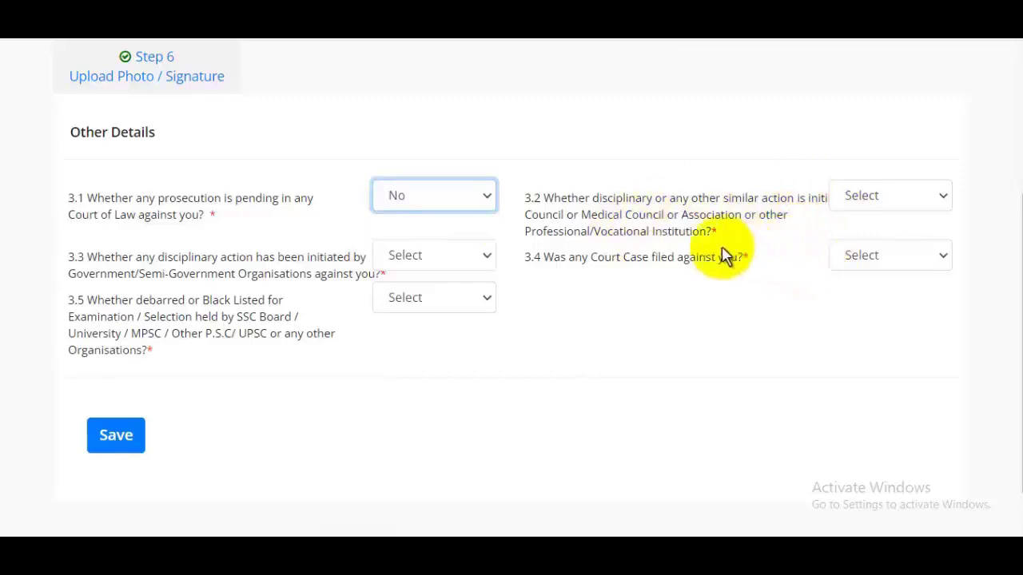
left_click(875, 203)
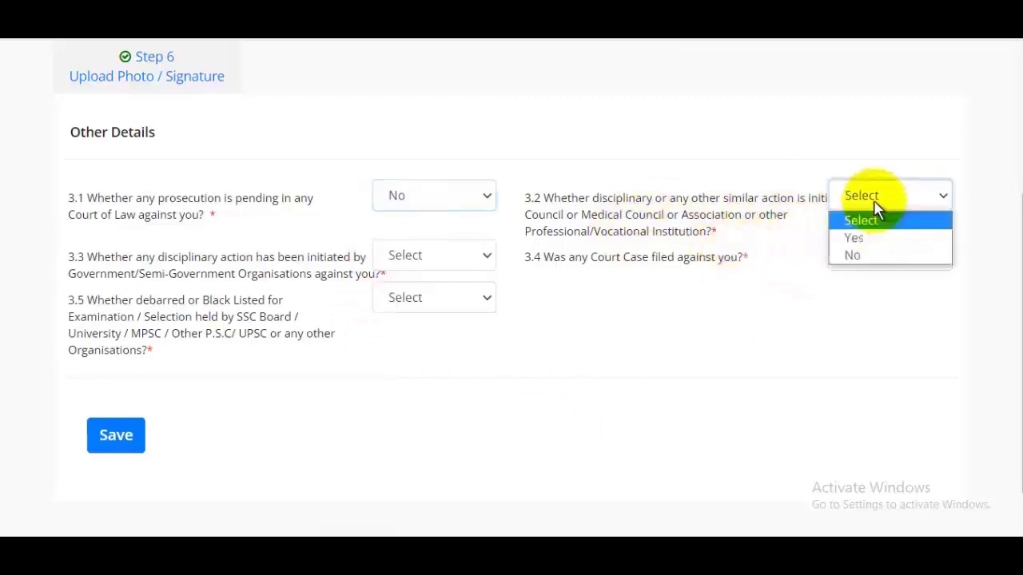
left_click(852, 254)
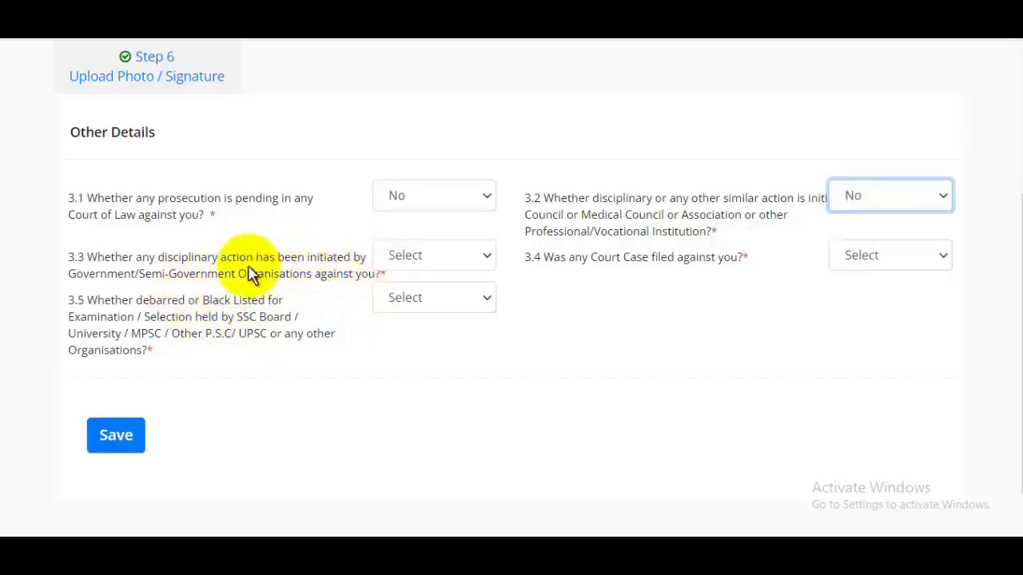
Answer No to disciplinary action by Government/Semi-Government Organisations (3.3) and No to any Court Case filed (3.4)
left_click(422, 260)
left_click(404, 297)
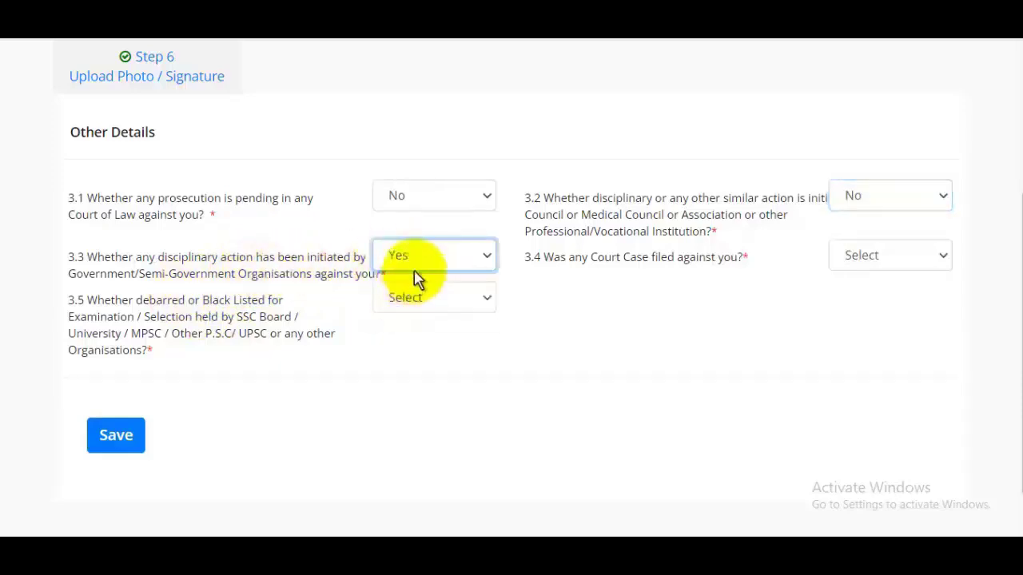
left_click(415, 269)
left_click(403, 312)
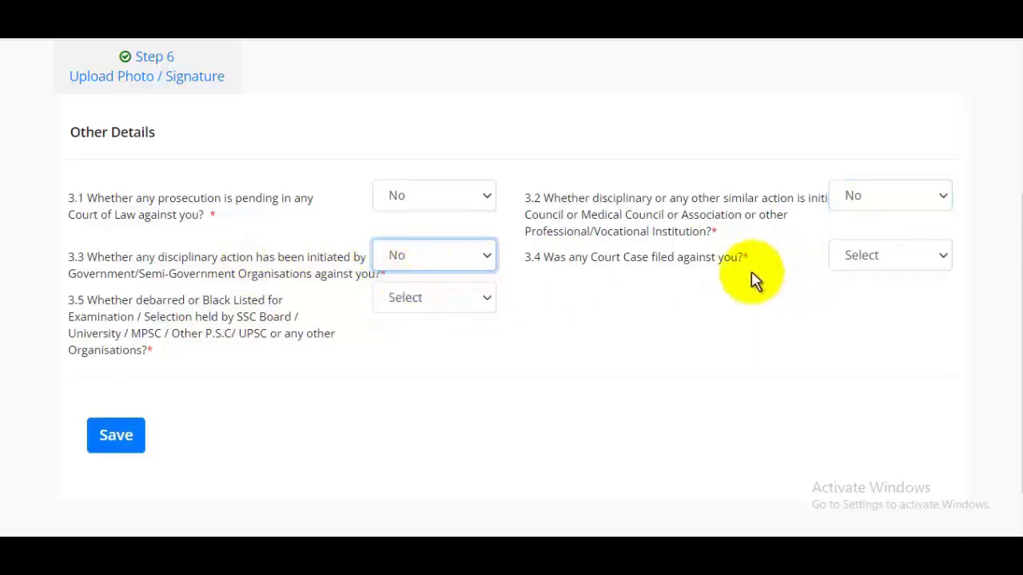
left_click(867, 268)
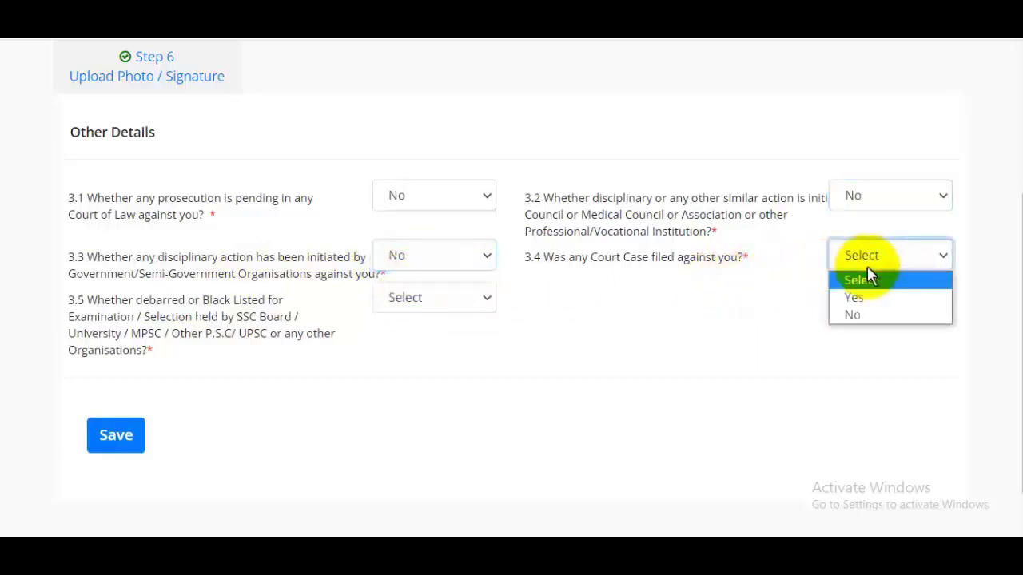
left_click(851, 314)
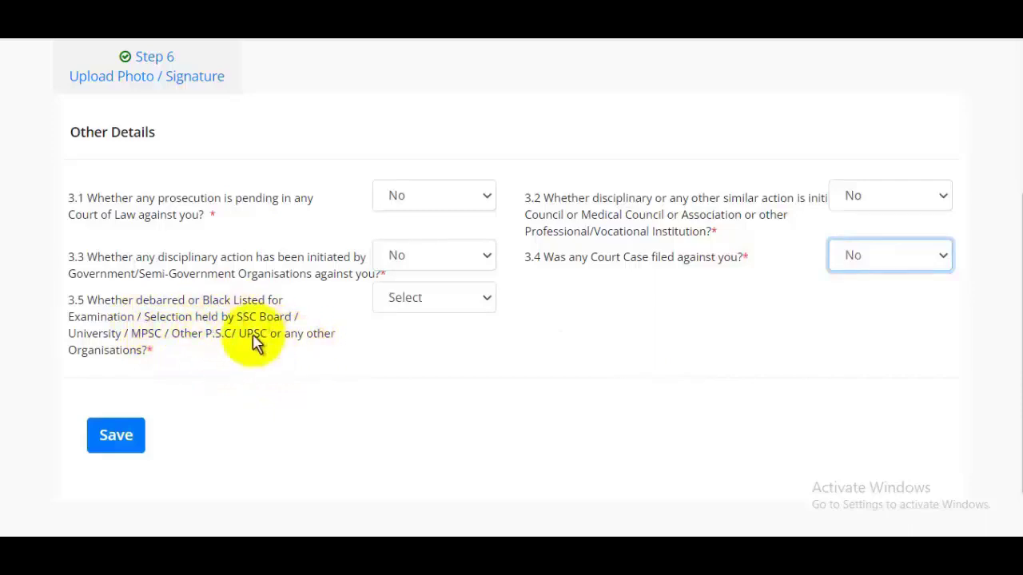
Answer No to being debarred or Black Listed (3.5) and save the Other Information step
left_click(416, 308)
left_click(396, 353)
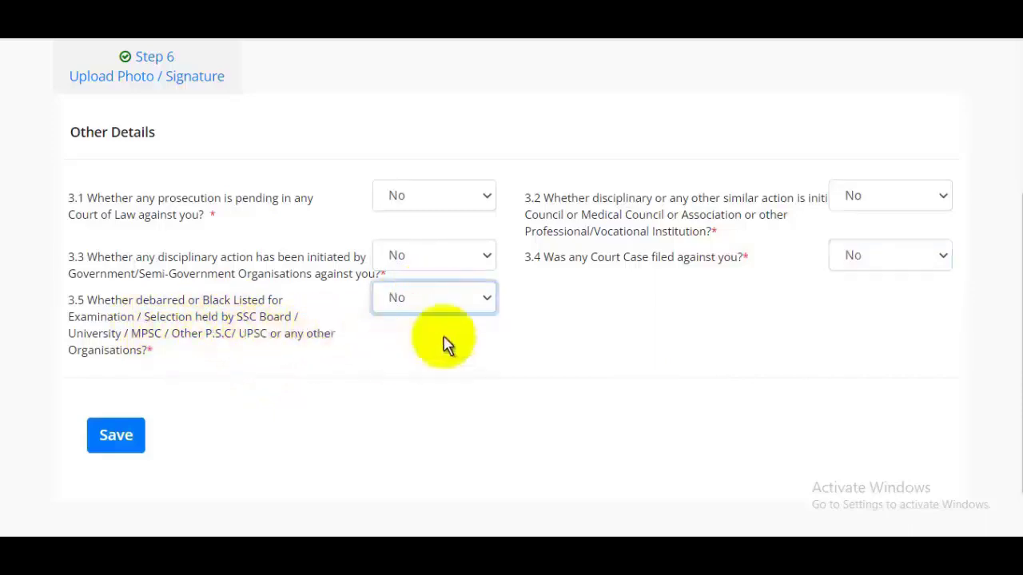
left_click(119, 433)
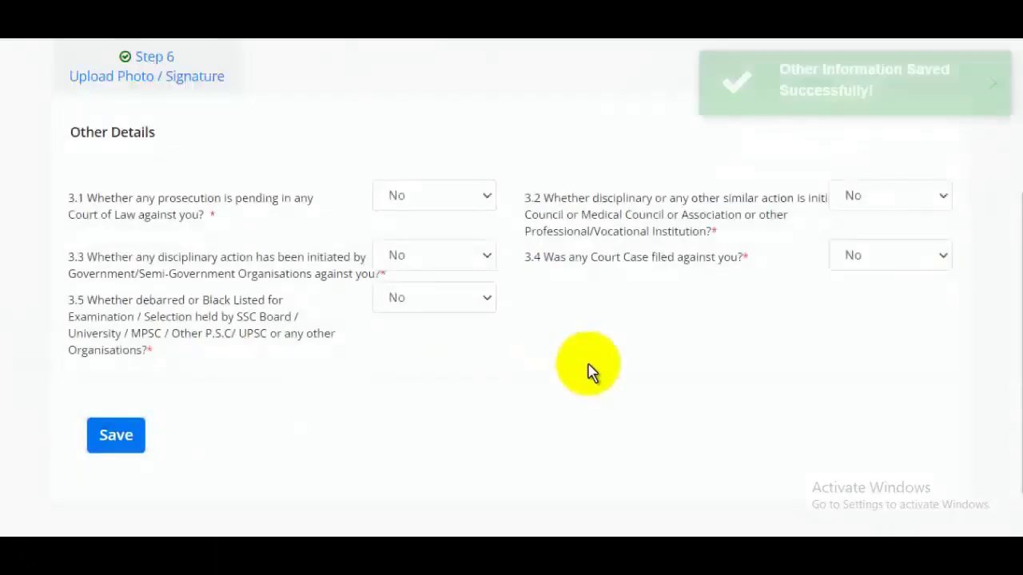
Open the Qualification Information step, review the listed qualifications, and set the qualification type of a new entry to SSC
scroll(999, 240, "up", 3)
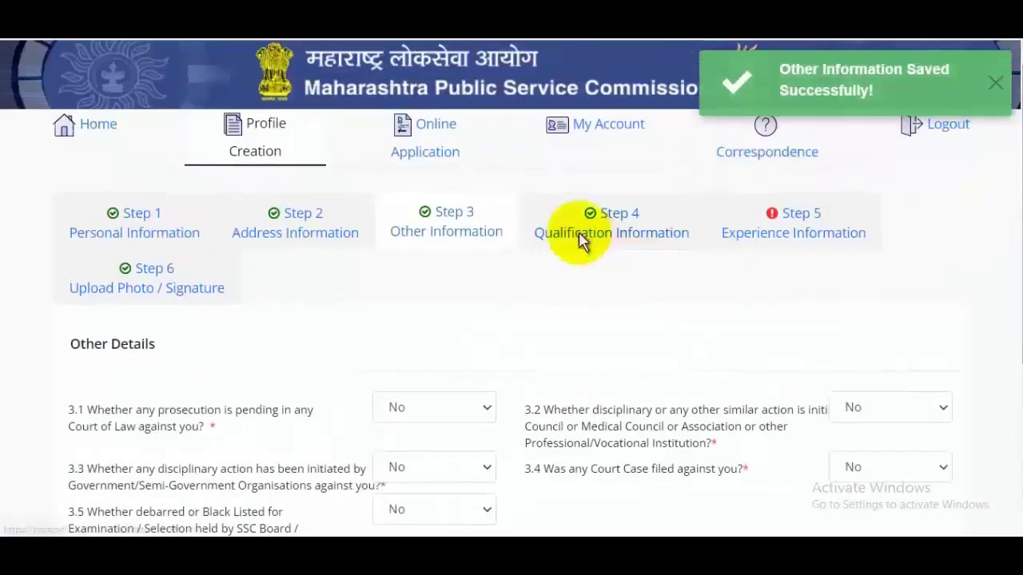
left_click(581, 240)
scroll(1006, 208, "down", 2)
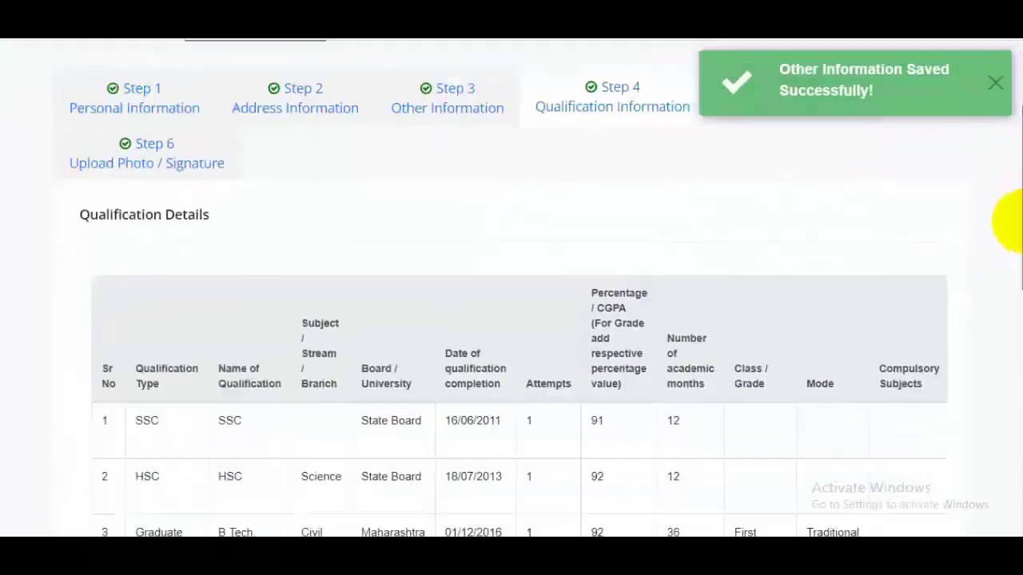
scroll(1008, 228, "down", 3)
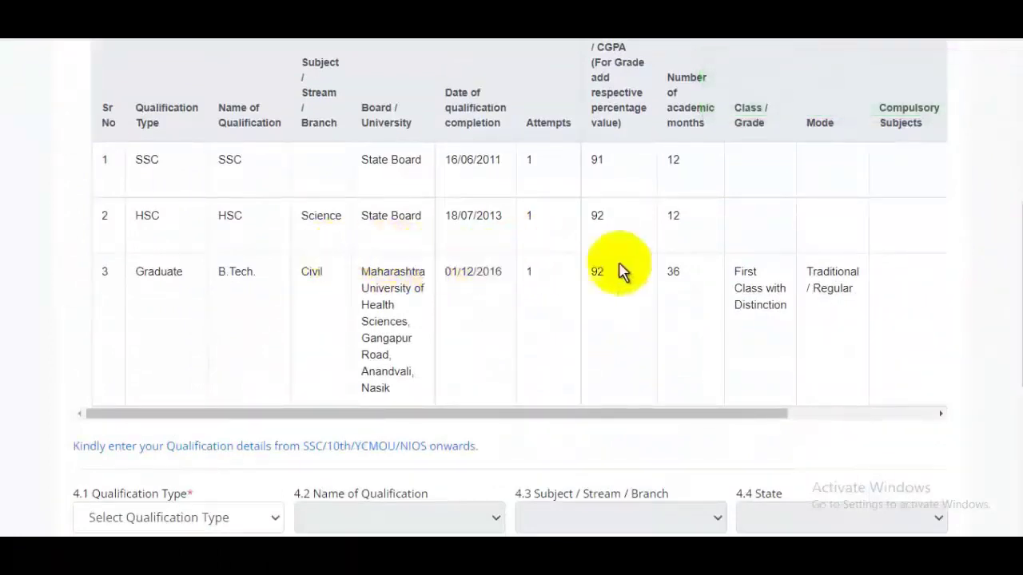
scroll(1011, 311, "down", 2)
left_click_drag(1011, 294, 1011, 352)
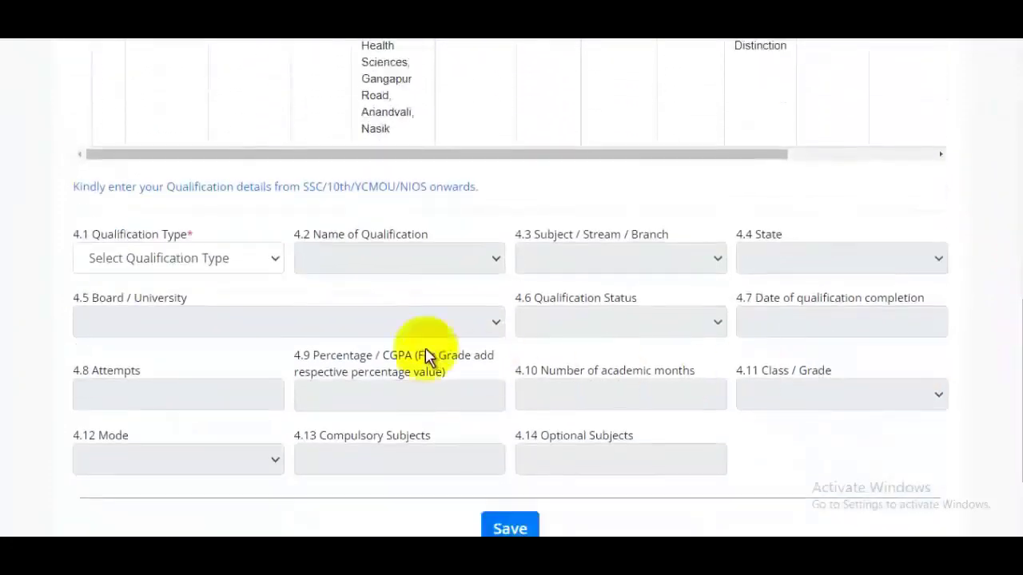
left_click(155, 259)
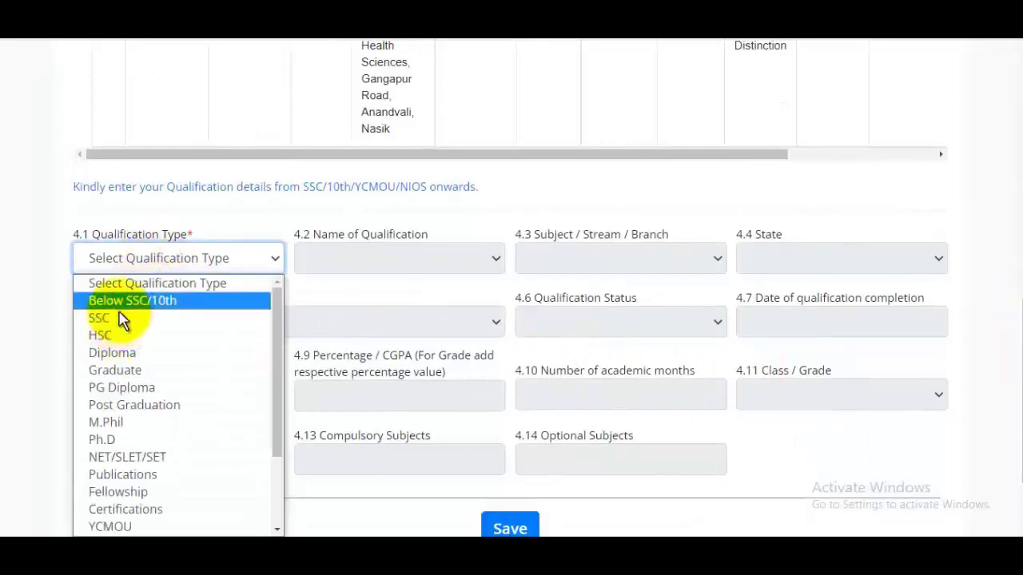
left_click(118, 320)
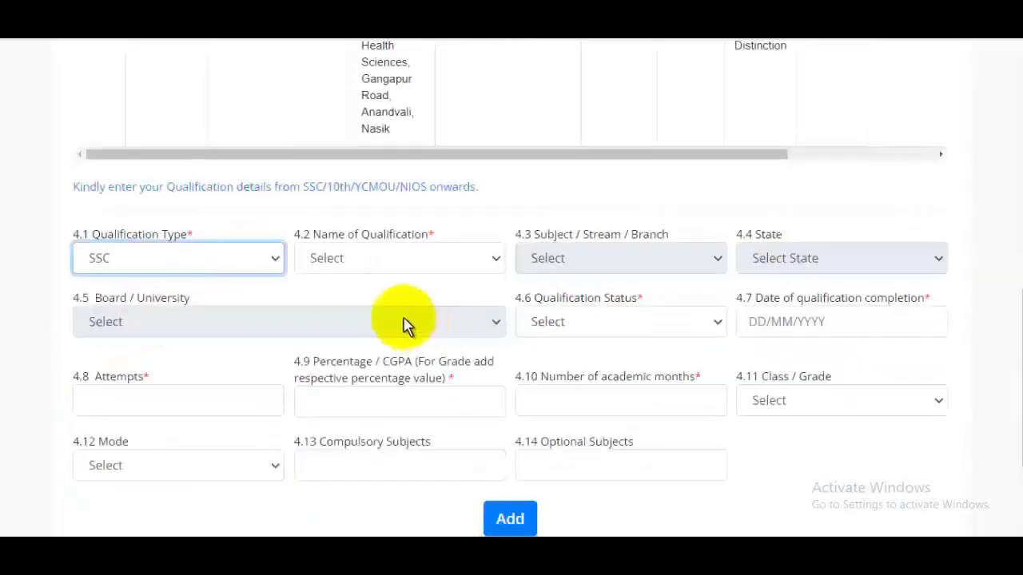
Set the name of qualification for the new entry to SSC
left_click(369, 268)
left_click(350, 301)
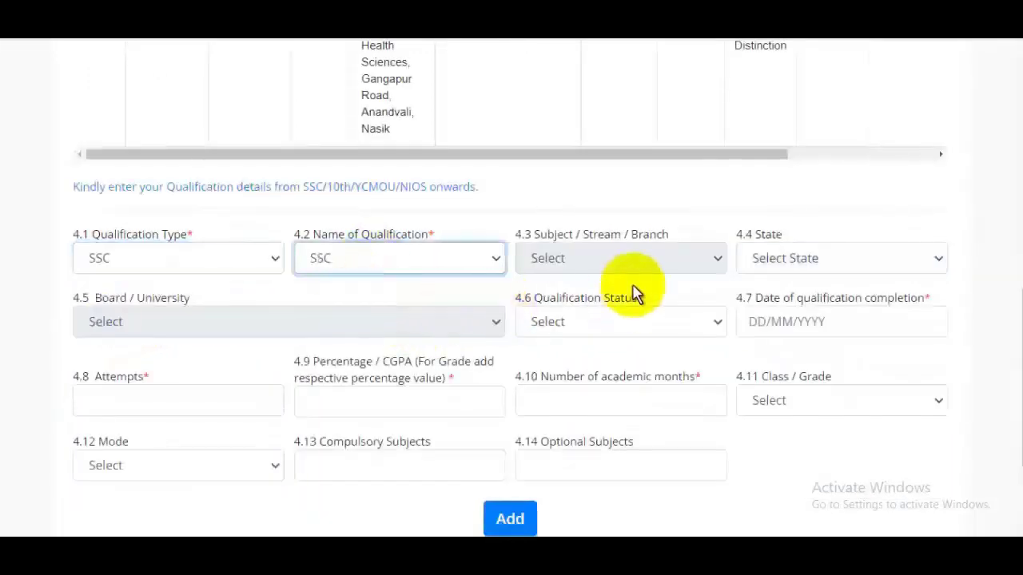
left_click(814, 264)
scroll(964, 196, "down", 2)
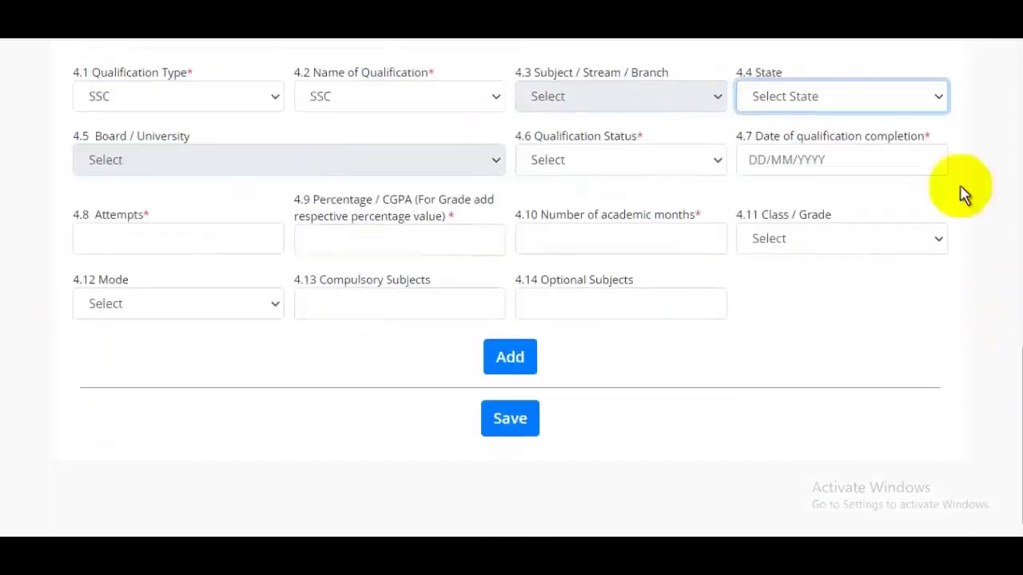
left_click(918, 99)
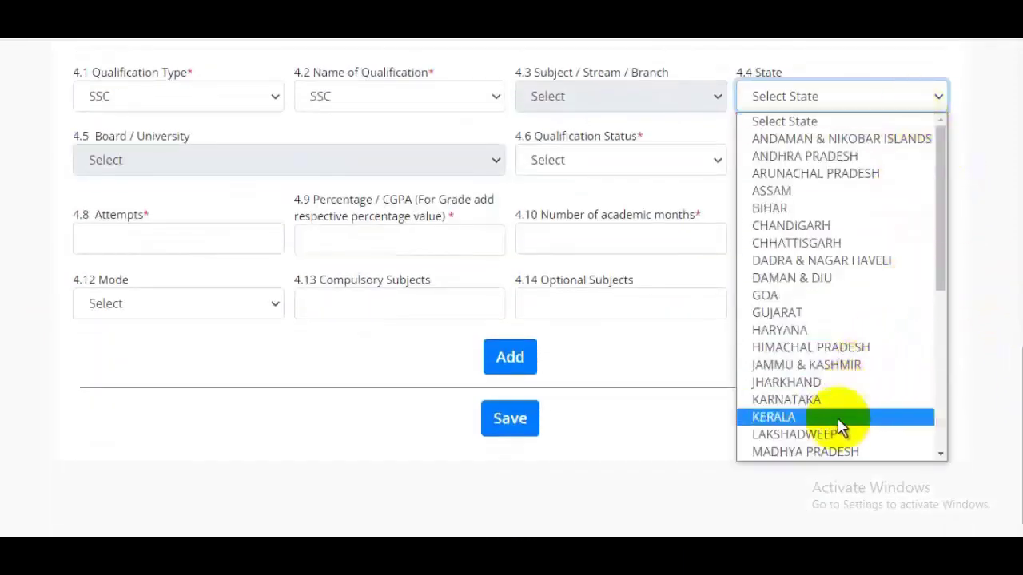
key("m")
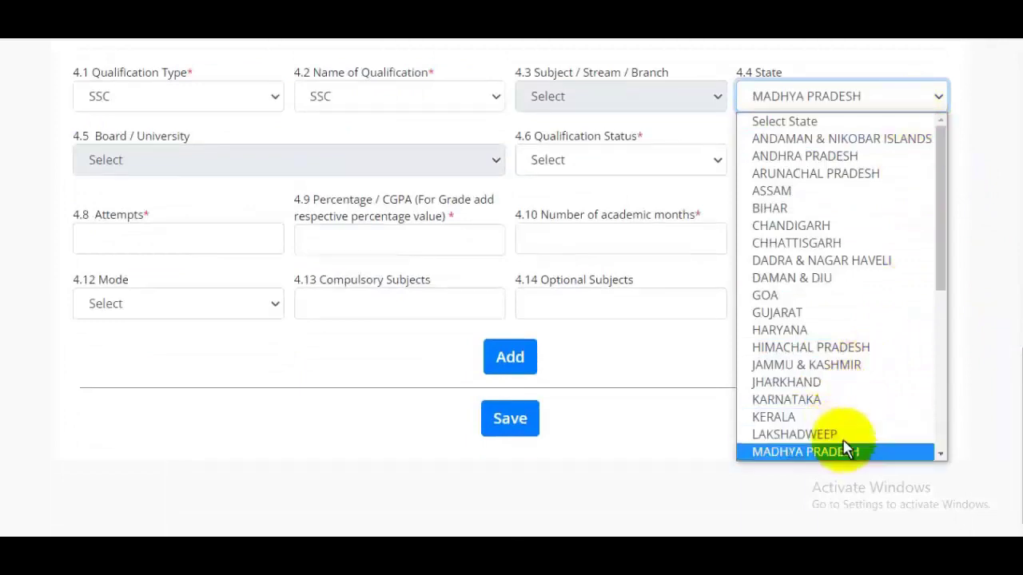
scroll(839, 351, "down", 5)
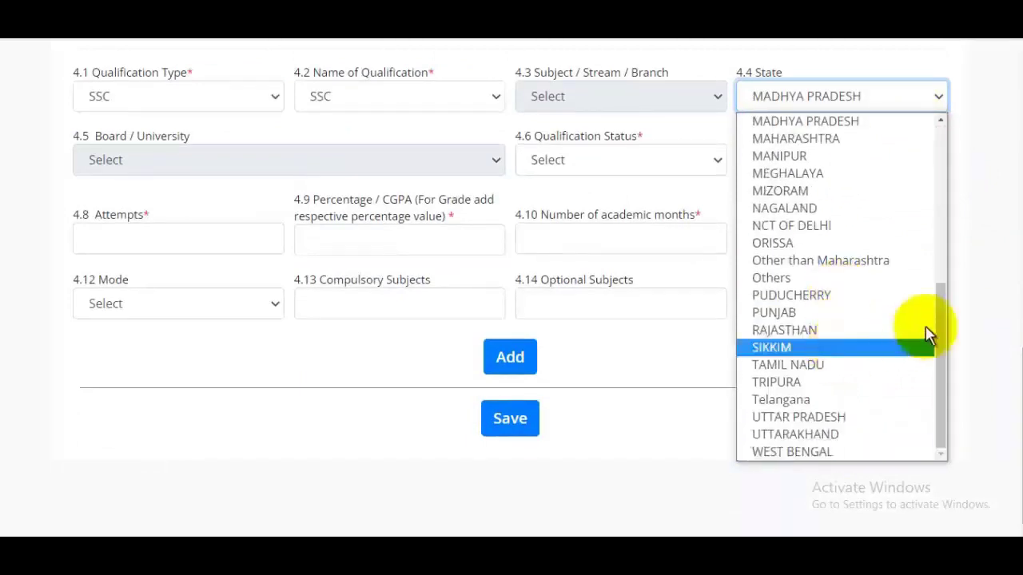
left_click(991, 286)
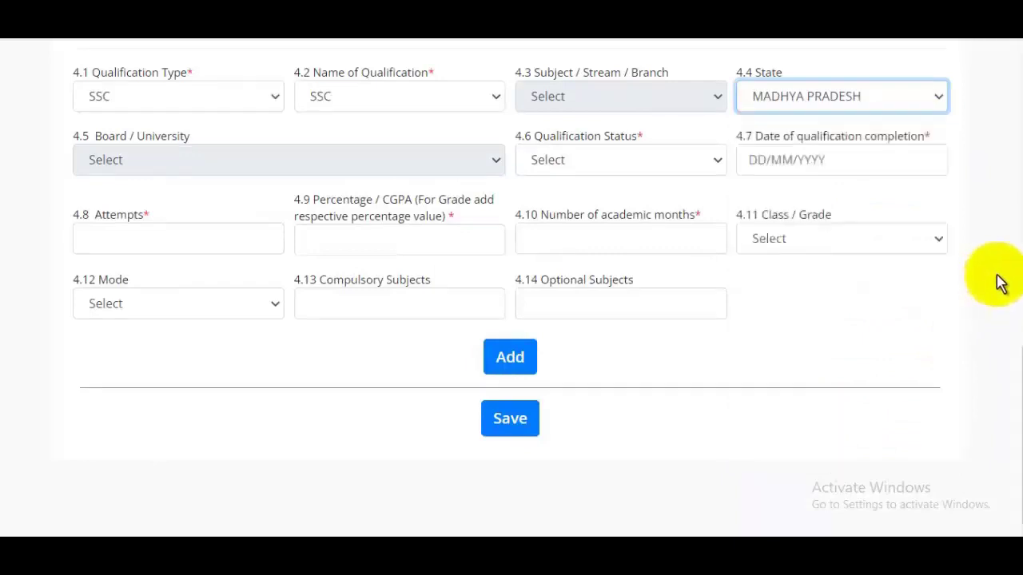
Set the SSC entry's qualification status to Passed and its attempts to 1
scroll(743, 276, "up", 3)
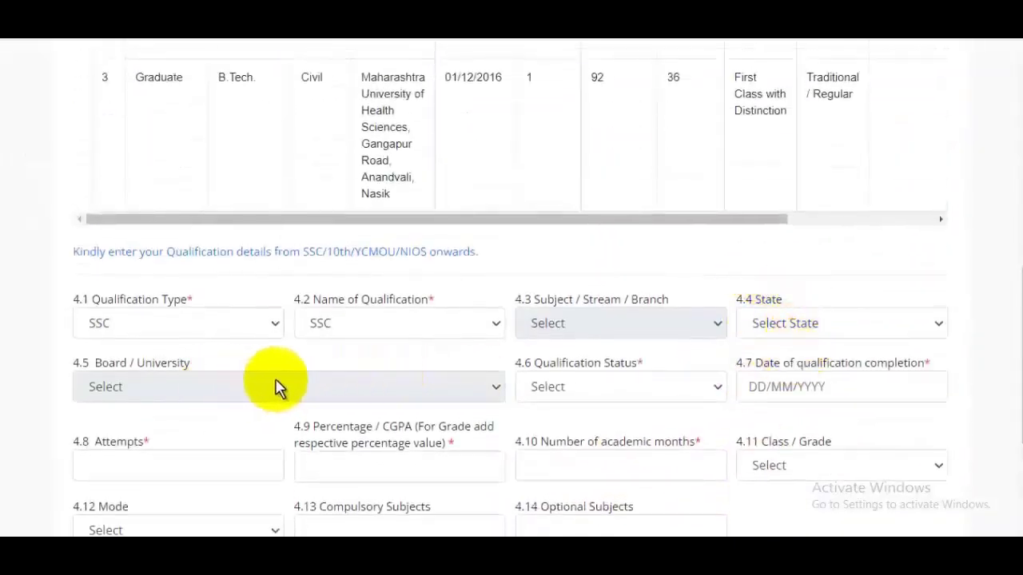
left_click(612, 393)
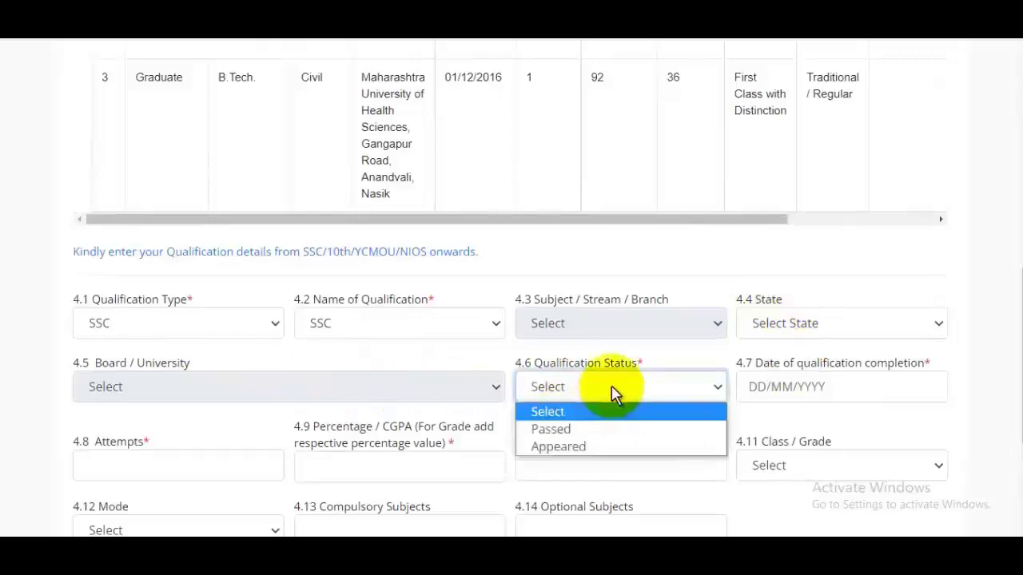
left_click(560, 436)
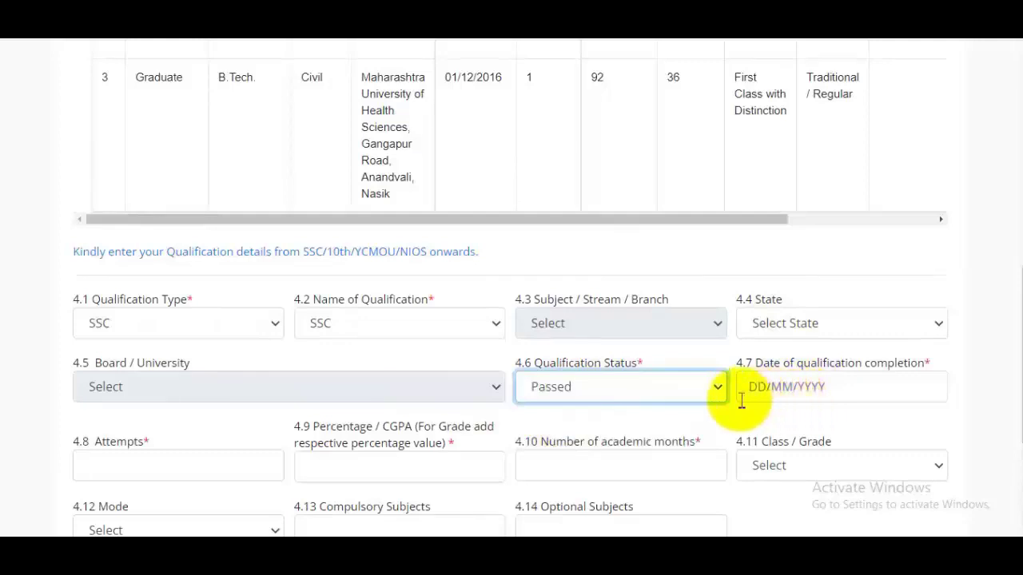
scroll(1012, 352, "down", 1)
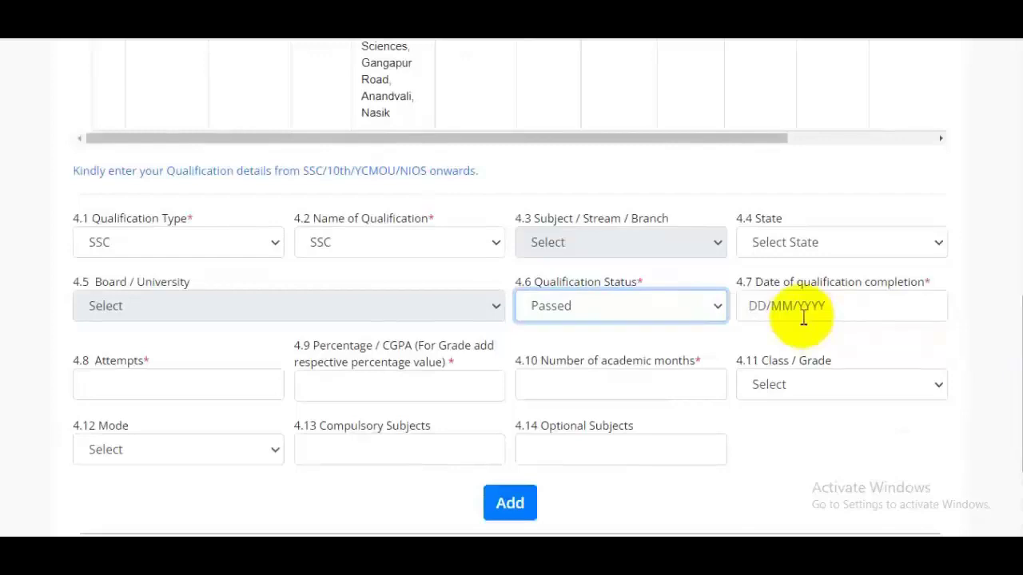
left_click(185, 382)
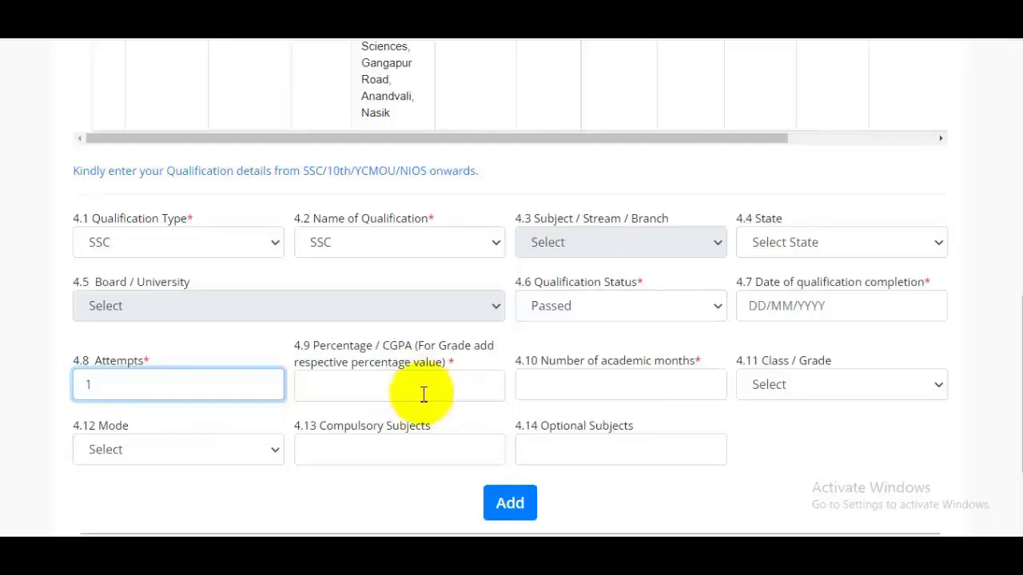
Enter 96 as the SSC percentage and 12 as the number of academic months
left_click(423, 394)
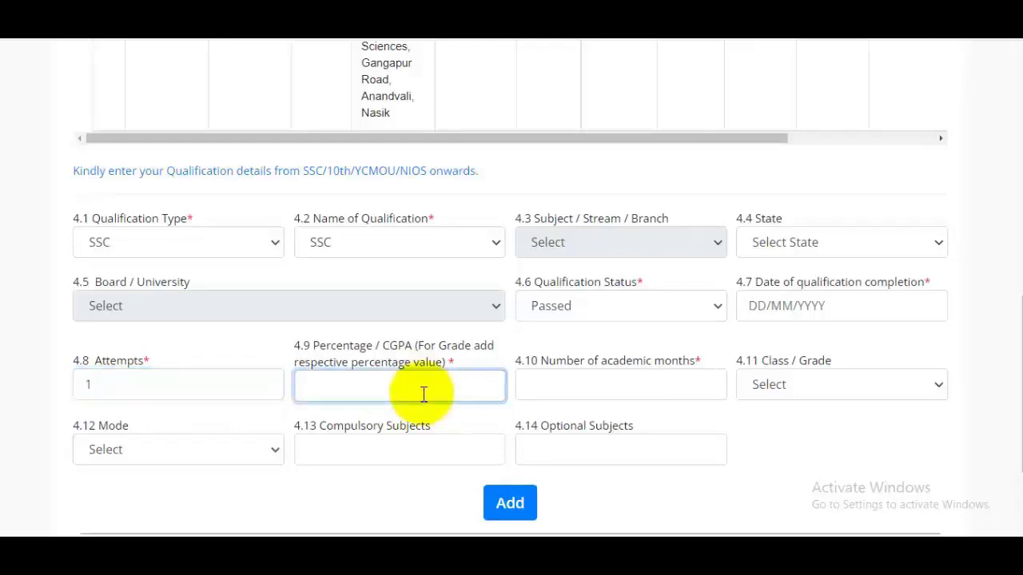
type("96")
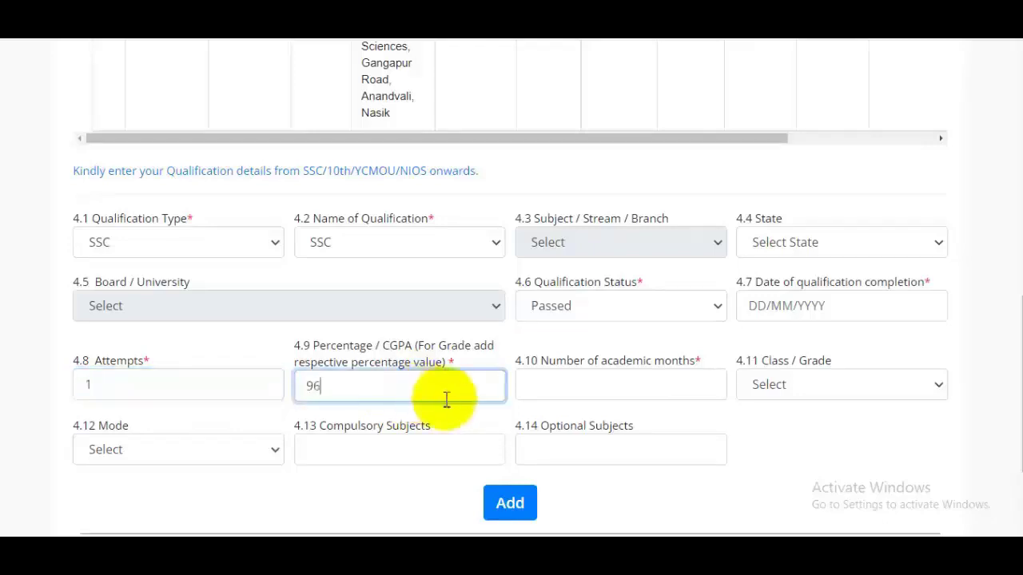
left_click(620, 394)
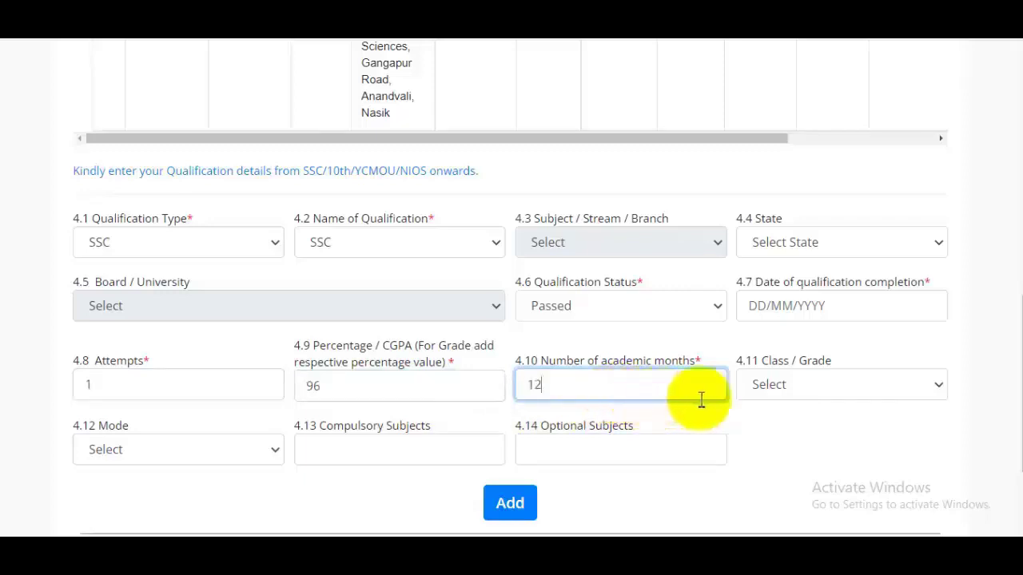
Set the SSC entry's class to First Class with Distinction and its mode to Traditional / Regular
left_click(797, 390)
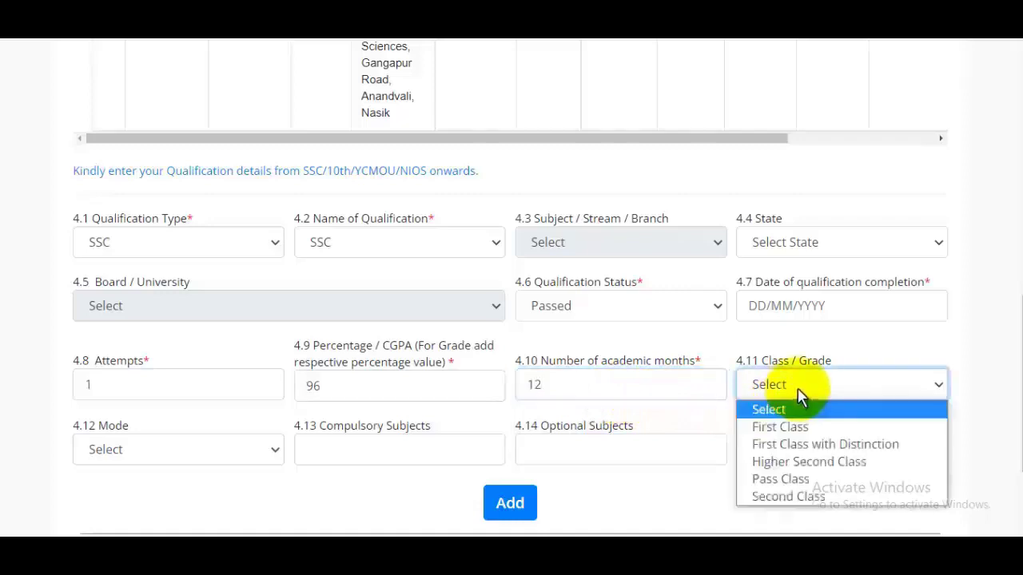
left_click(806, 452)
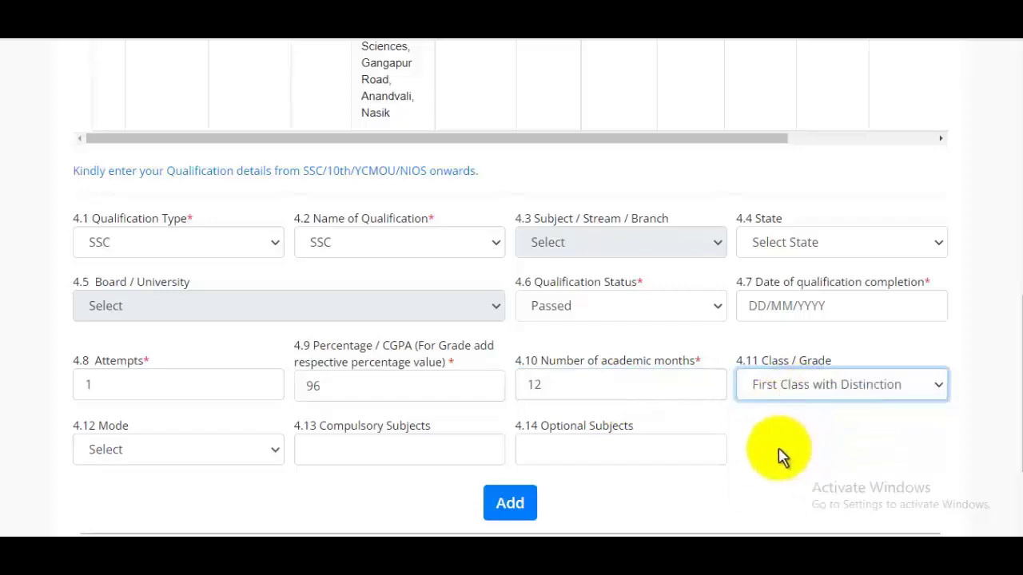
left_click(152, 460)
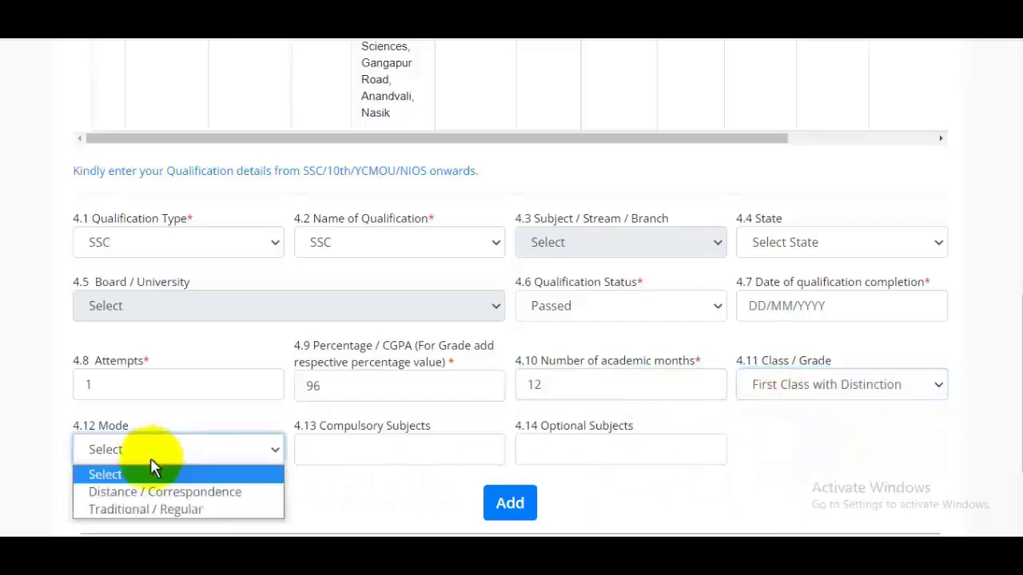
left_click(152, 512)
left_click(368, 449)
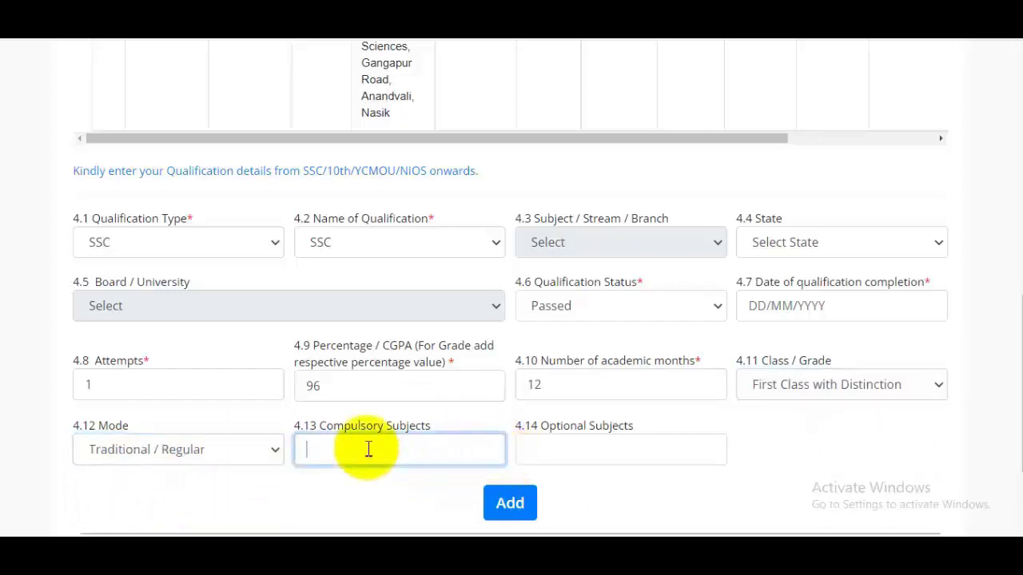
left_click(643, 442)
scroll(645, 445, "down", 1)
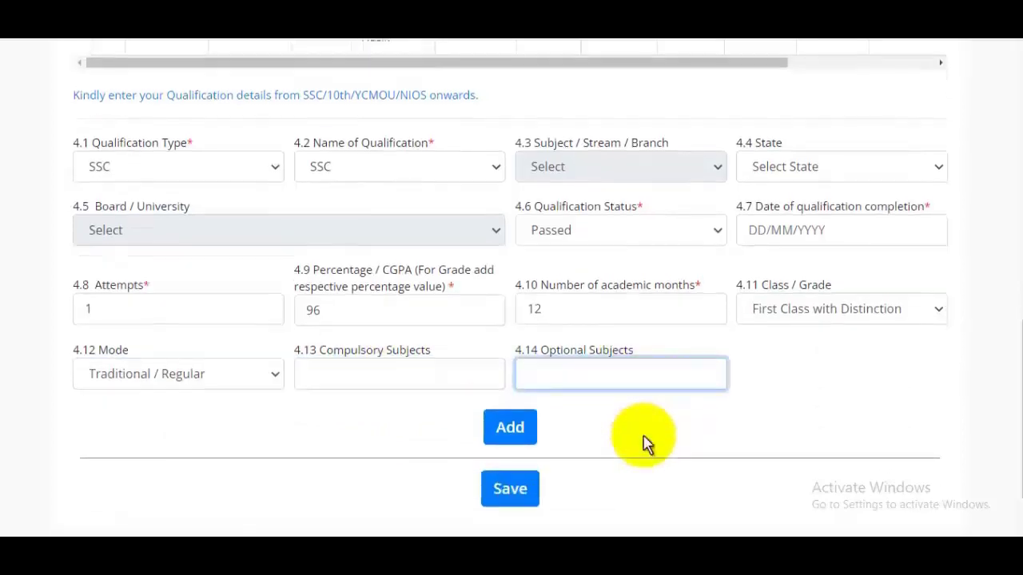
Start a new qualification entry below the listed qualifications, with HSC as both qualification type and name of qualification
left_click_drag(1011, 407, 1012, 251)
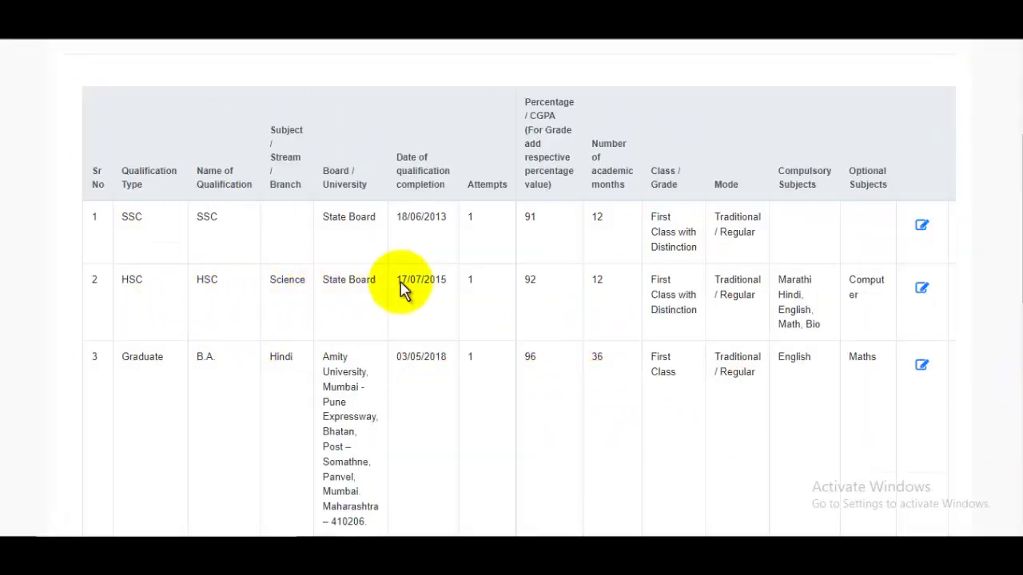
scroll(420, 284, "down", 9)
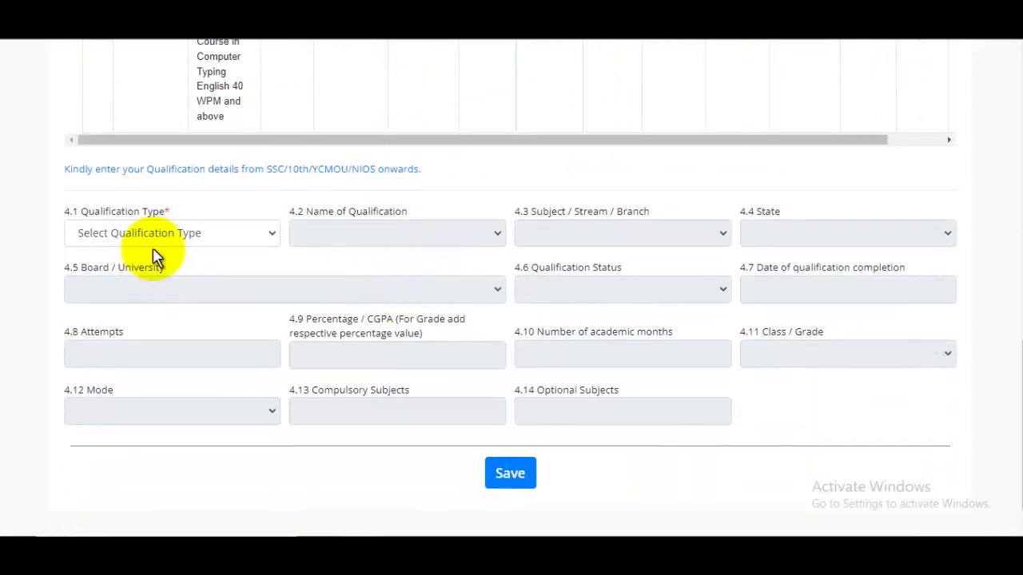
left_click(148, 235)
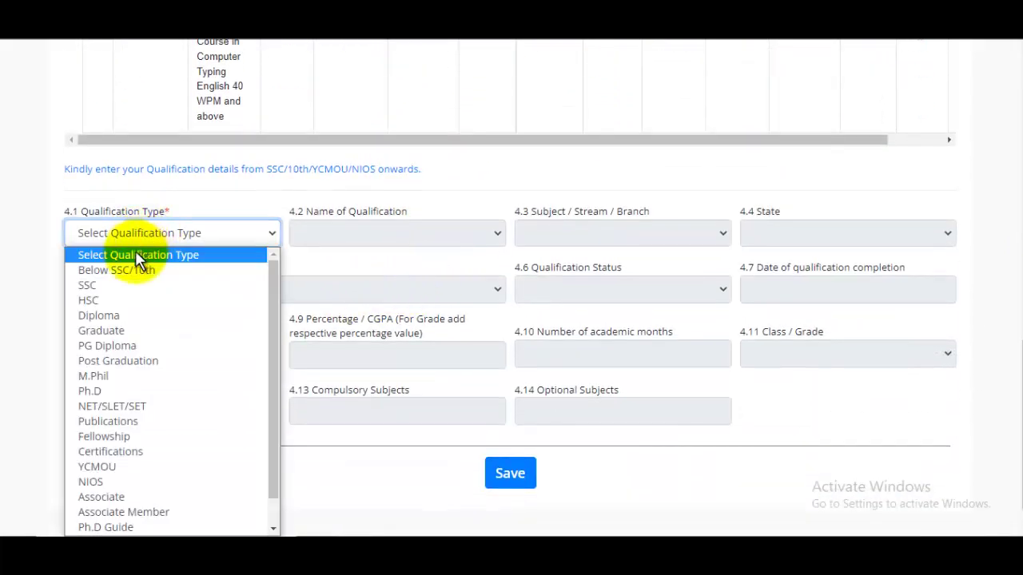
left_click(108, 308)
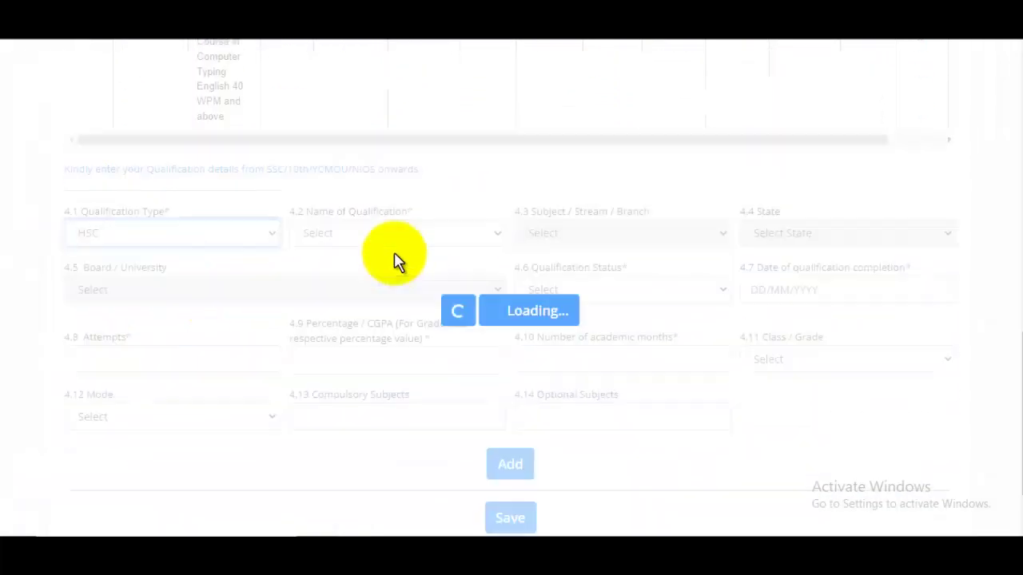
left_click(364, 240)
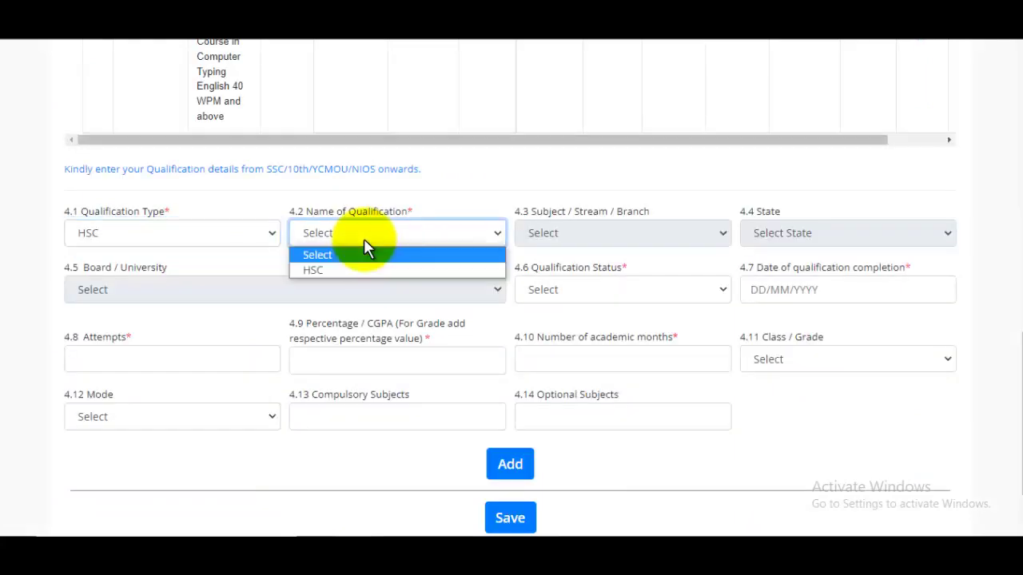
left_click(332, 269)
Set the HSC entry's subject stream to Science and its state to UTTAR PRADESH
left_click(591, 236)
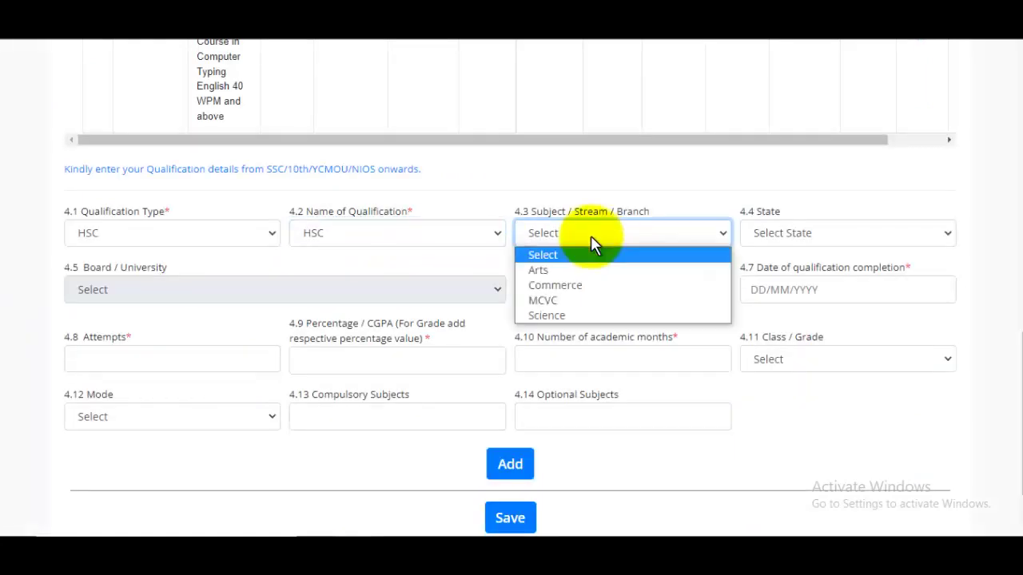
left_click(569, 316)
left_click(791, 234)
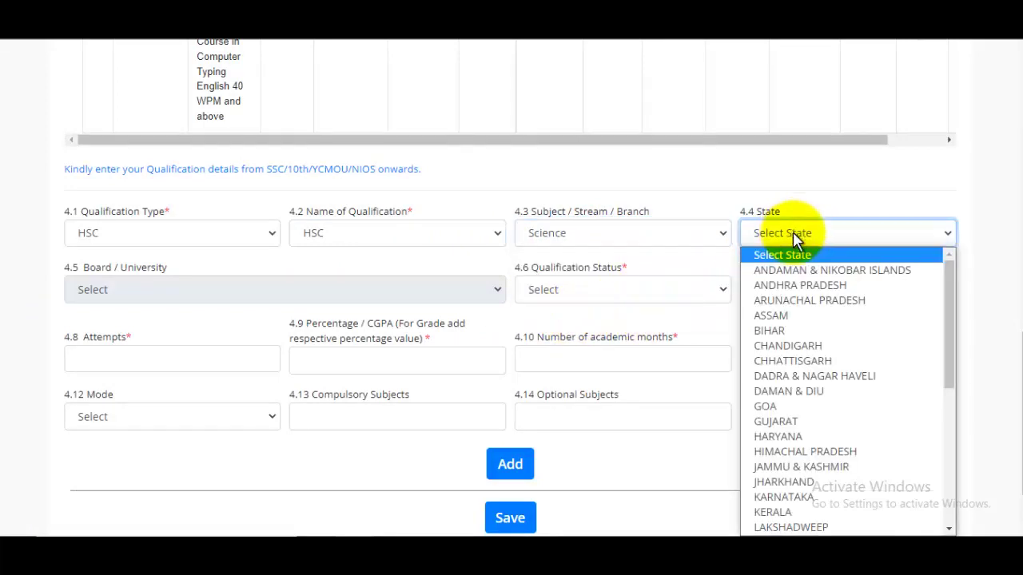
key("u")
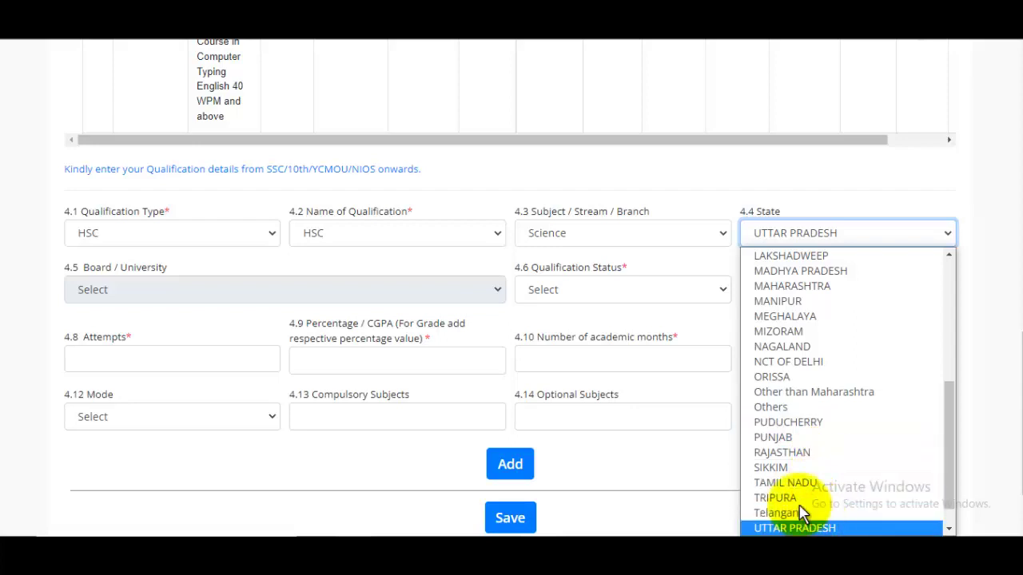
left_click(787, 527)
Choose CBSE as the HSC board and set the qualification status to Passed
left_click(155, 293)
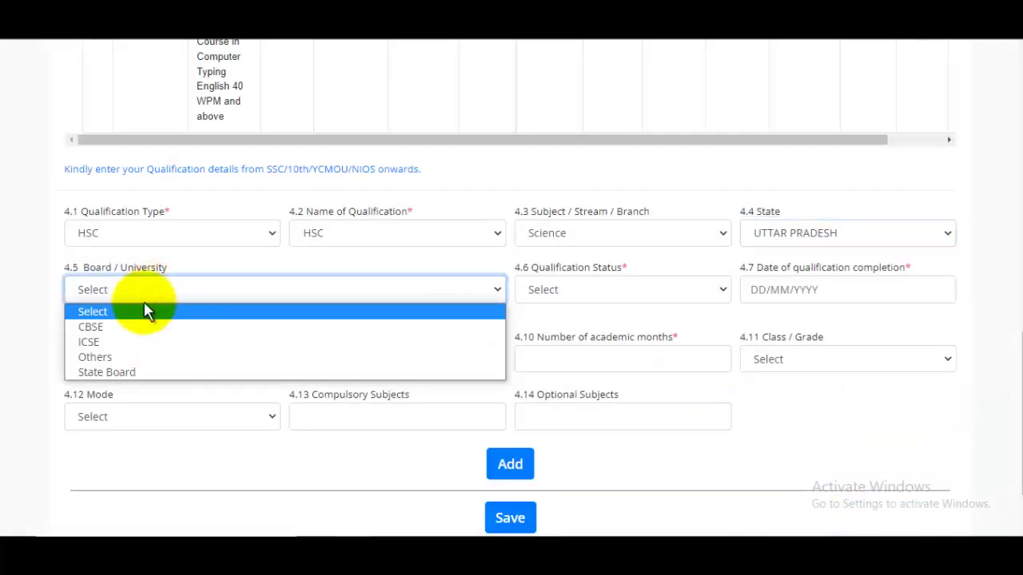
left_click(117, 334)
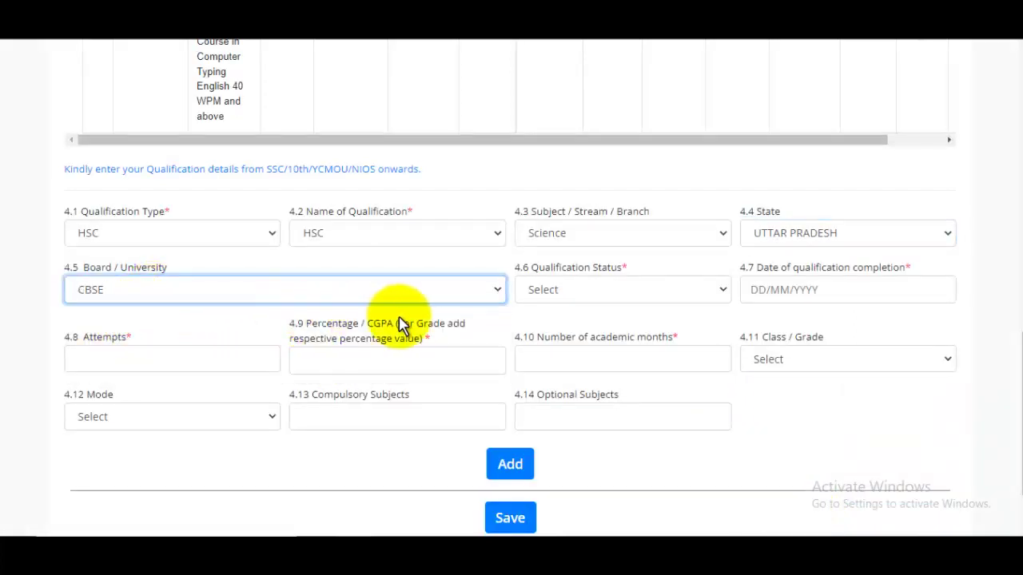
left_click(569, 295)
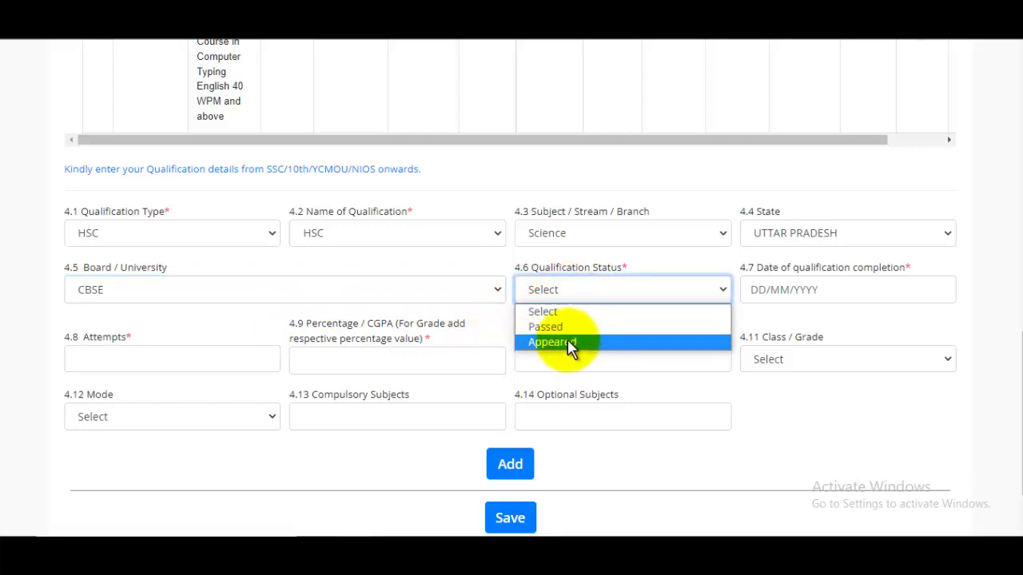
left_click(559, 333)
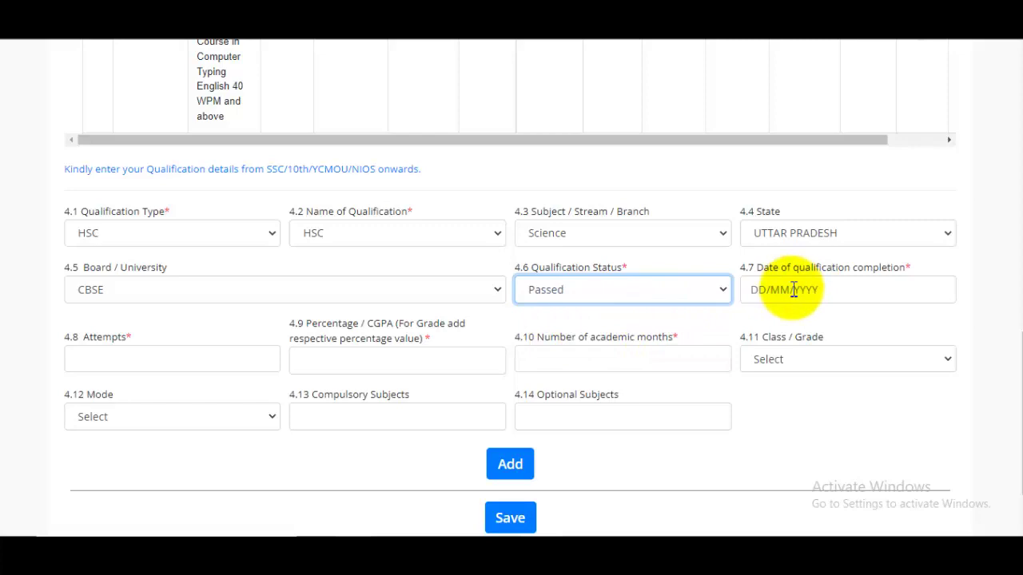
Set the HSC entry's date of qualification completion to 16/06/2016
left_click(759, 290)
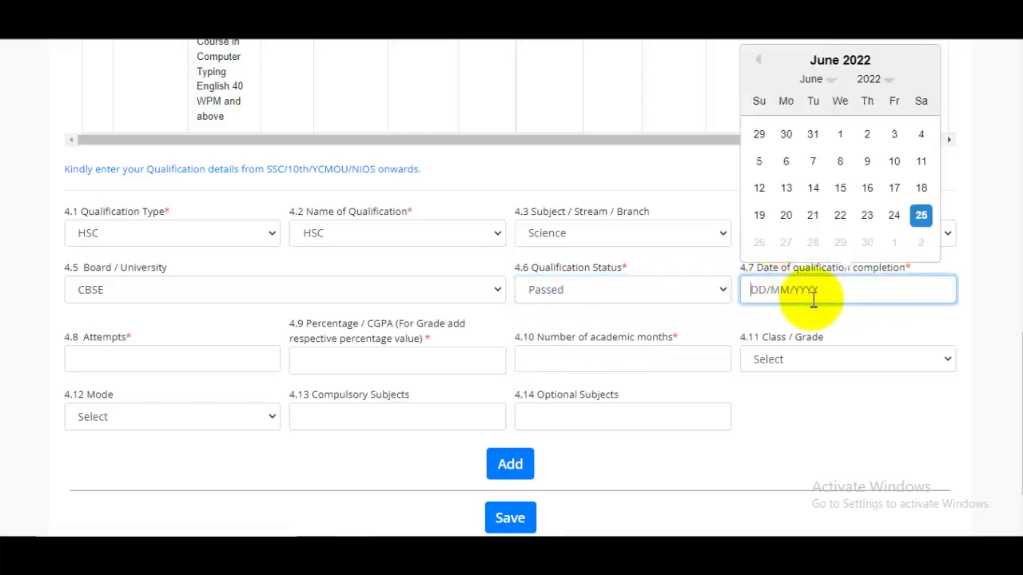
left_click(835, 60)
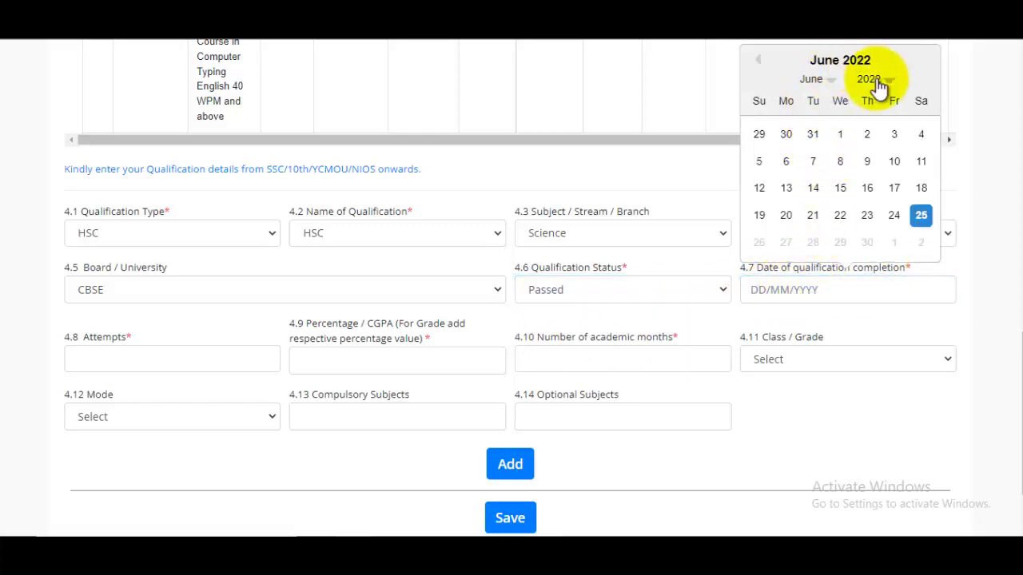
left_click(879, 84)
scroll(841, 284, "up", 2)
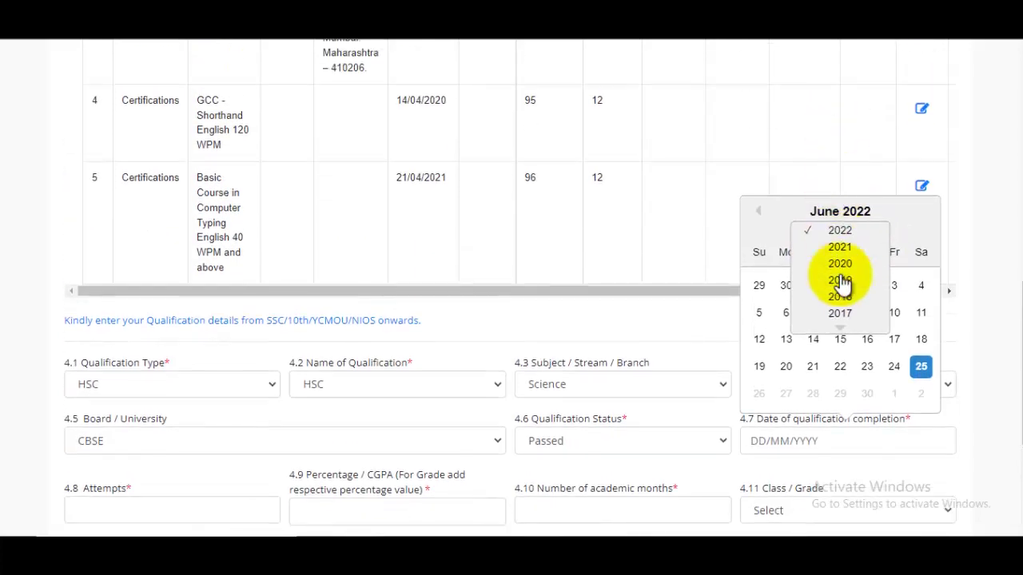
scroll(840, 320, "down", 1)
left_click(840, 324)
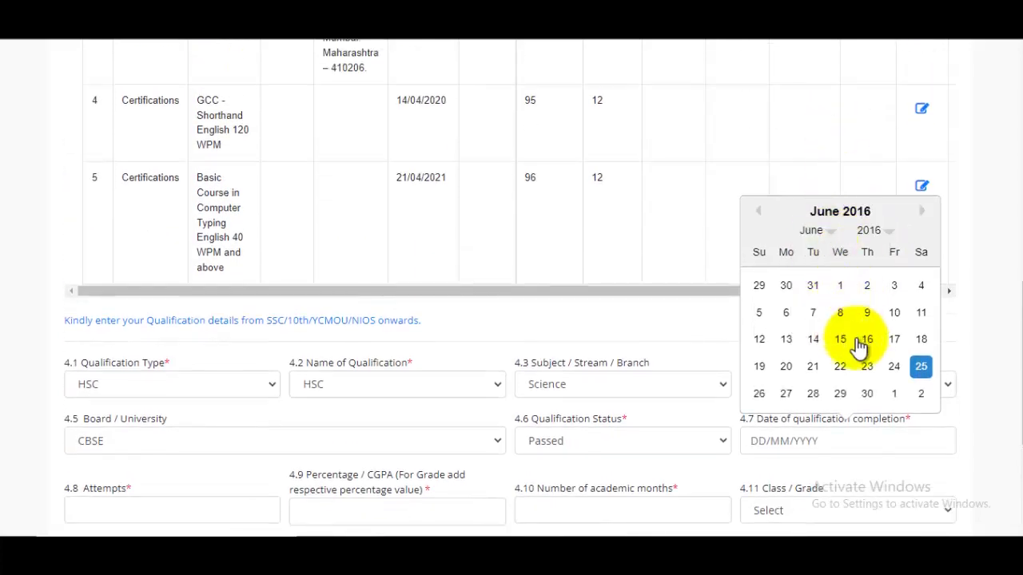
left_click(859, 343)
scroll(840, 370, "down", 2)
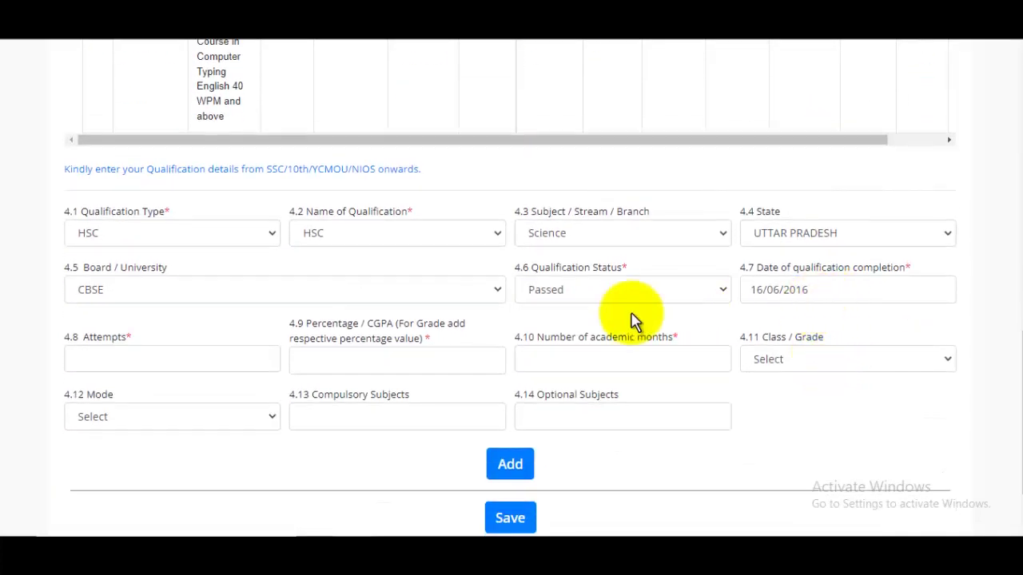
Set the HSC entry's attempts to 1 and its number of academic months to 24
left_click(173, 361)
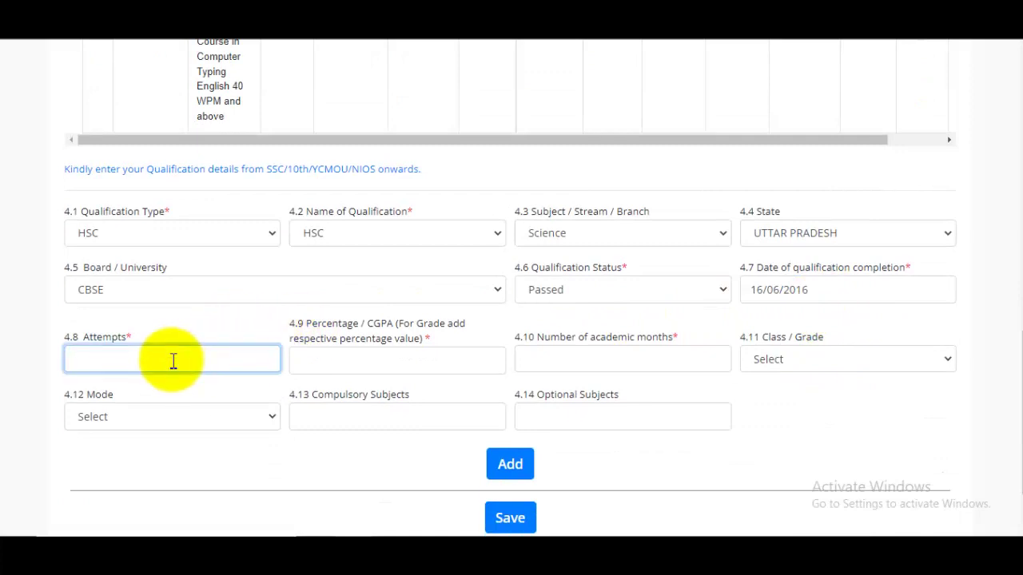
type("1")
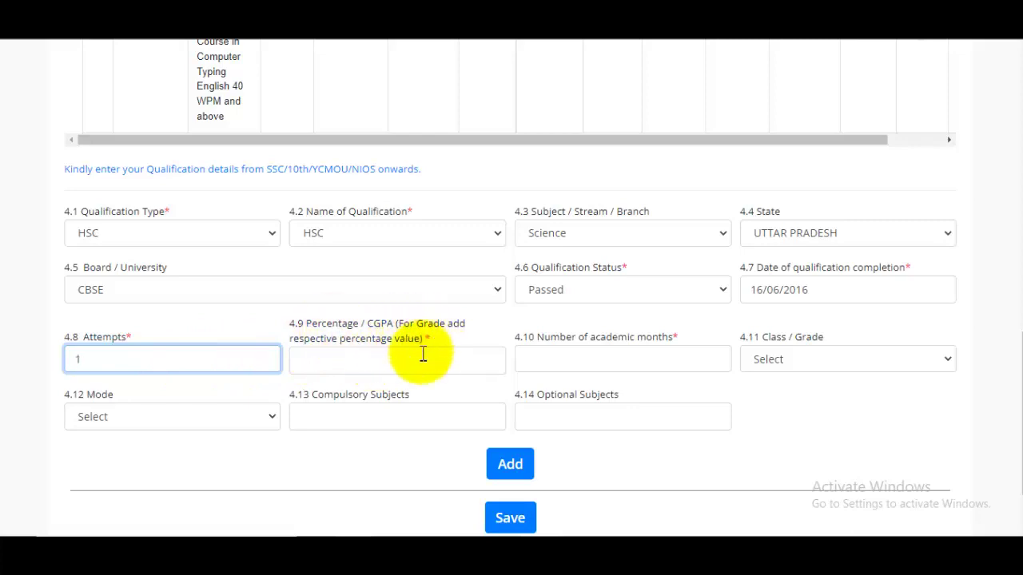
left_click(388, 360)
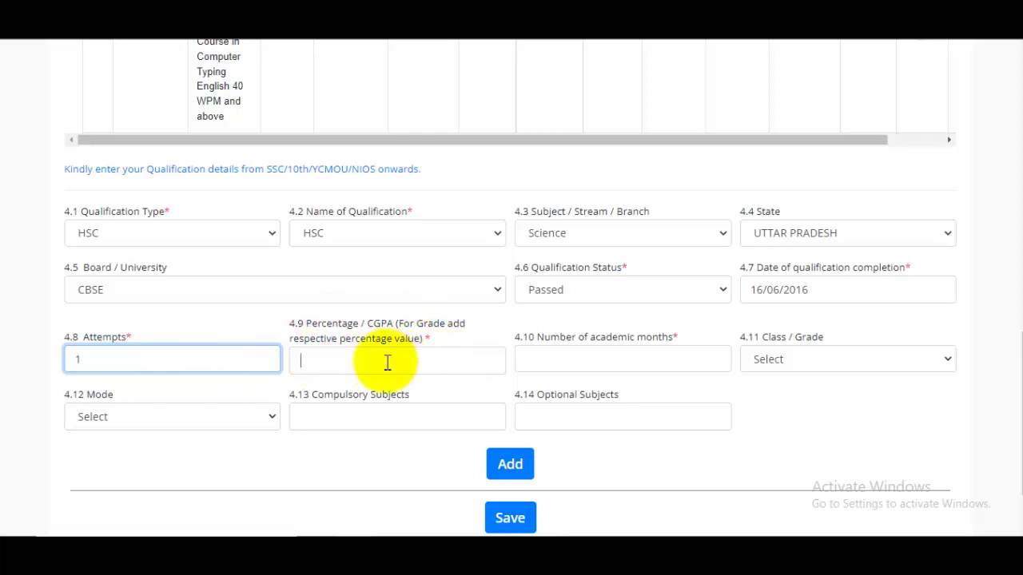
left_click(624, 367)
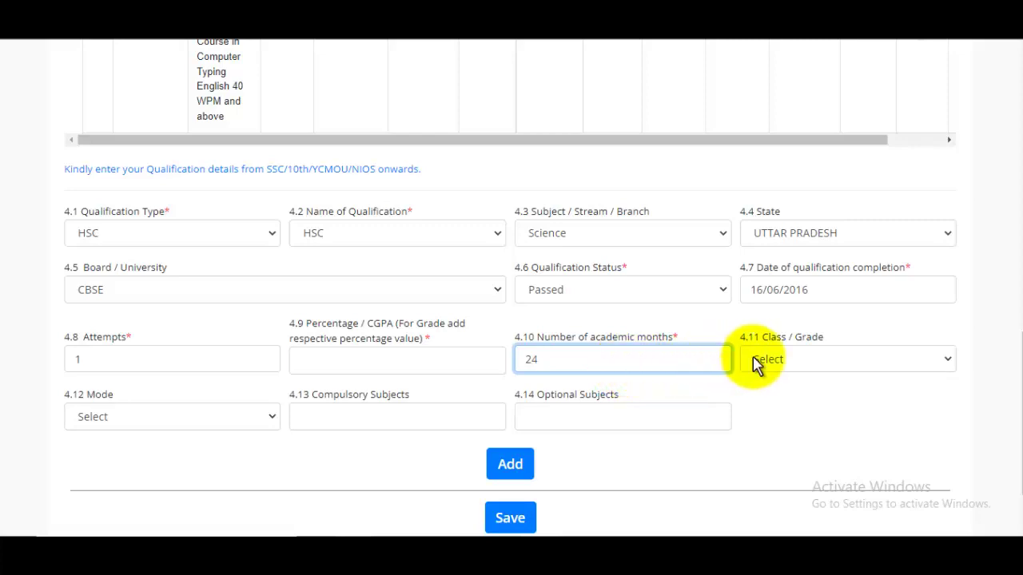
Choose First Class with Distinction as the HSC entry's class and Traditional / Regular as its mode
left_click(821, 362)
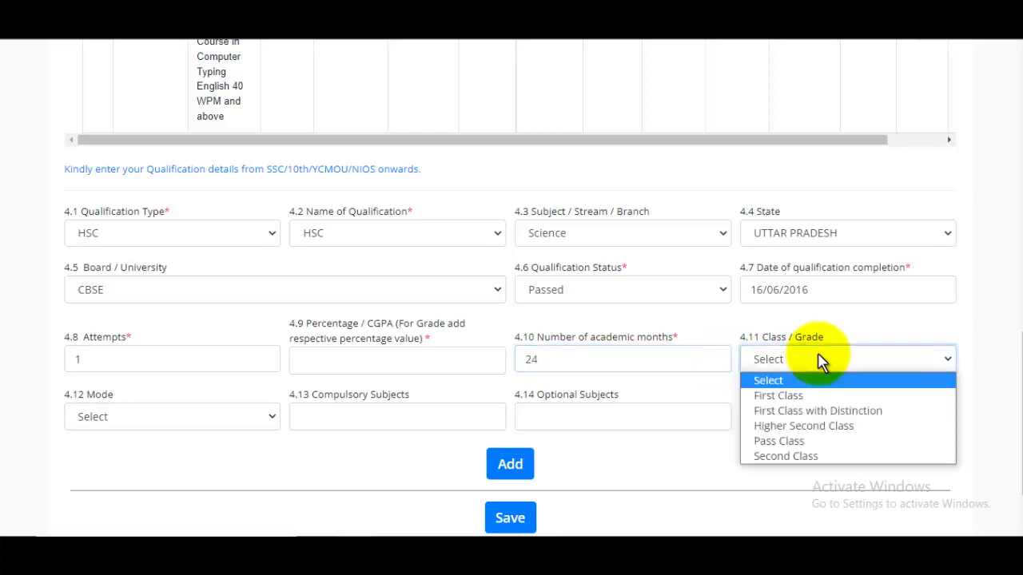
left_click(820, 410)
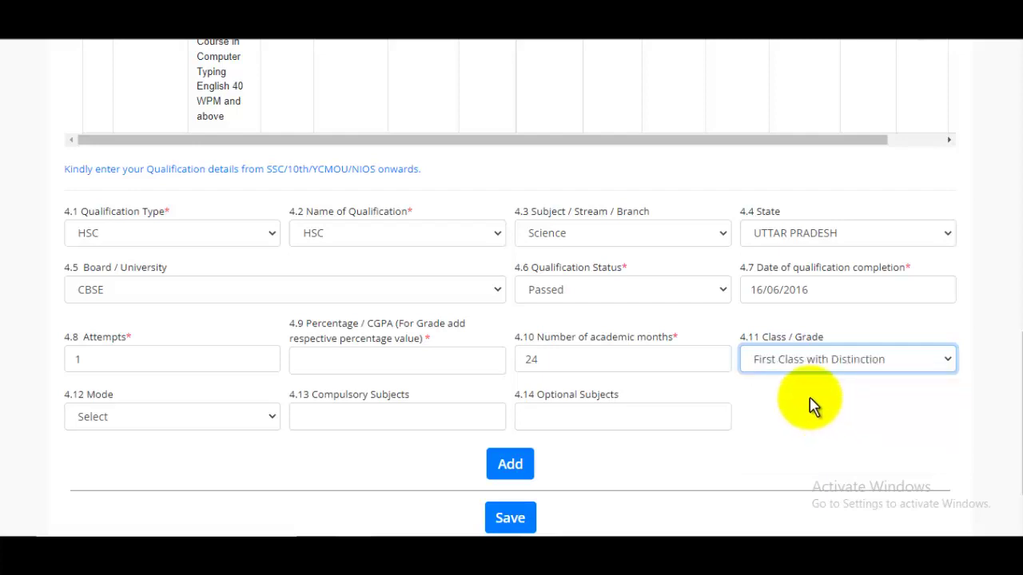
scroll(813, 404, "down", 1)
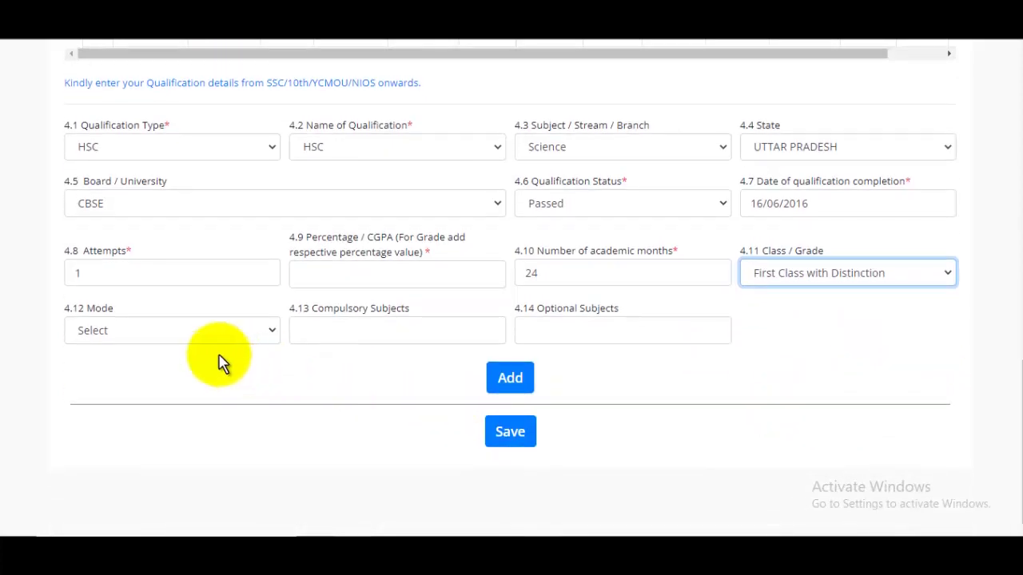
left_click(152, 336)
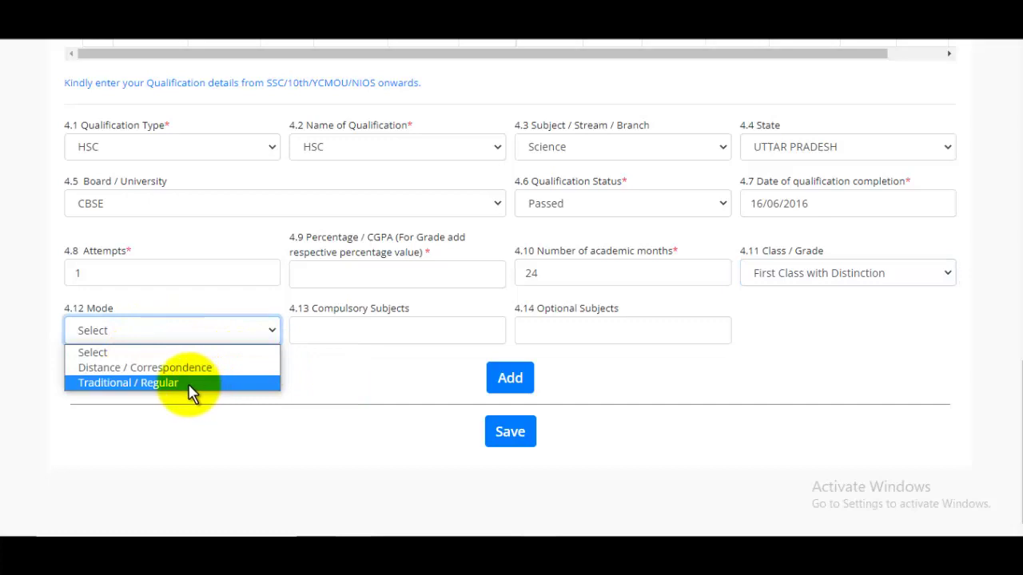
left_click(191, 392)
Enter Hindi as the HSC entry's compulsory subject and check the subjects in the qualifications already listed
left_click(358, 336)
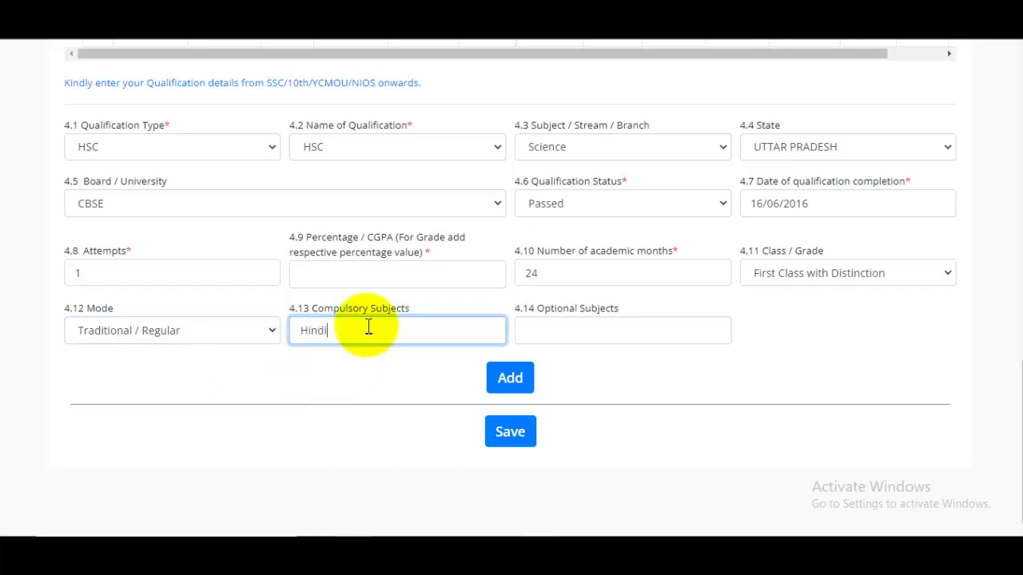
left_click(570, 333)
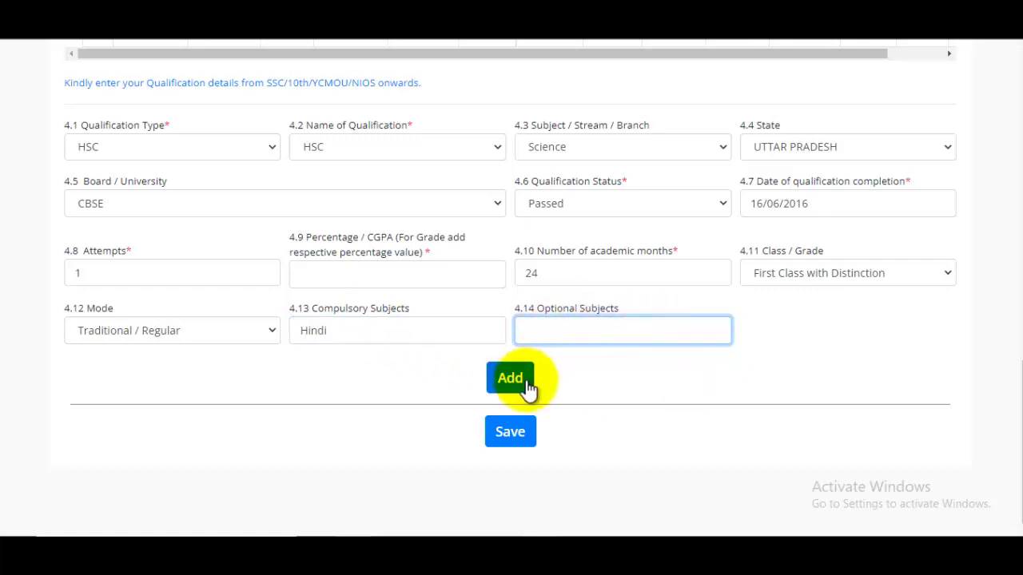
scroll(527, 388, "up", 10)
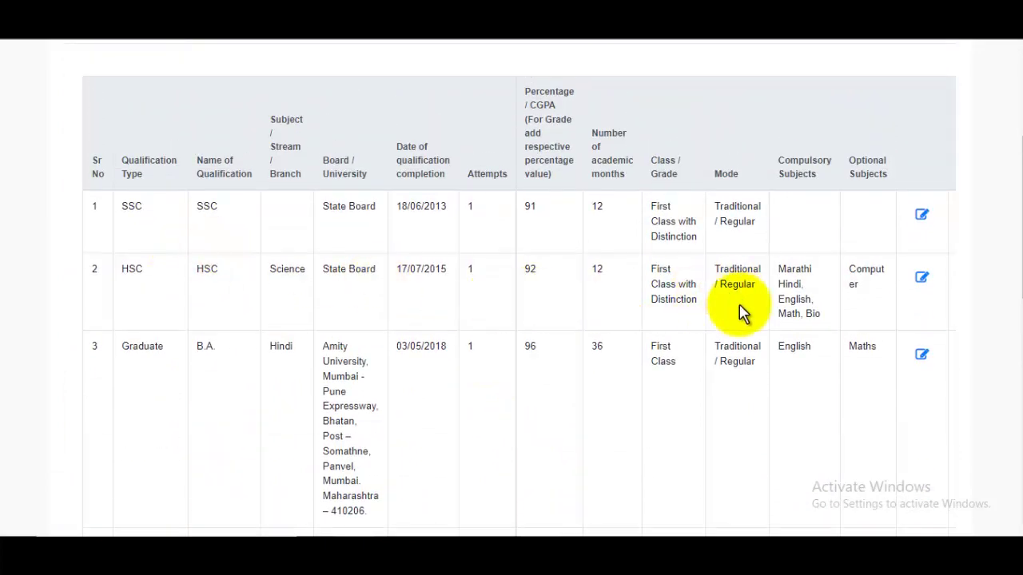
scroll(741, 313, "down", 10)
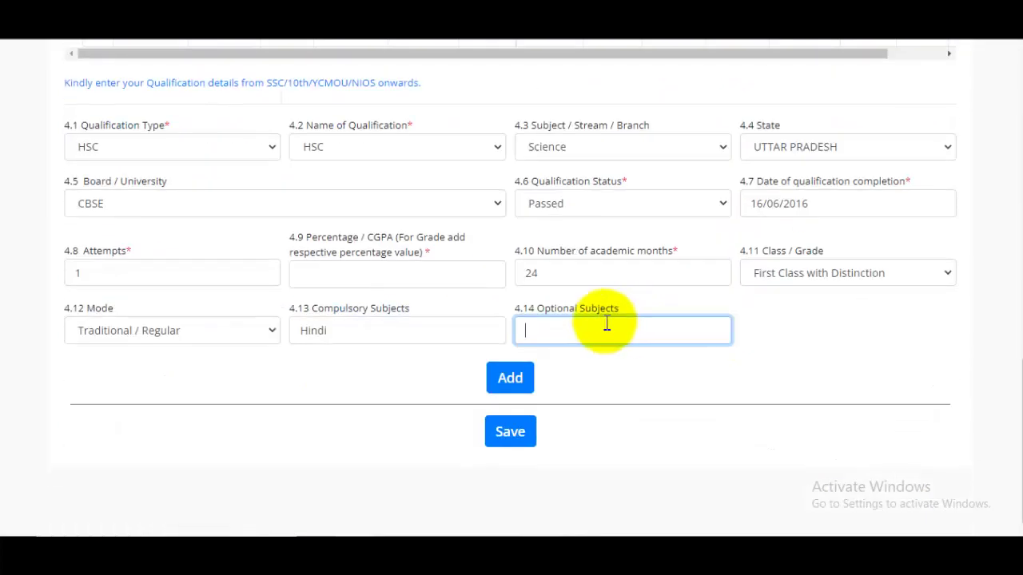
Change the new entry's qualification type to Graduate and choose B.A. as the name of qualification
scroll(154, 272, "up", 2)
left_click(126, 302)
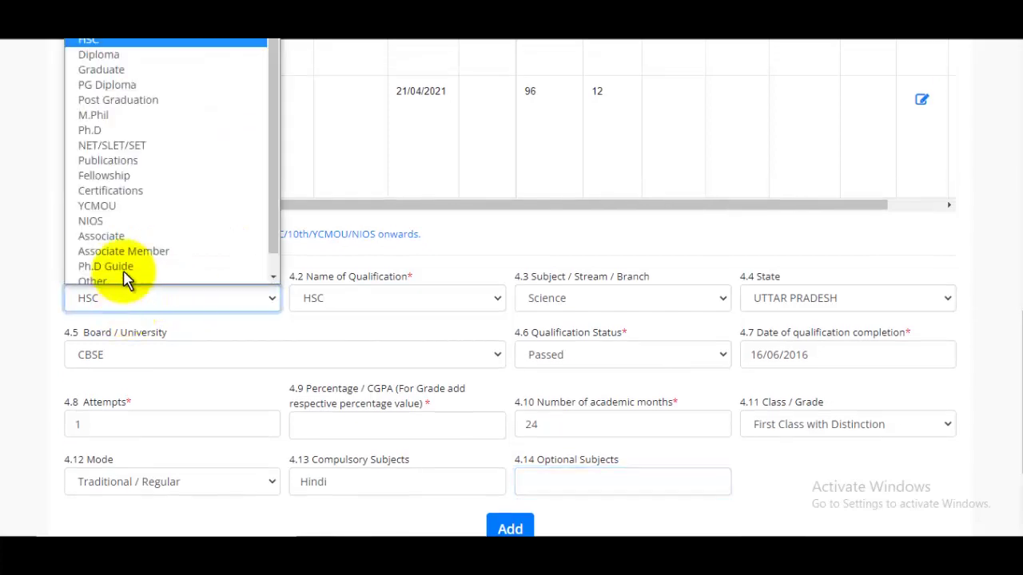
left_click(124, 67)
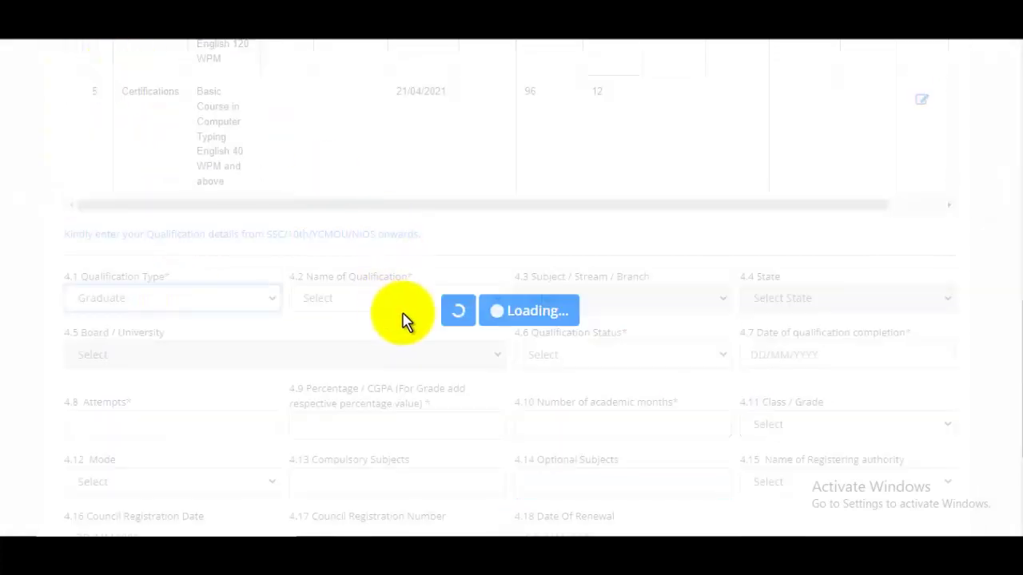
left_click(366, 303)
scroll(343, 135, "down", 5)
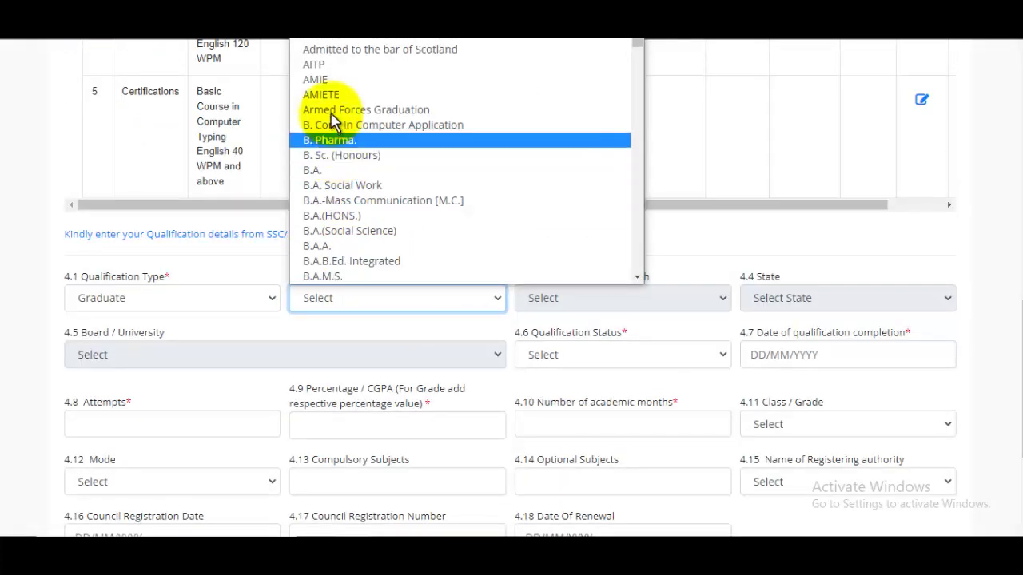
scroll(376, 192, "down", 10)
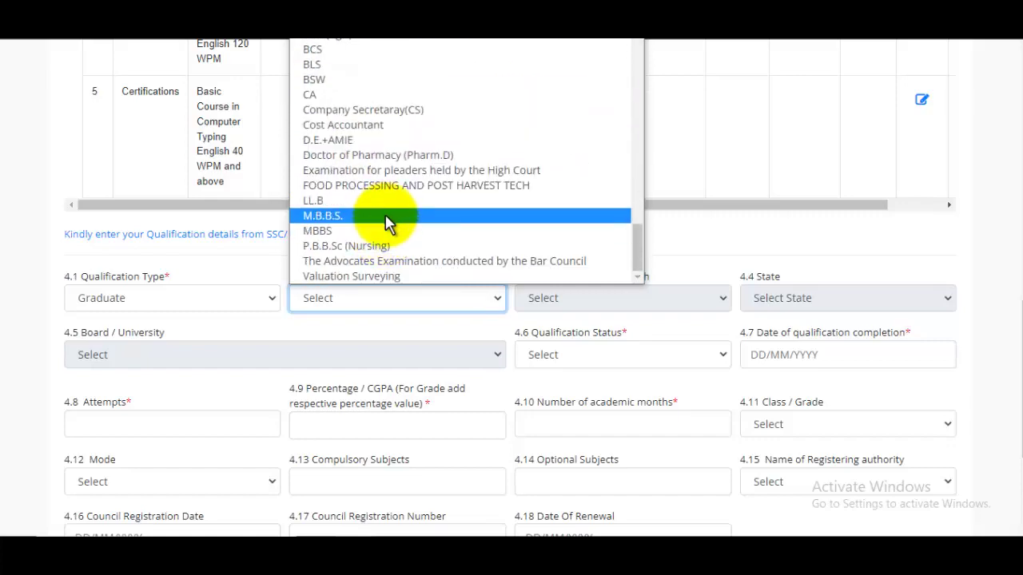
scroll(386, 218, "up", 15)
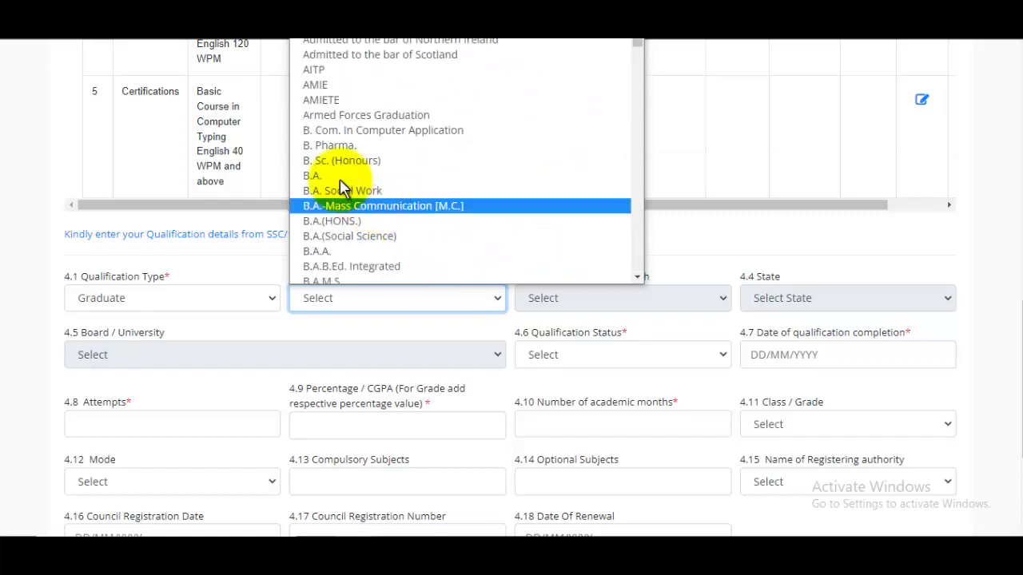
left_click(333, 174)
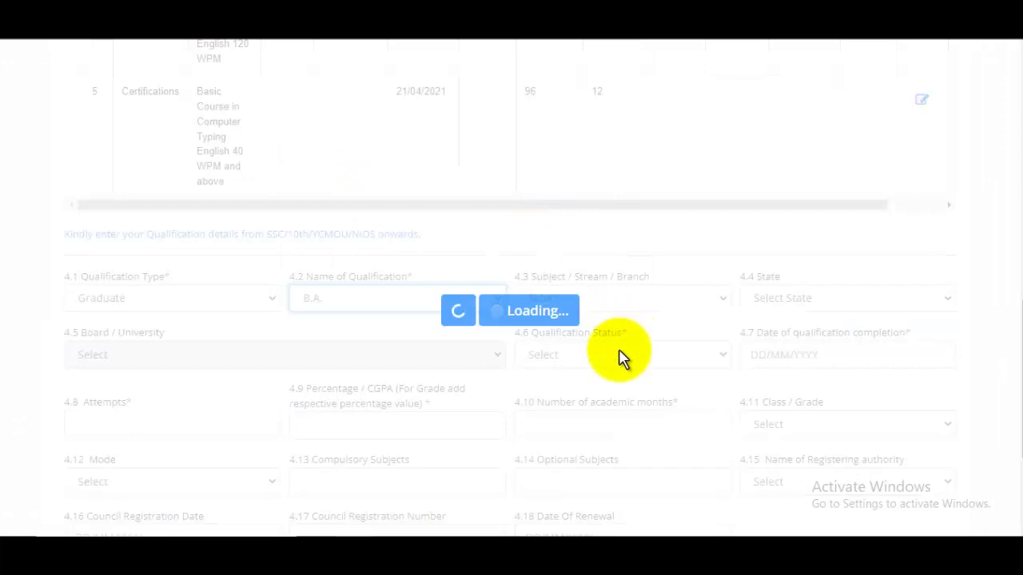
Set the B.A. entry's subject stream to Hindi
left_click(577, 302)
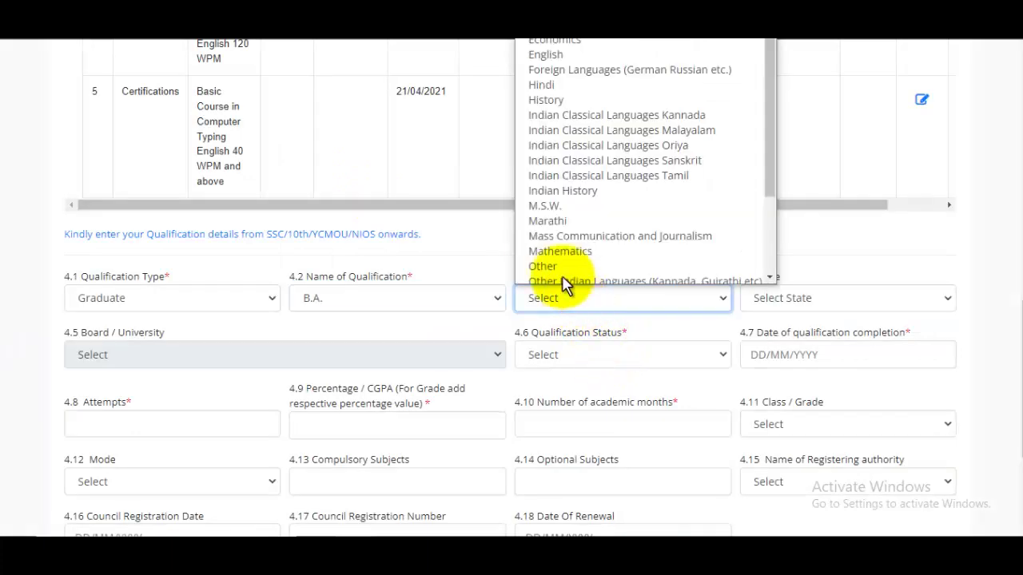
scroll(580, 197, "down", 2)
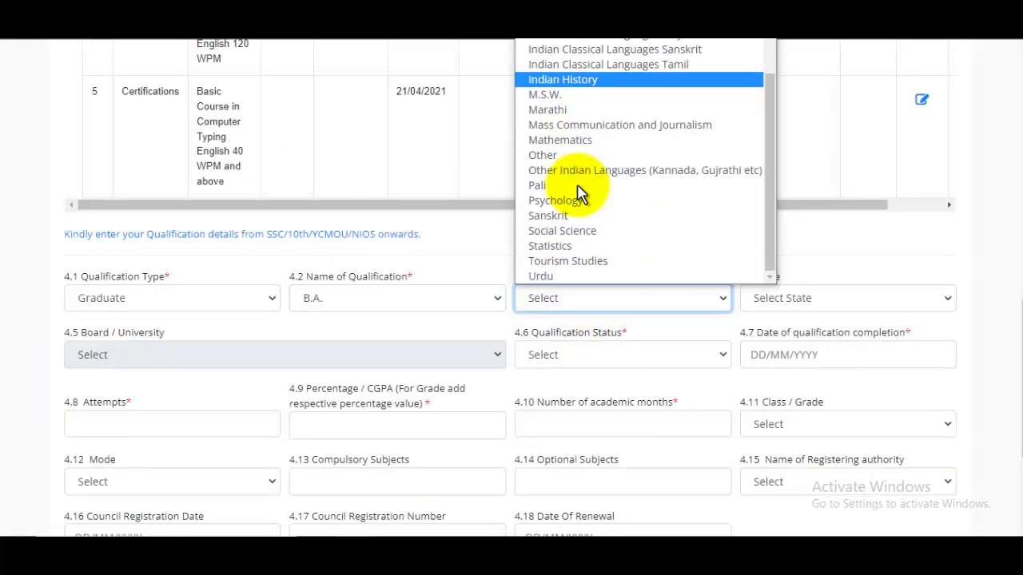
scroll(566, 102, "up", 3)
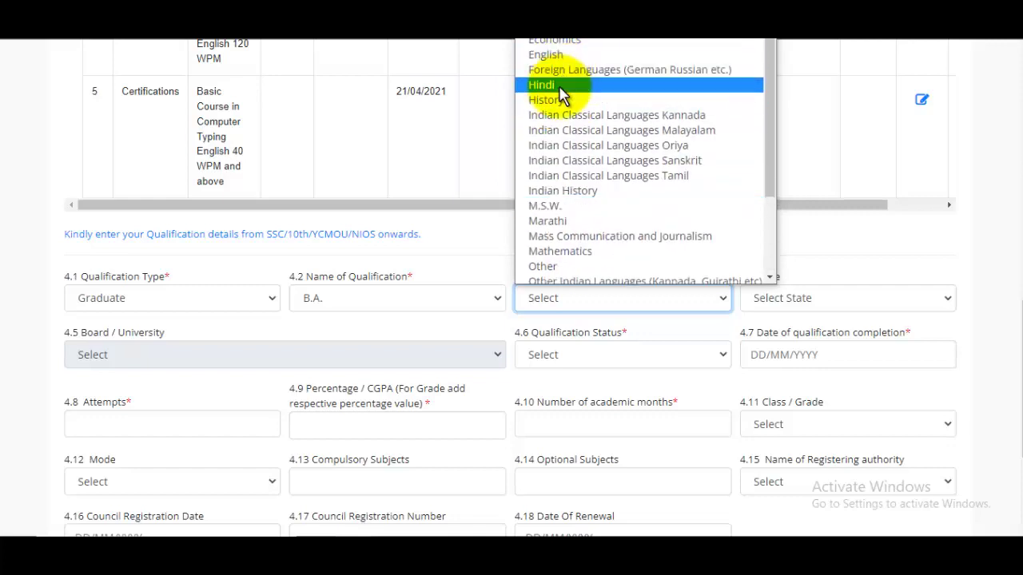
left_click(560, 86)
Set the B.A. entry's state to UTTAR PRADESH and its qualification status to Passed
left_click(811, 301)
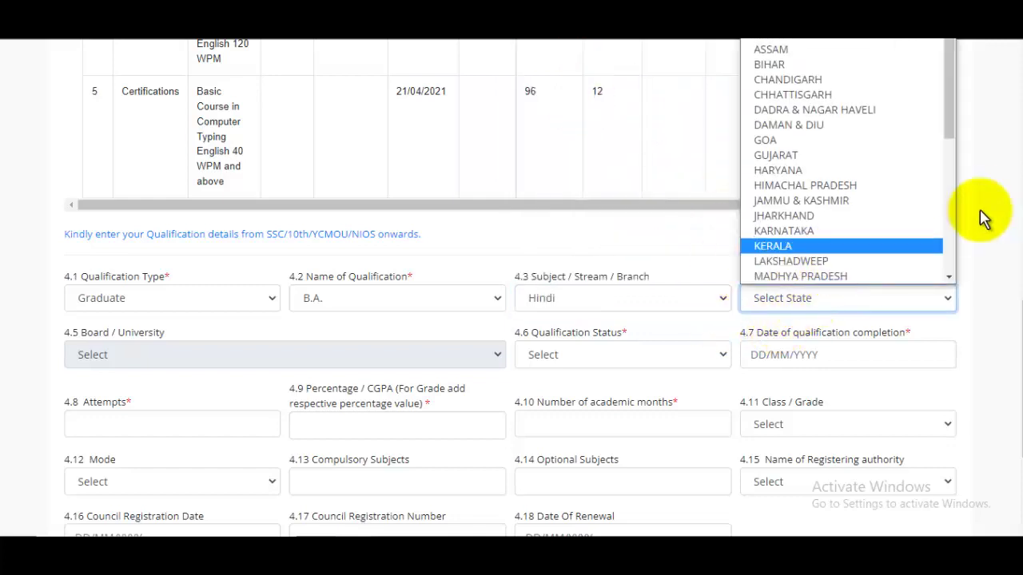
left_click(983, 215)
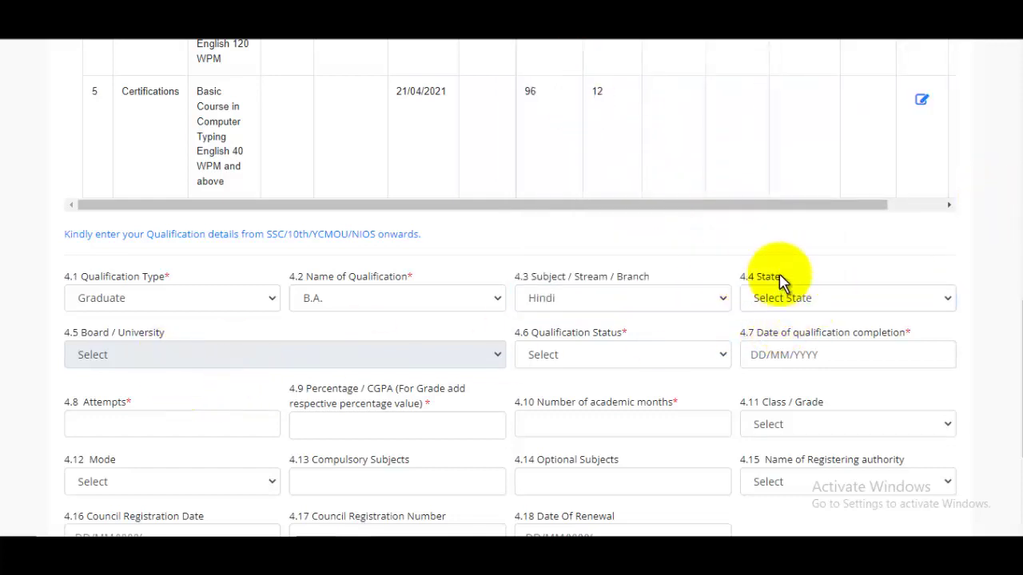
left_click(799, 297)
scroll(805, 275, "down", 5)
left_click(809, 246)
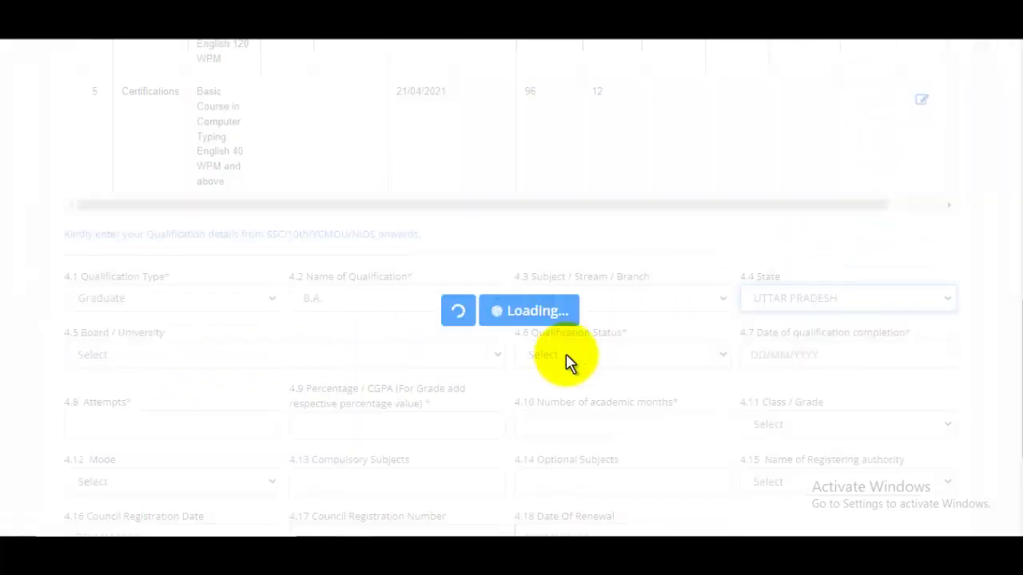
left_click(591, 356)
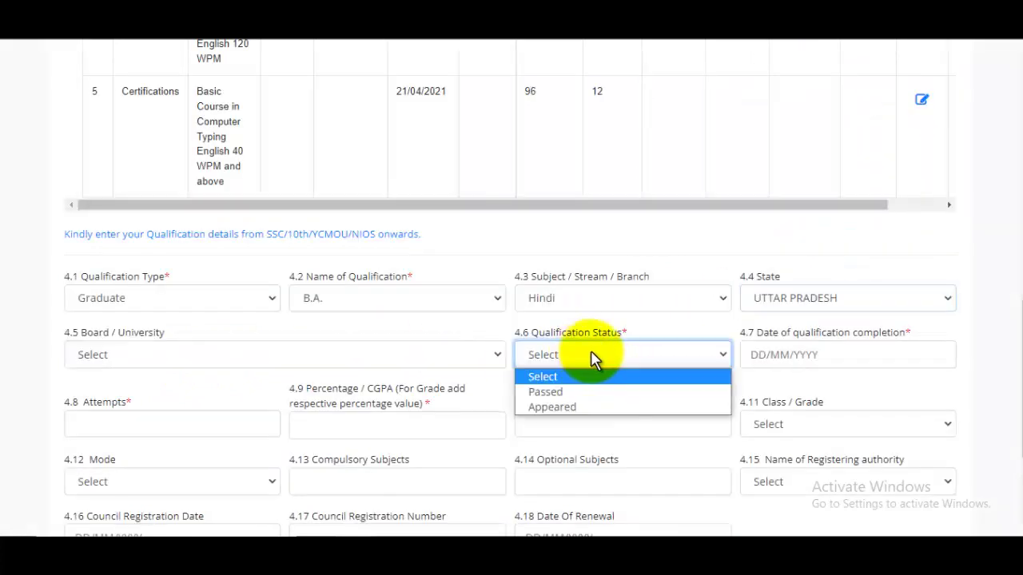
left_click(564, 391)
left_click(803, 356)
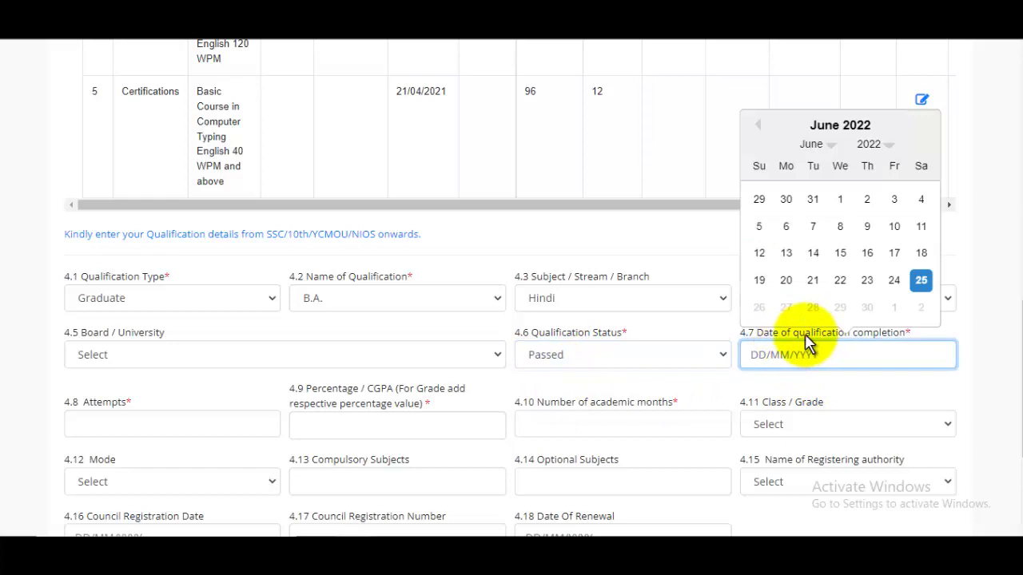
left_click(968, 313)
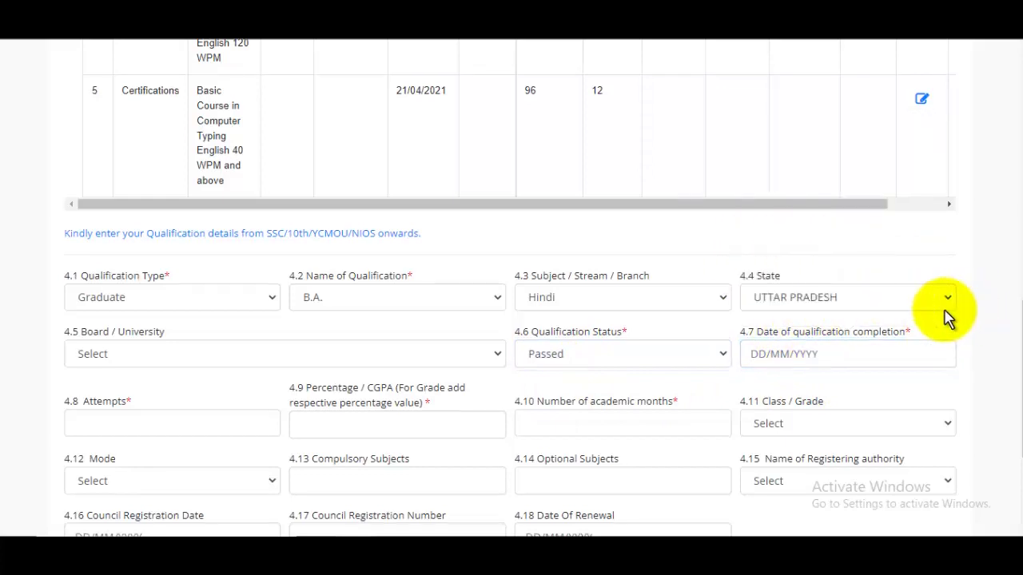
scroll(947, 316, "down", 2)
left_click(192, 280)
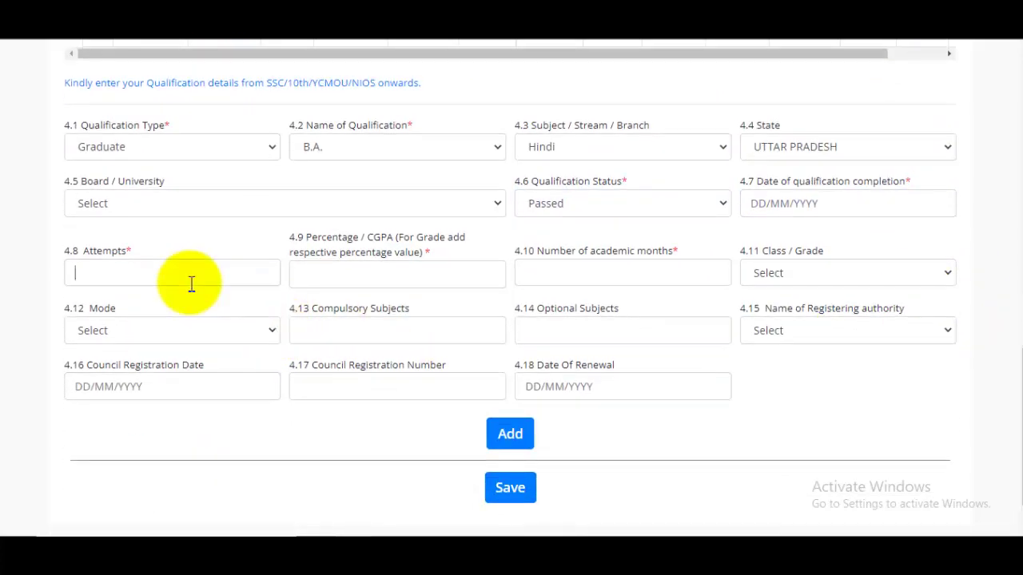
left_click(384, 273)
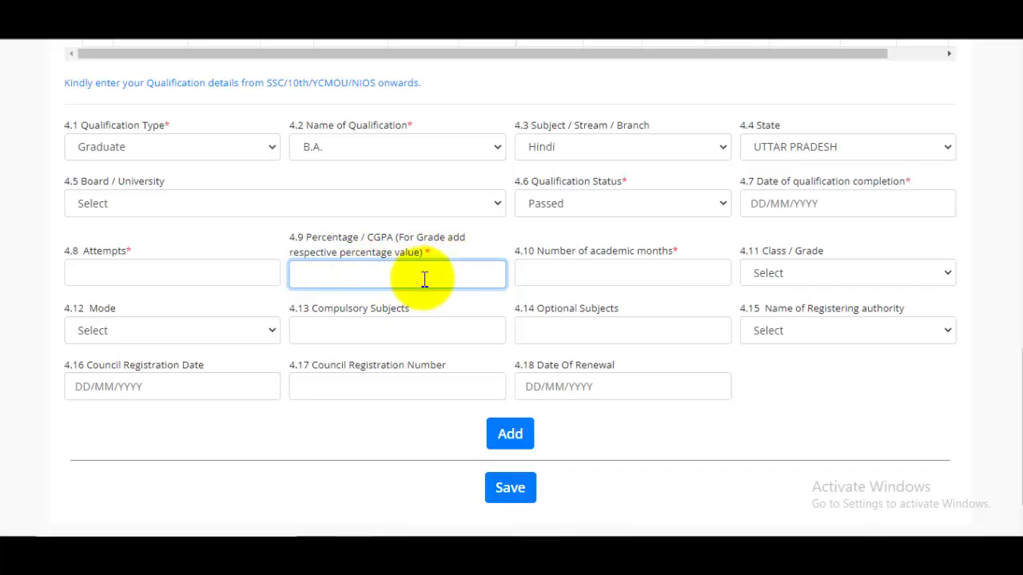
left_click(601, 284)
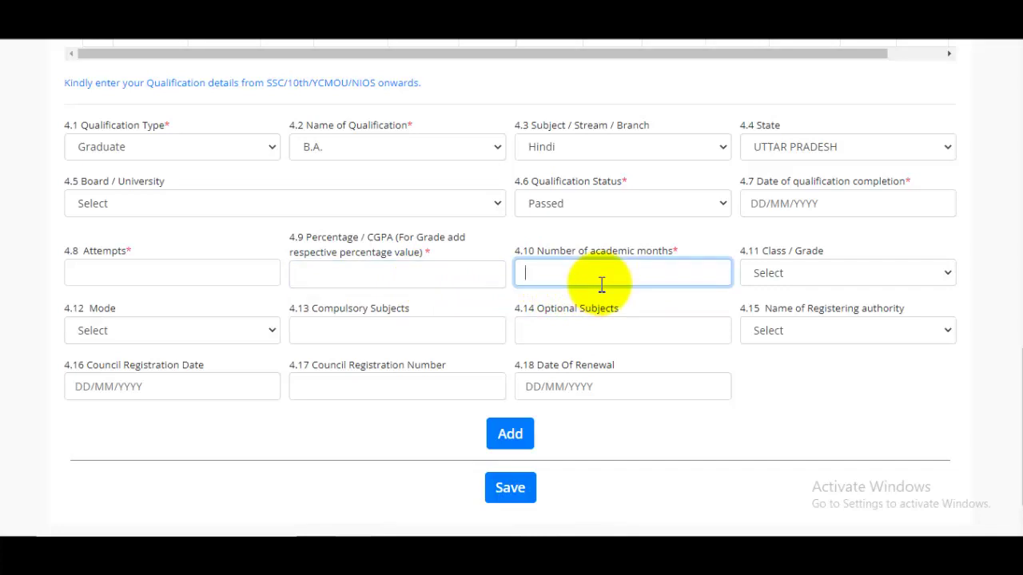
Set the B.A. entry's class to First Class and its mode to Traditional / Regular
left_click(836, 272)
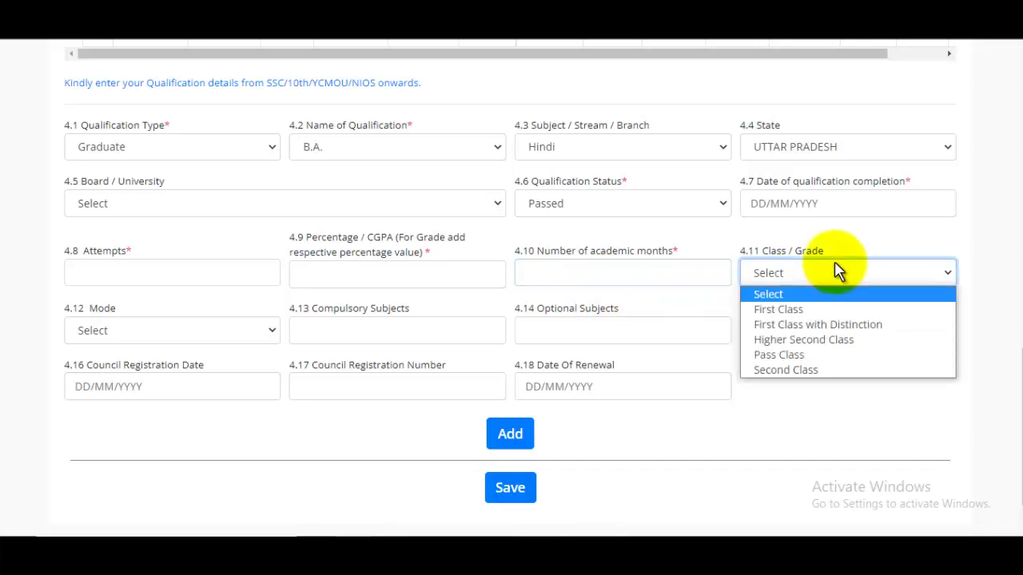
left_click(811, 312)
left_click(119, 336)
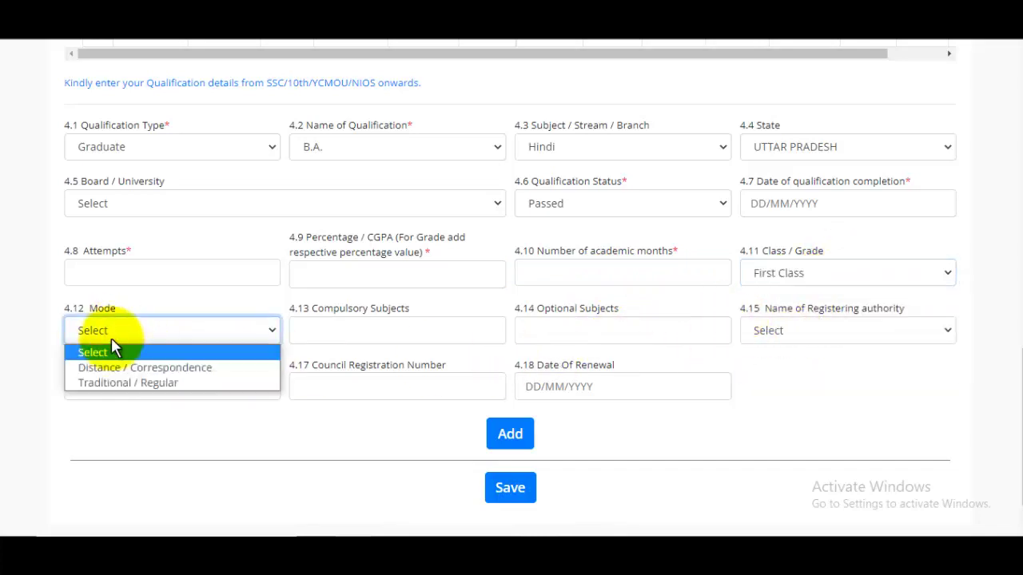
left_click(123, 383)
Open the choices for the B.A. entry's registering authority
left_click(386, 328)
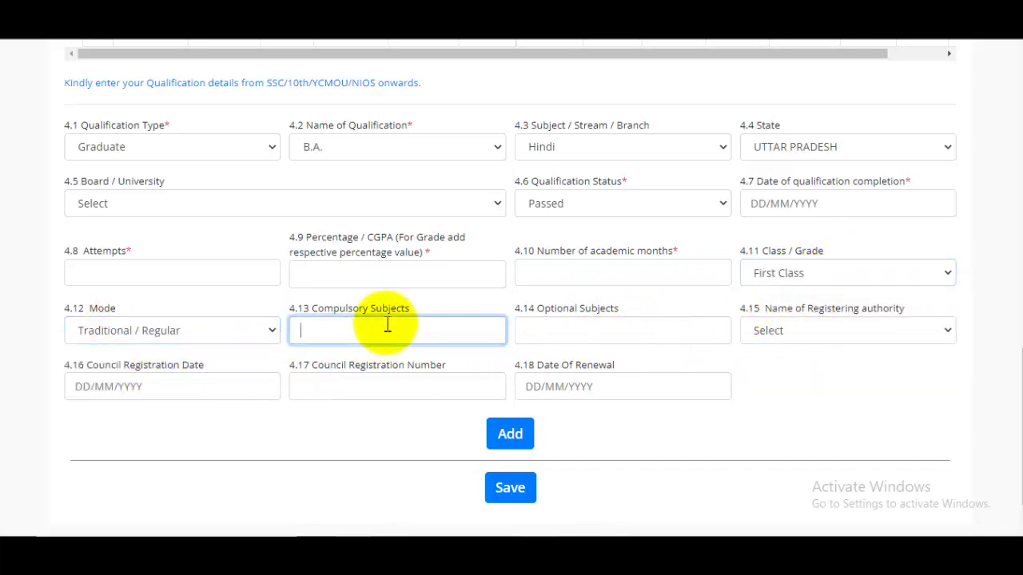
left_click(633, 334)
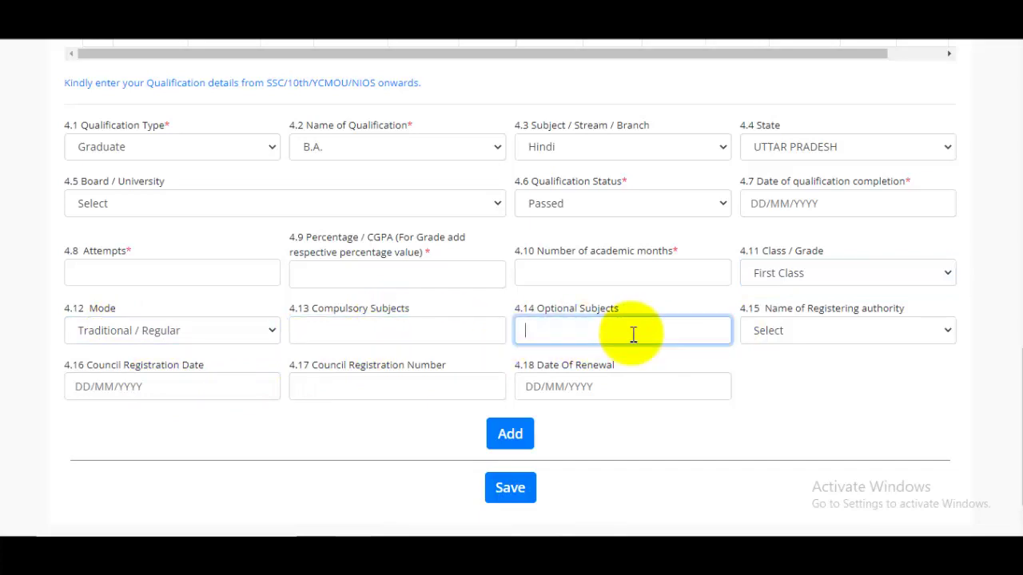
left_click(823, 340)
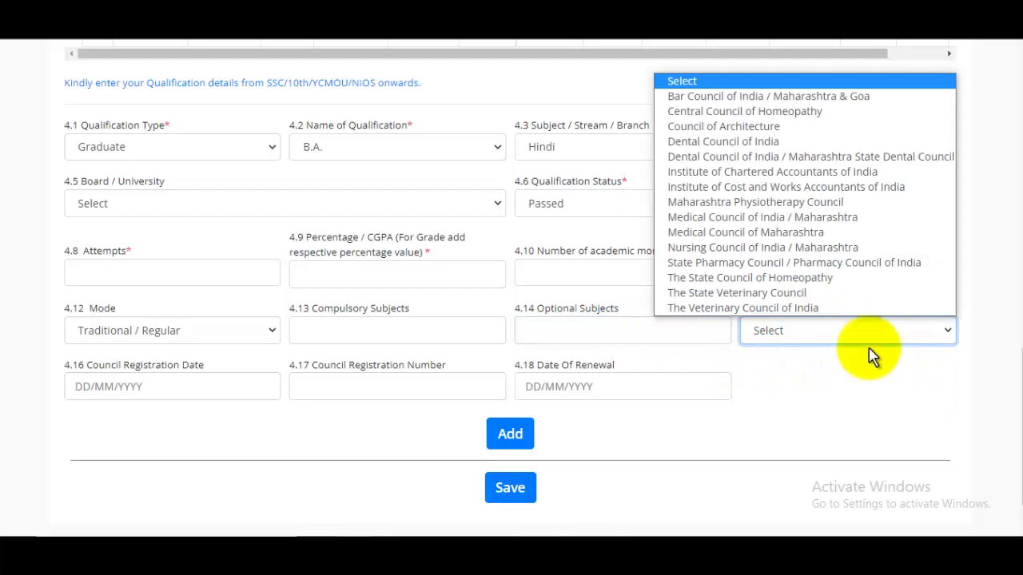